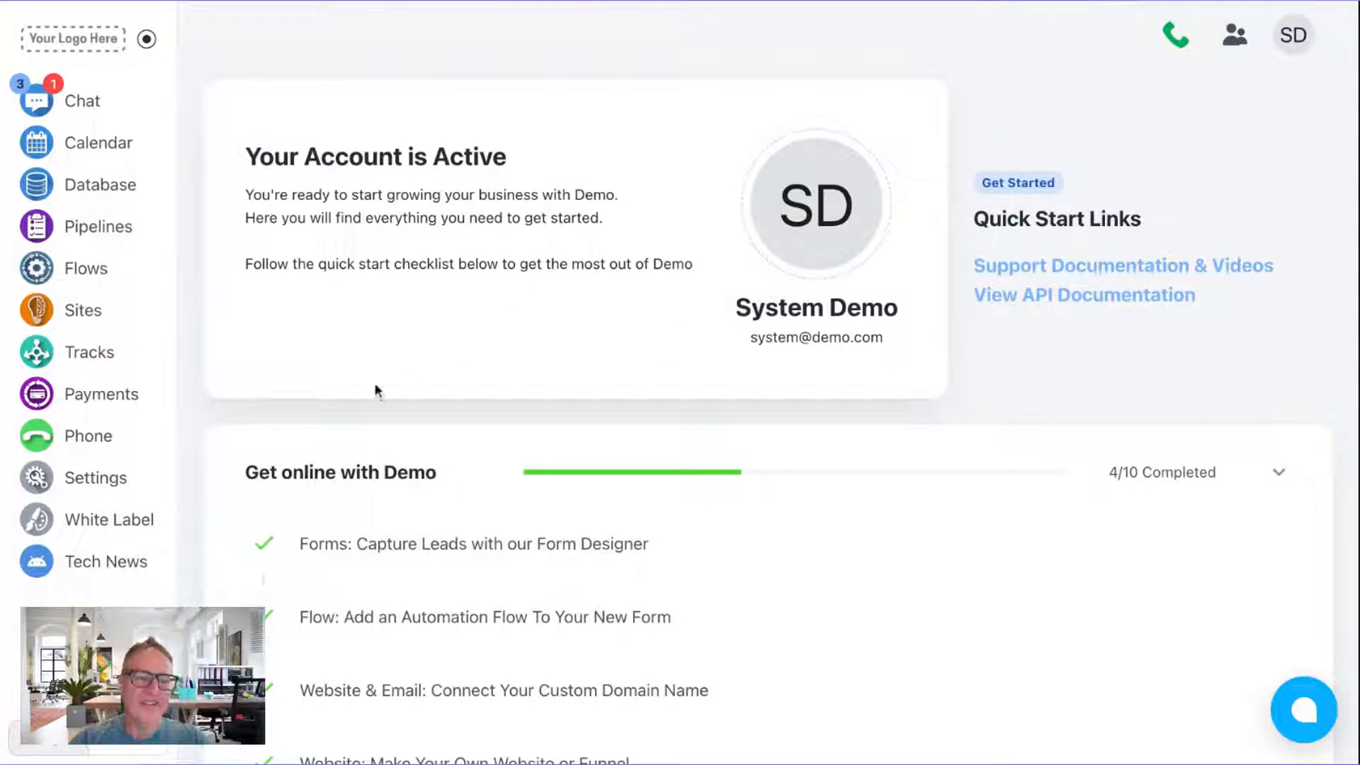
Step: Add a new package in the white-label package settings
click(133, 528)
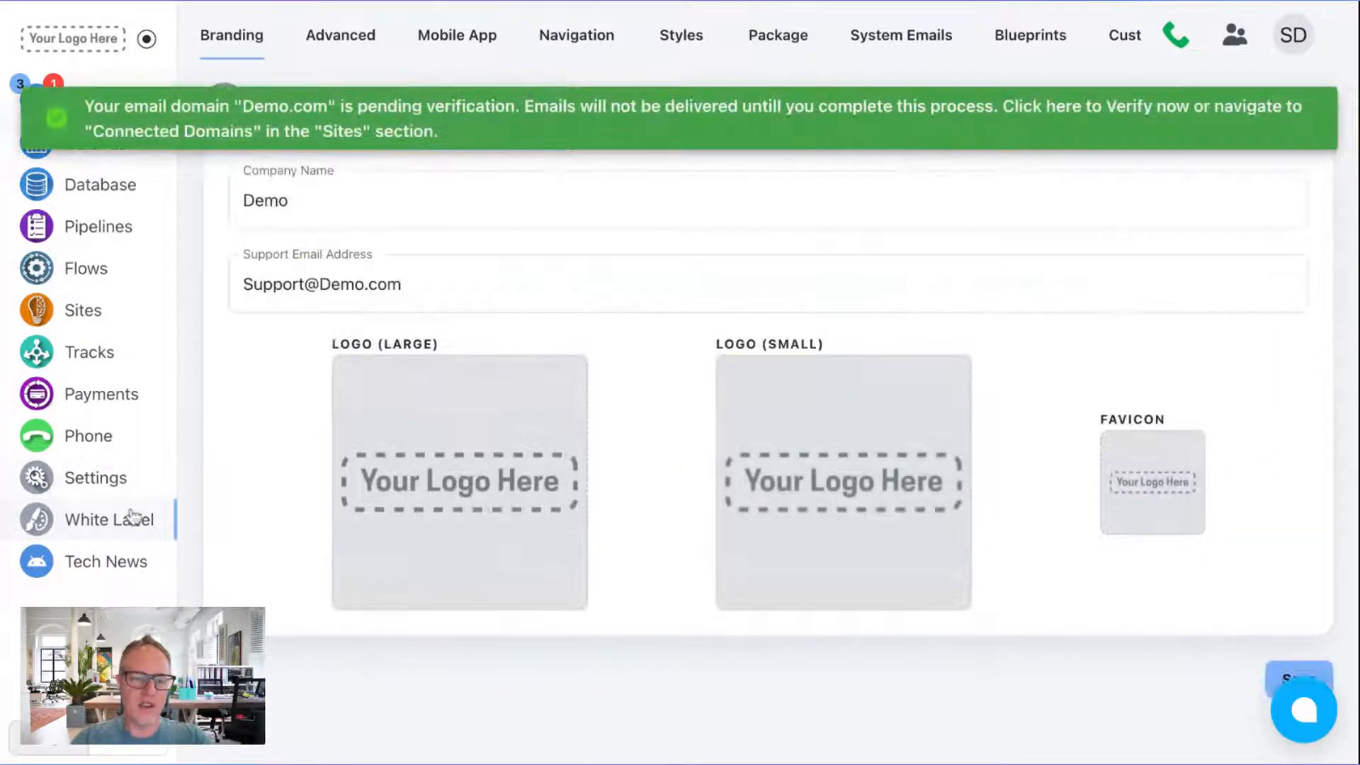
click(800, 37)
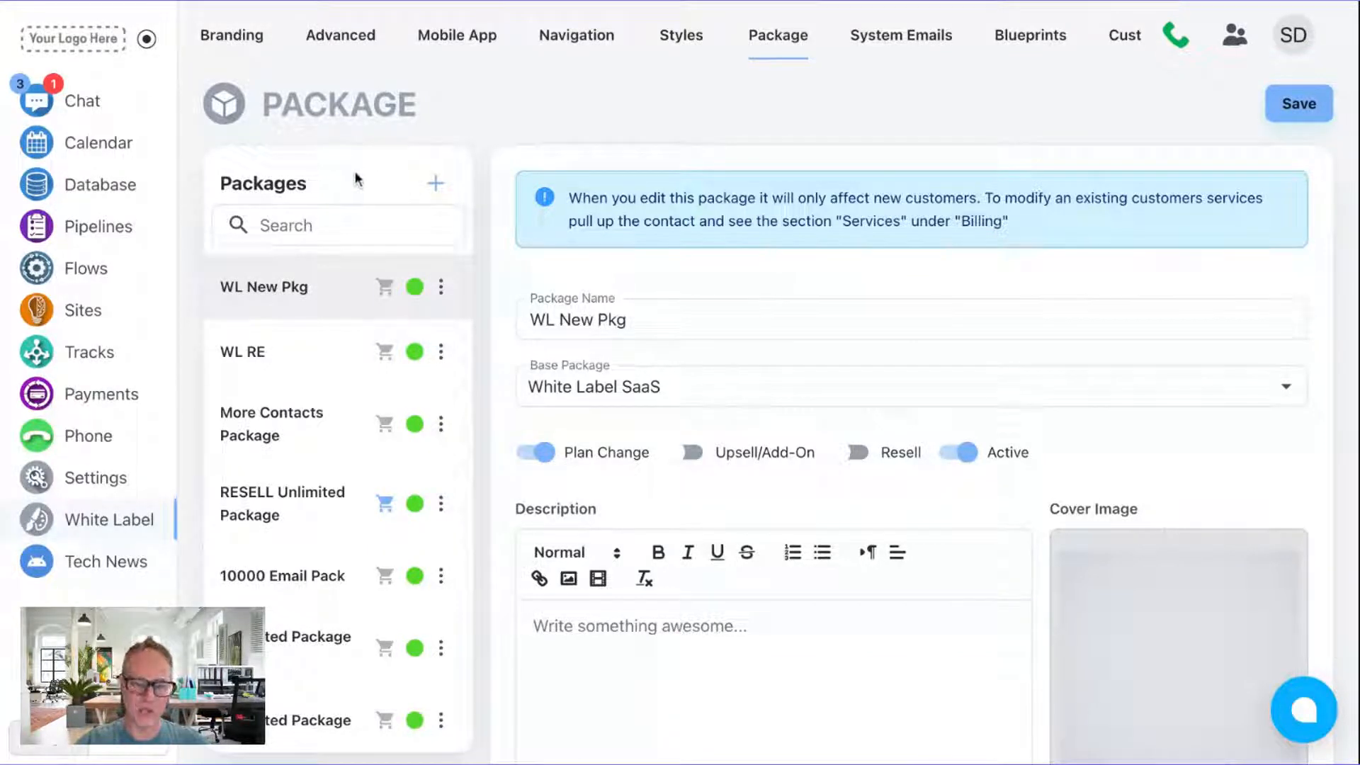
click(429, 188)
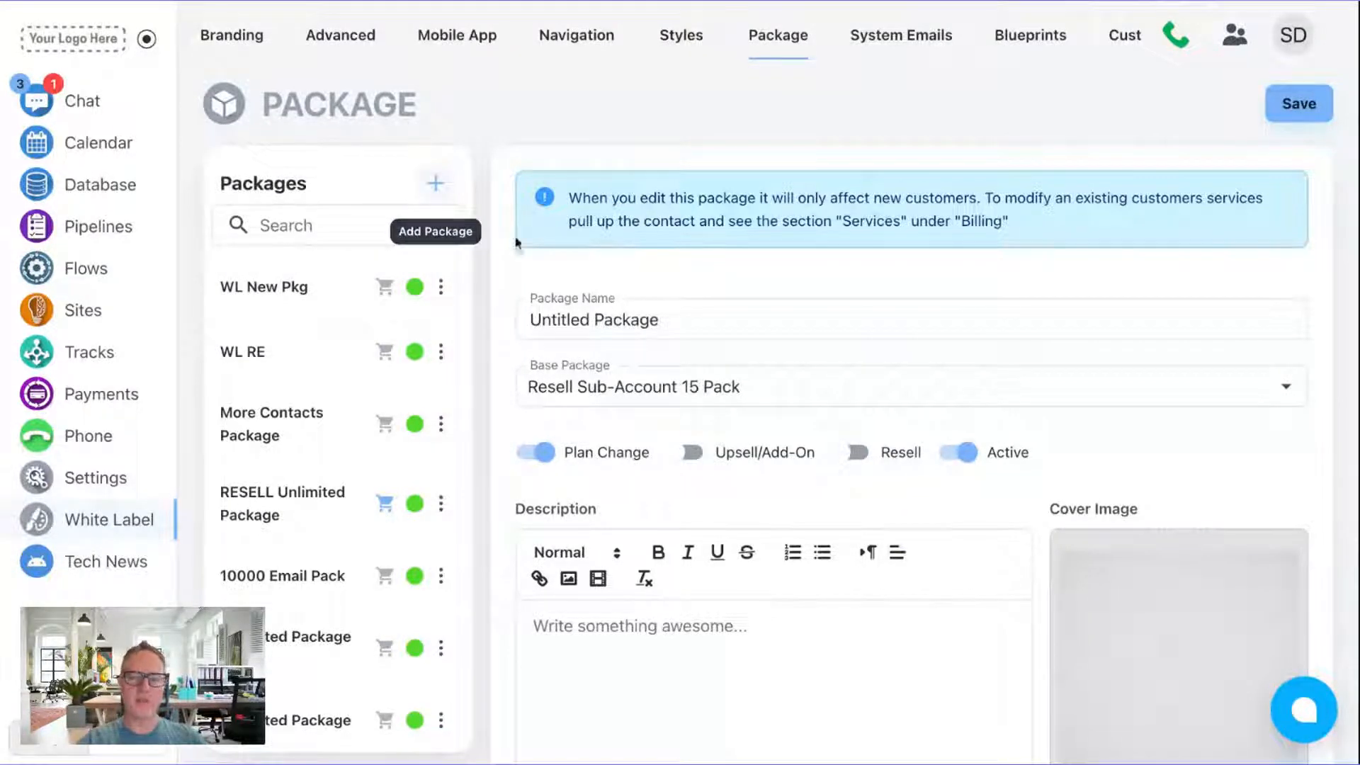
Step: Name the new package "Plus Super Duper Package" and set its base package to Unlimited
click(709, 333)
key(ctrl+a)
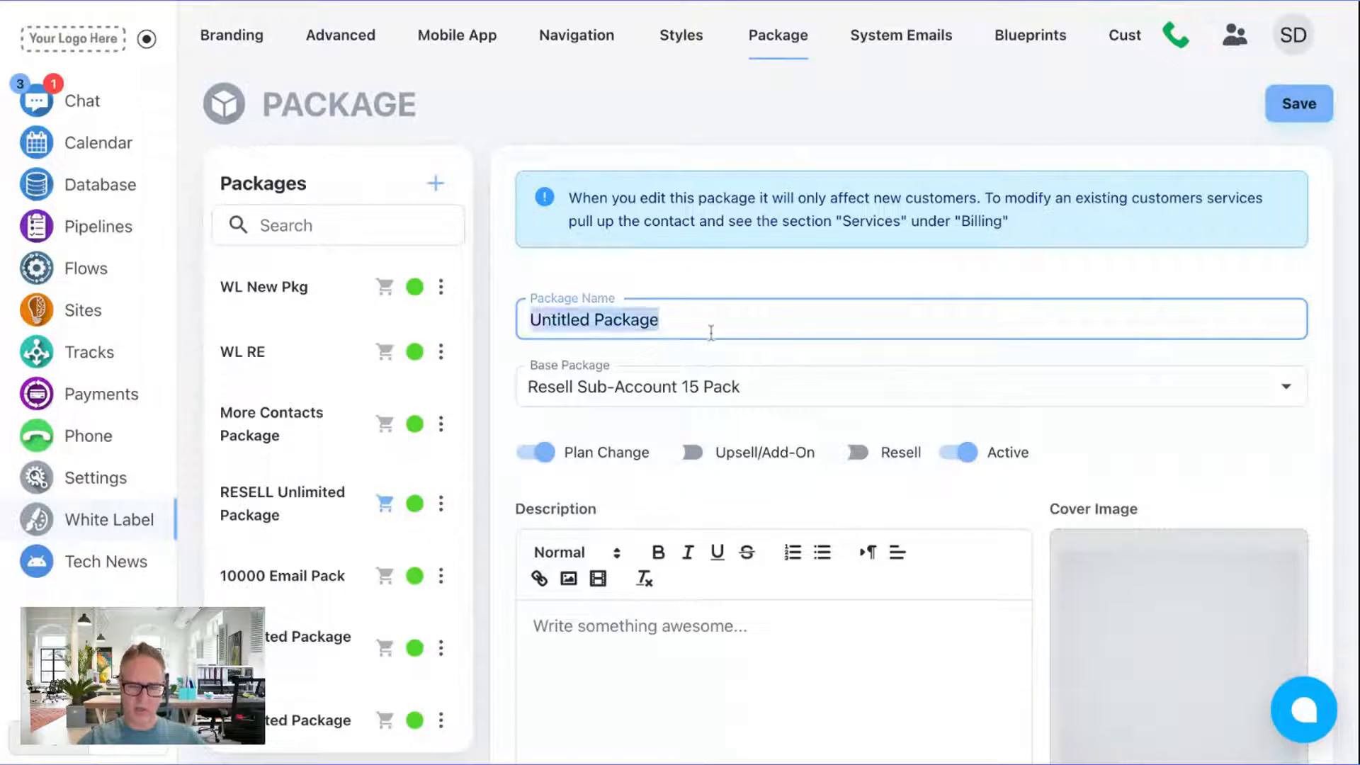
text(Plus Su)
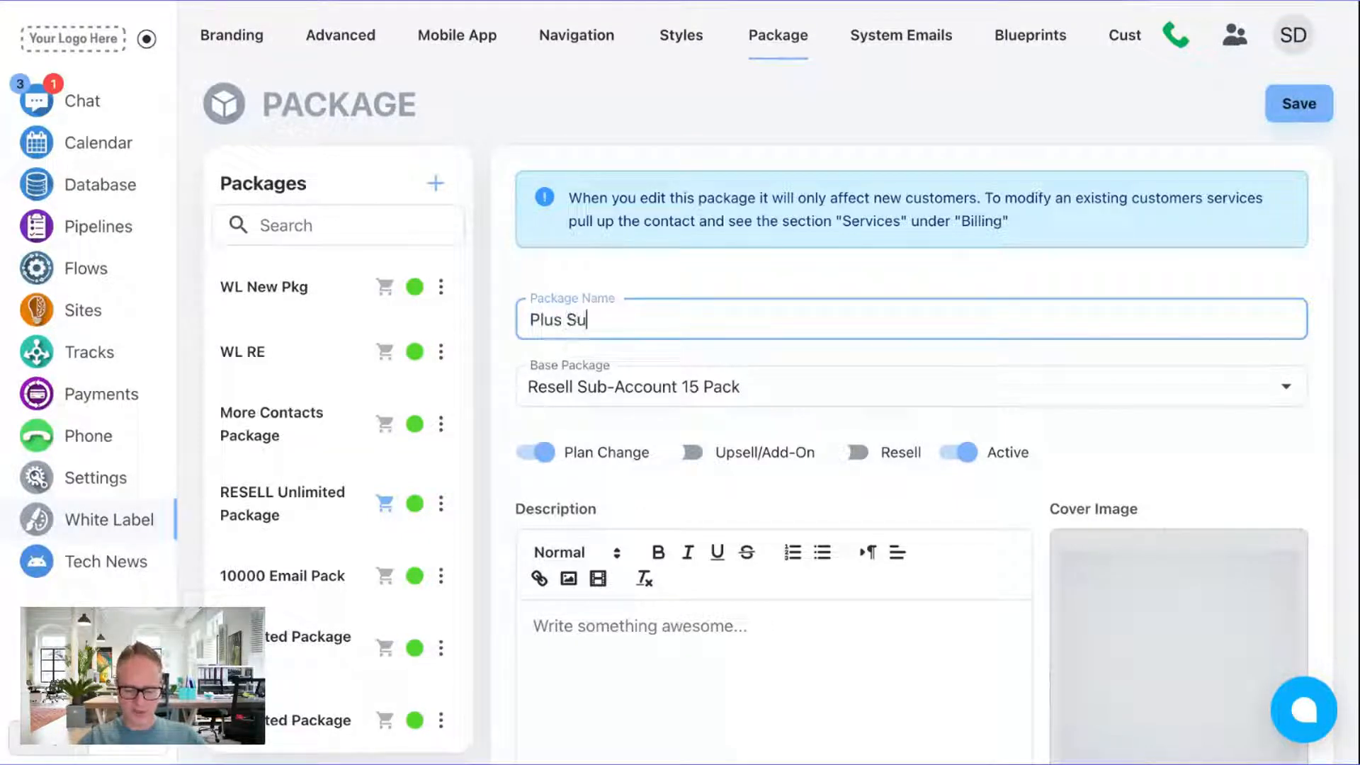
text(per Duper Pa)
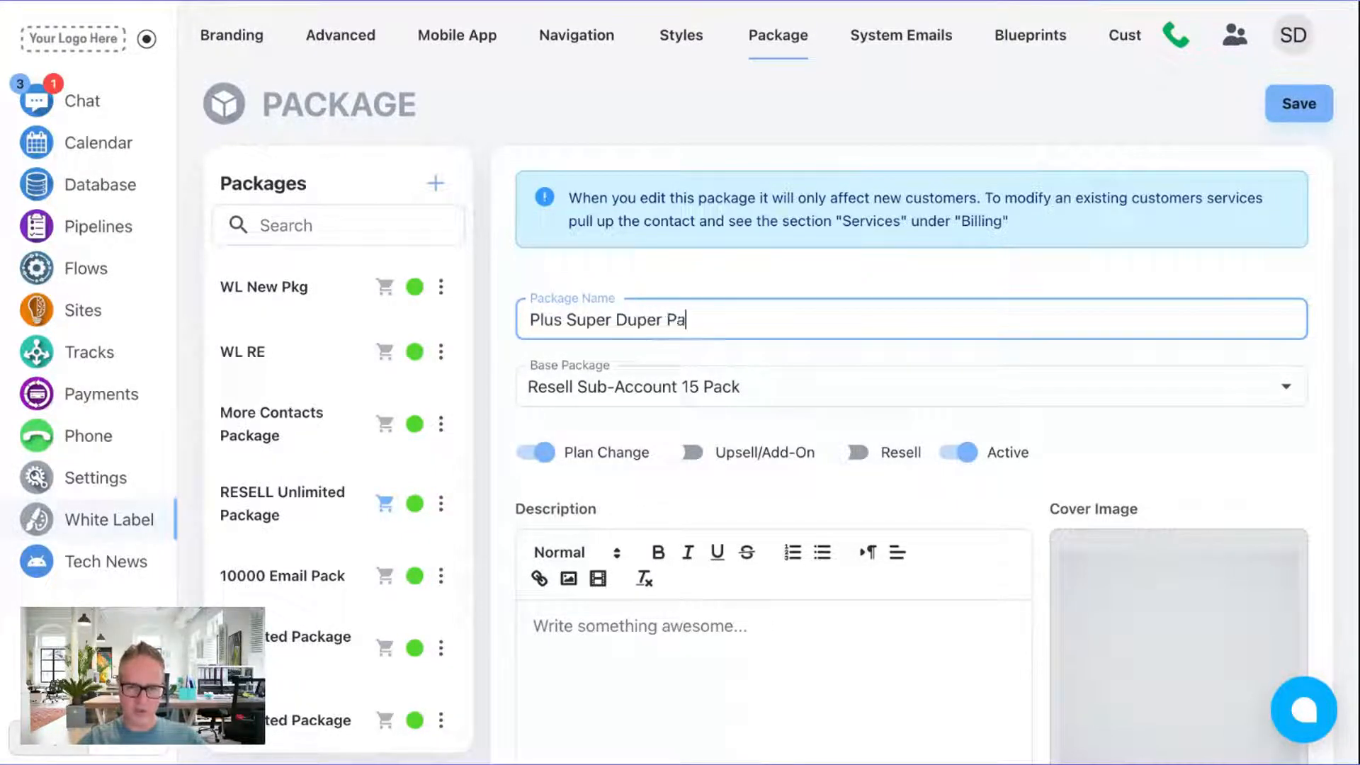
text(ckage)
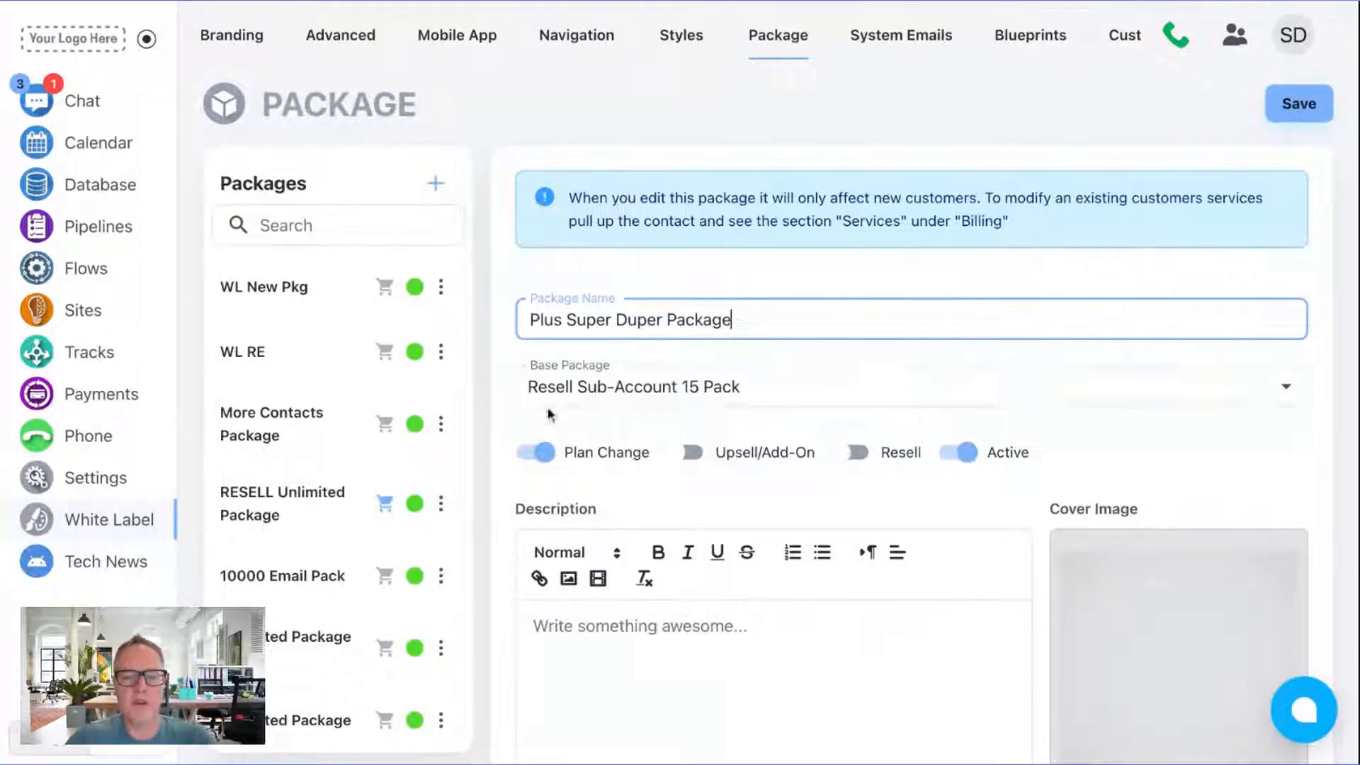
click(550, 393)
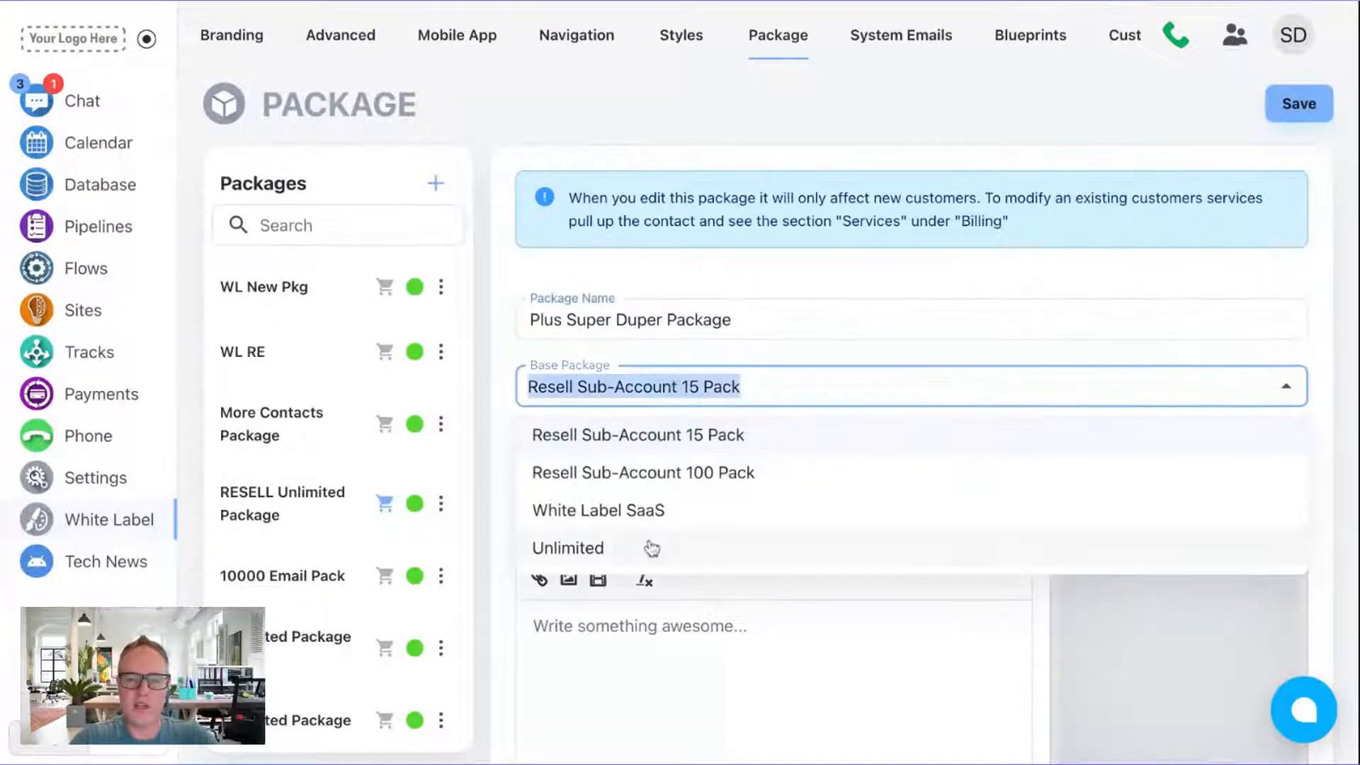
click(651, 548)
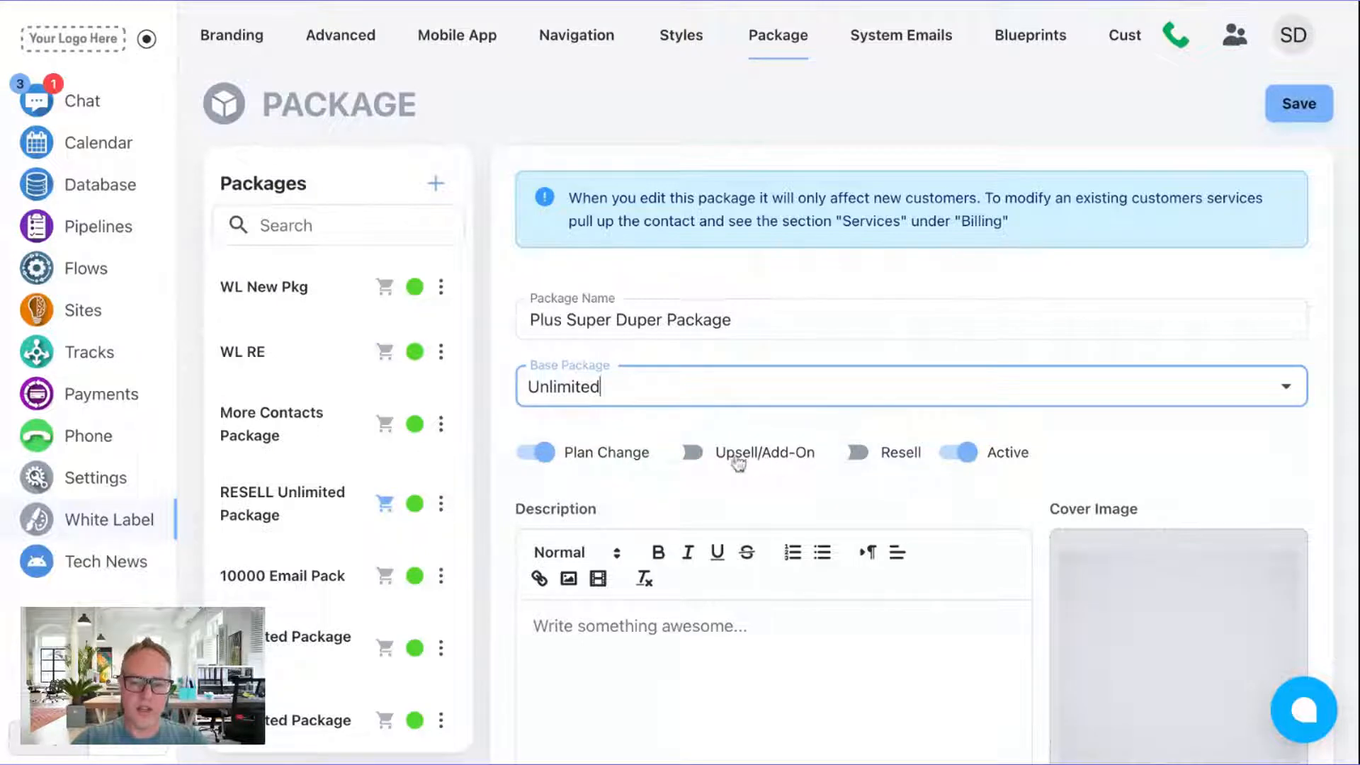
Step: Edit the package's customer pricing entry and set its price to $199, billed every month
scroll(983, 553, down, 2)
scroll(982, 545, down, 3)
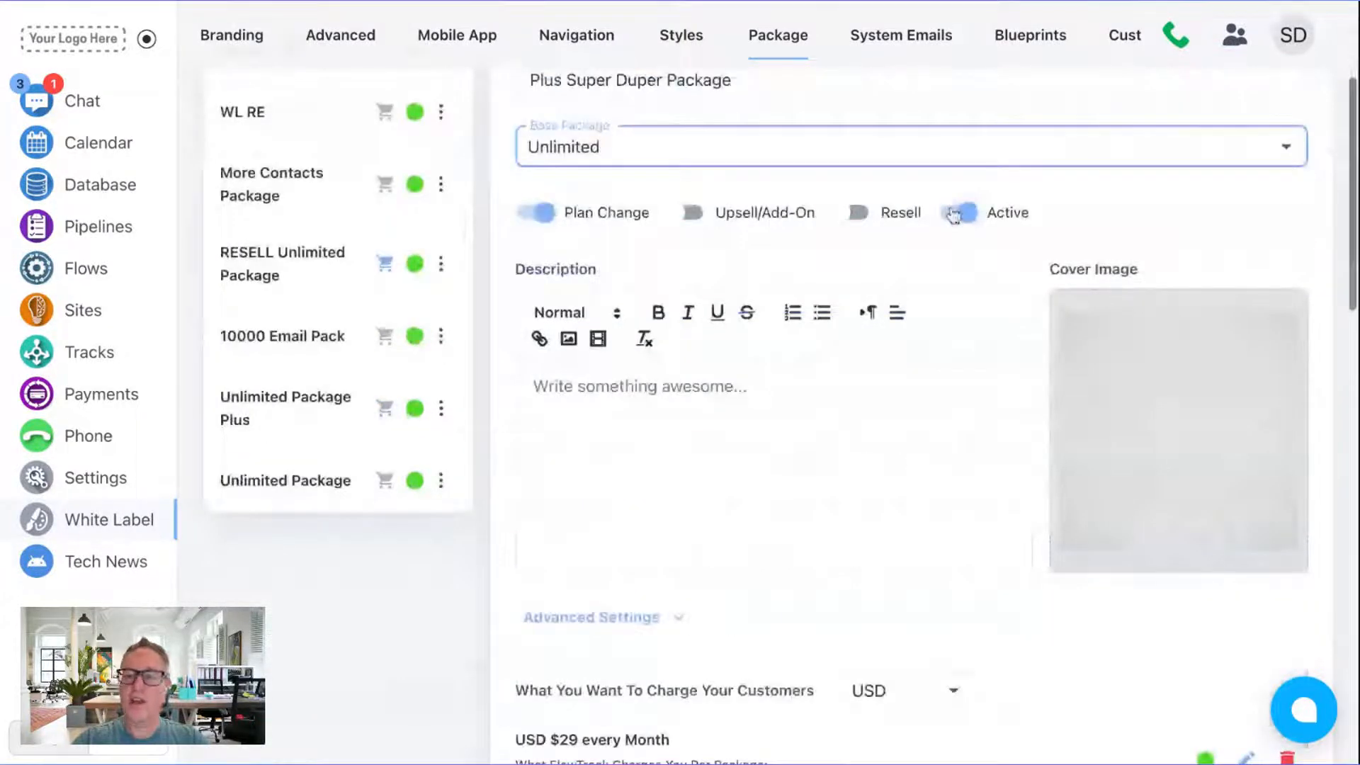
mouse_move(1183, 406)
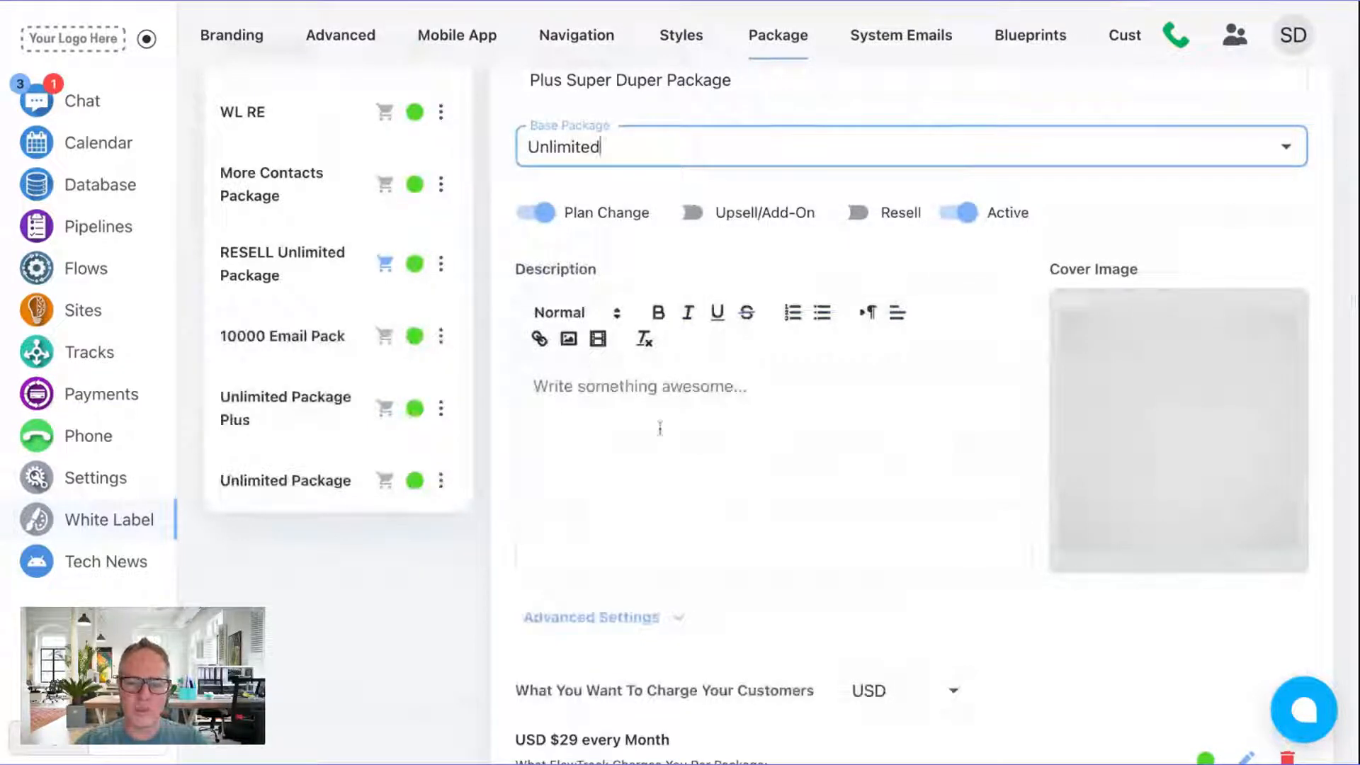
scroll(660, 428, down, 1)
scroll(626, 281, down, 5)
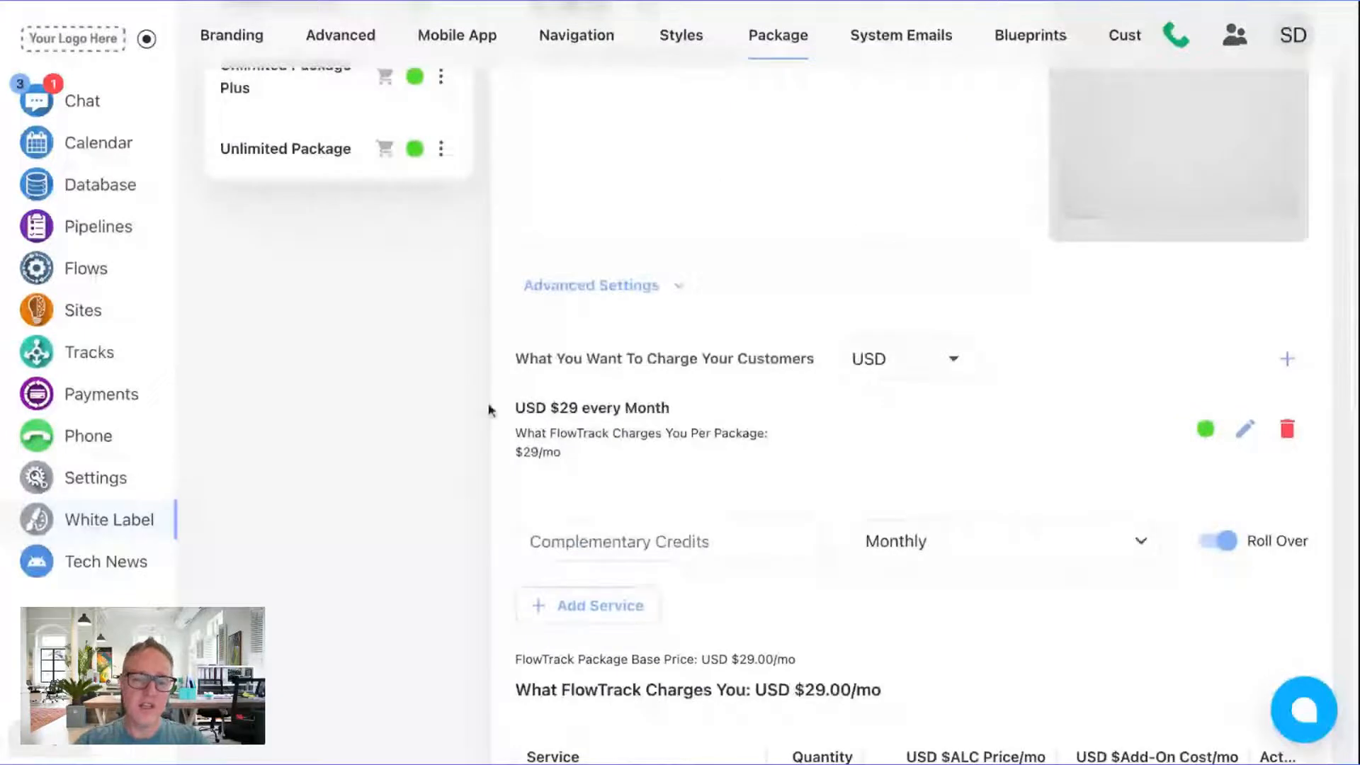
drag(531, 404, 610, 409)
click(592, 444)
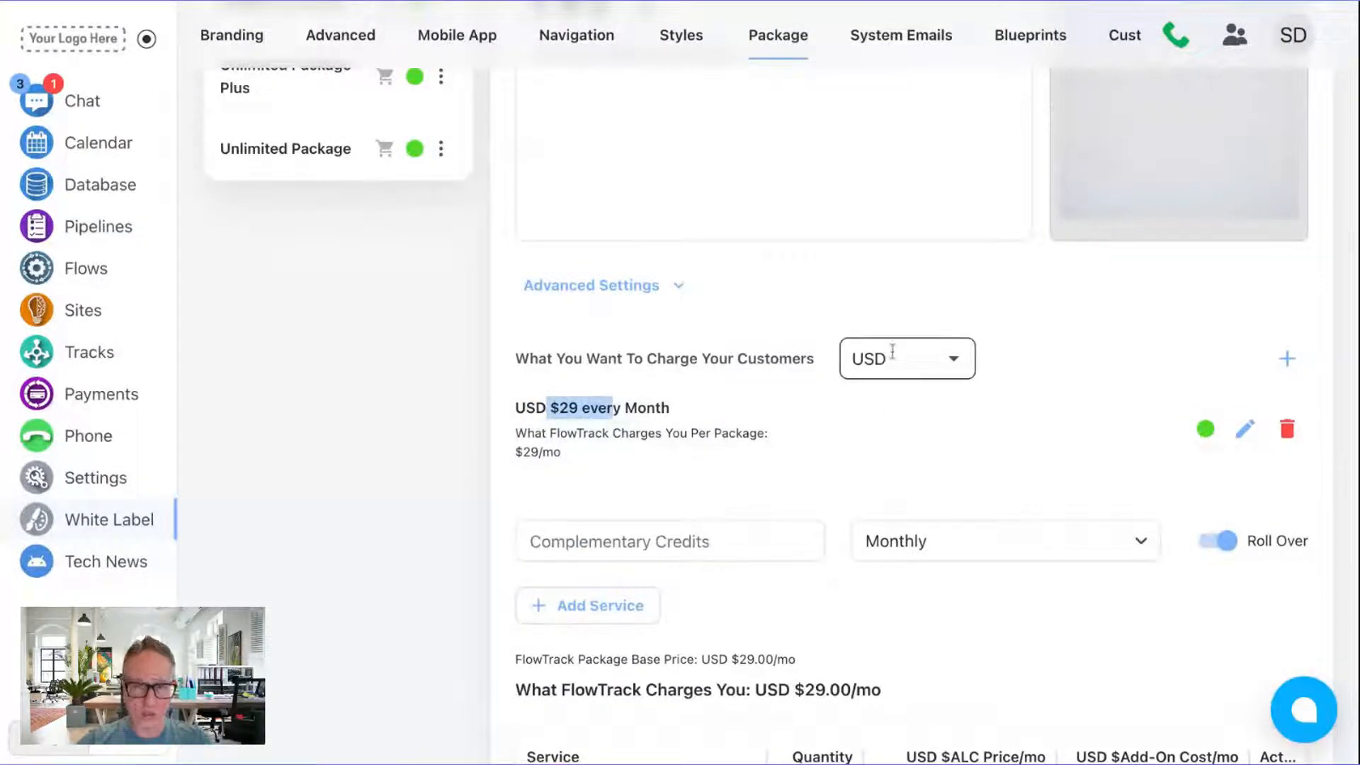
click(1248, 428)
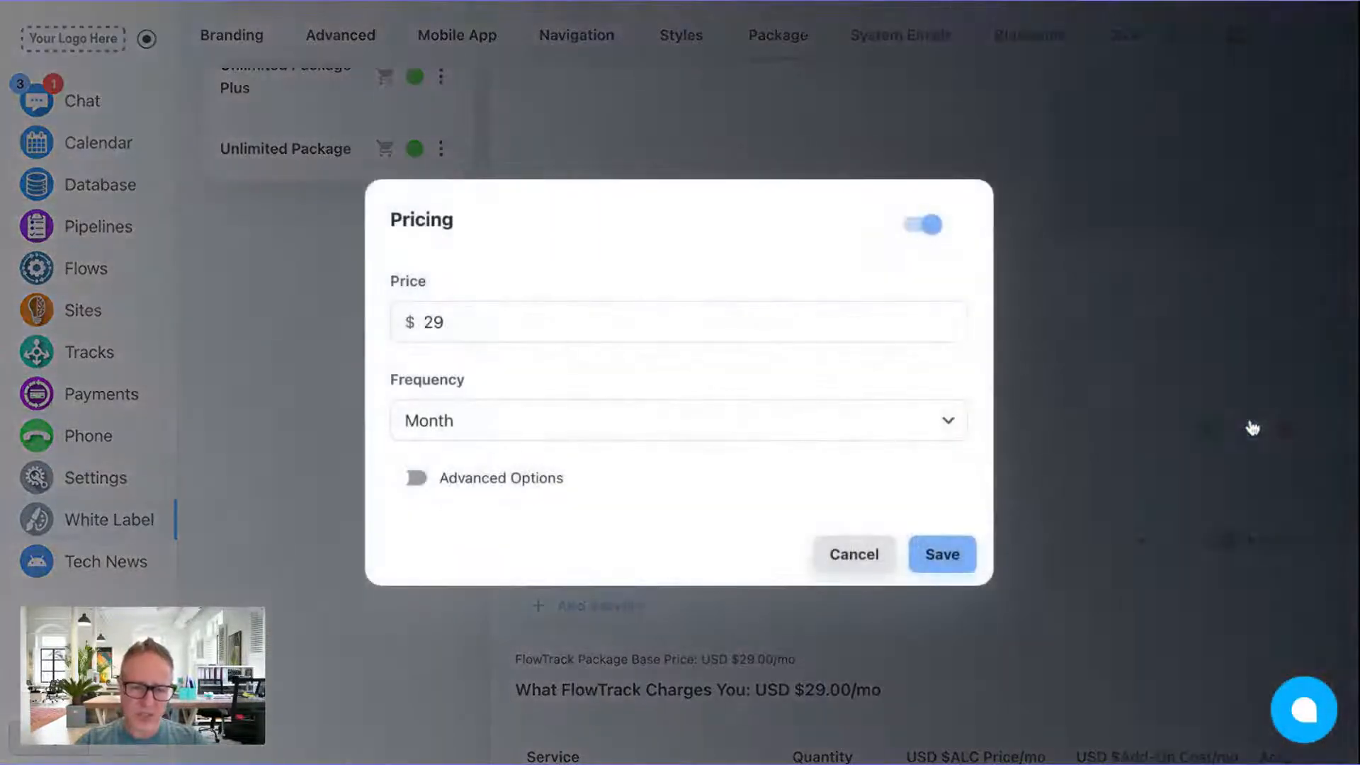
click(610, 313)
double_click(610, 312)
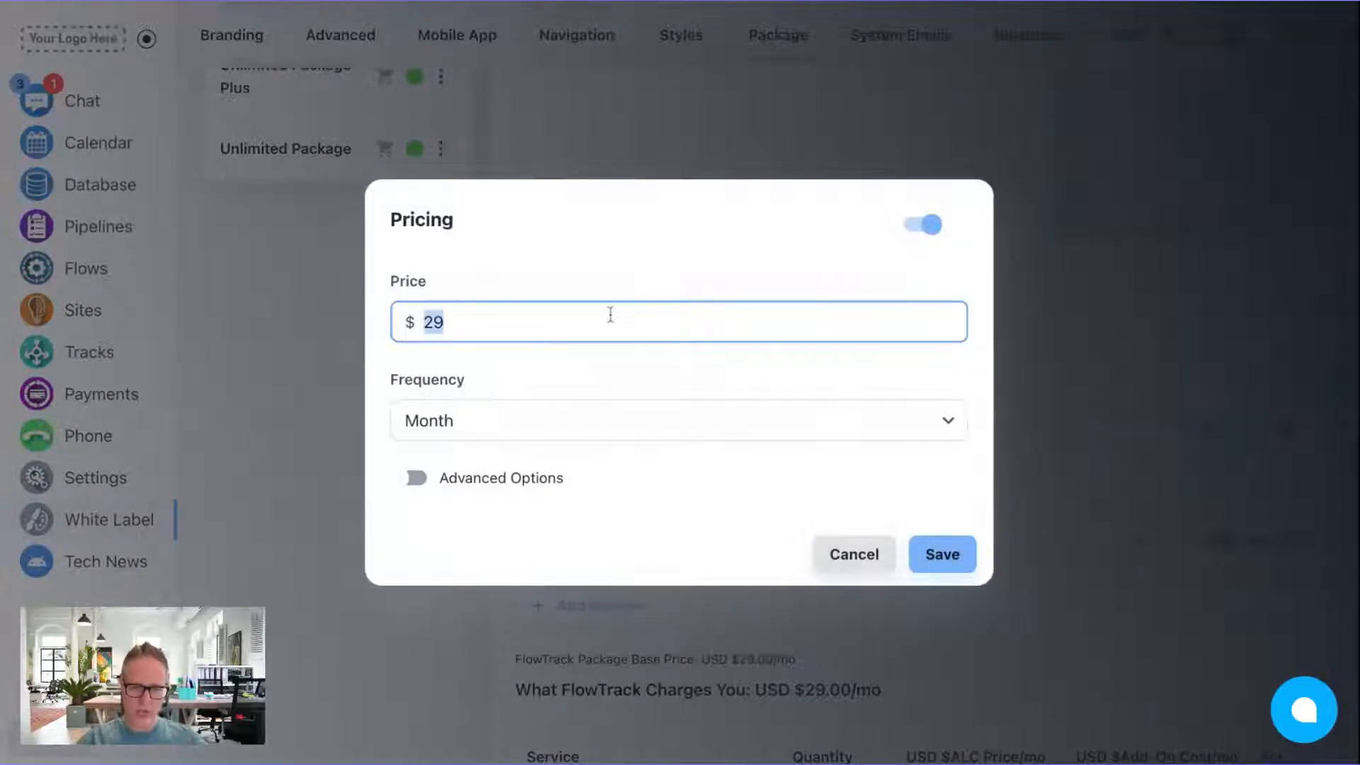
text(1999)
key(BackSpace)
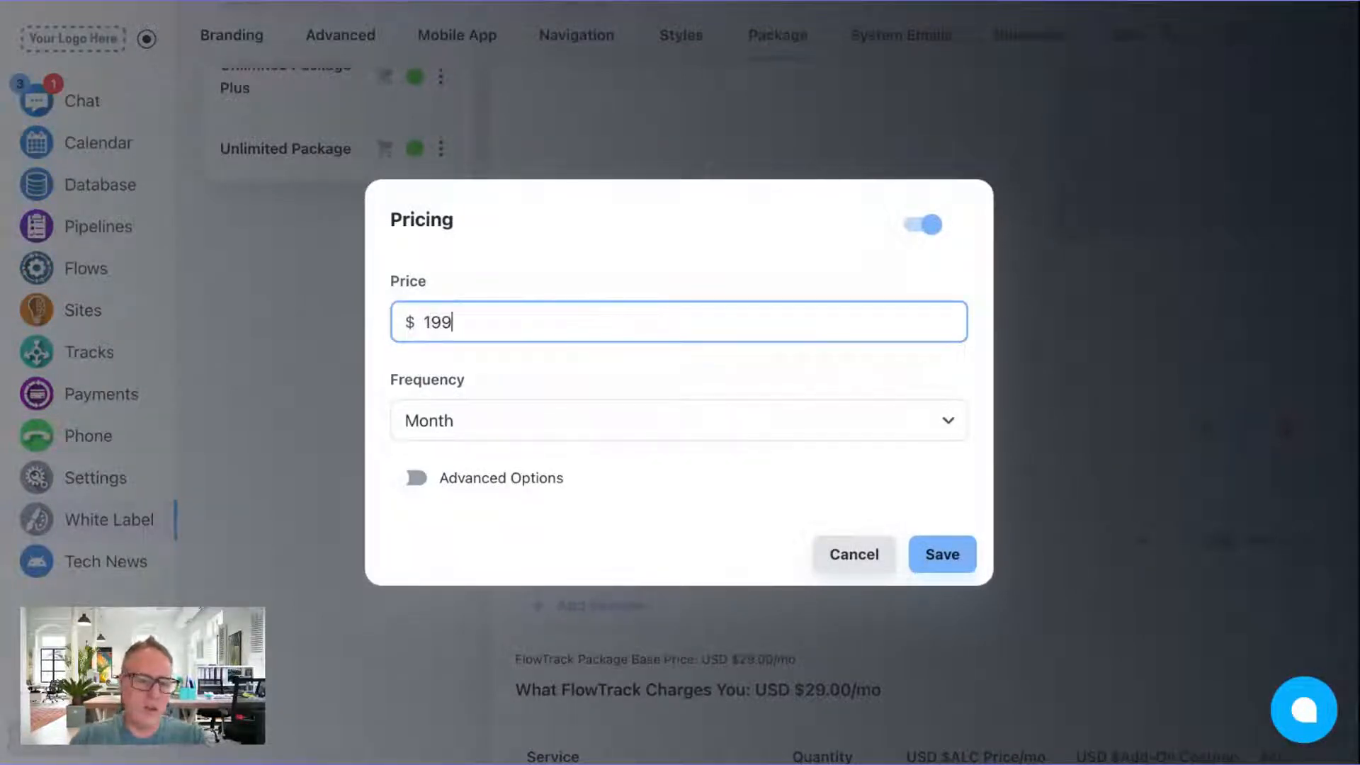
click(535, 425)
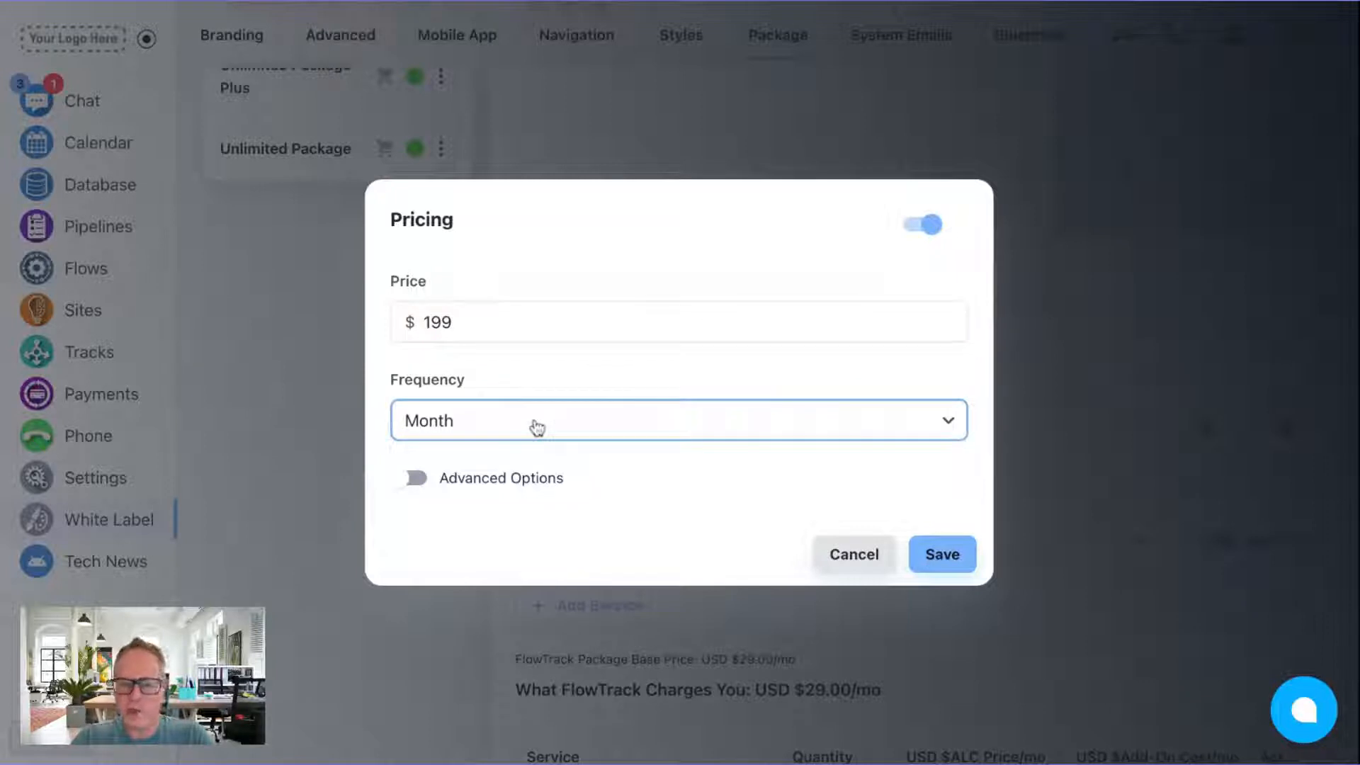
Step: Review the advanced pricing options, including number of payments, free trial, plan change and pricing description, and switch them off again
click(418, 478)
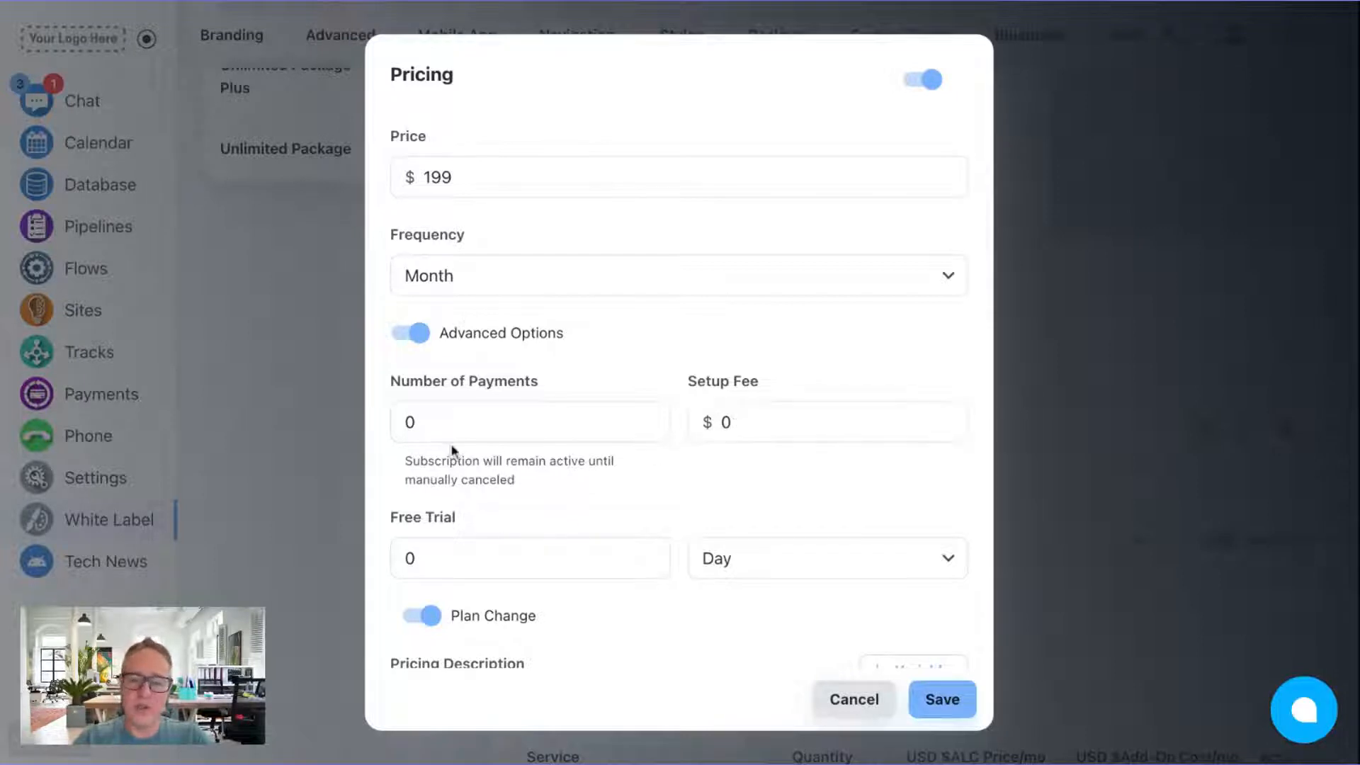
click(461, 421)
double_click(460, 420)
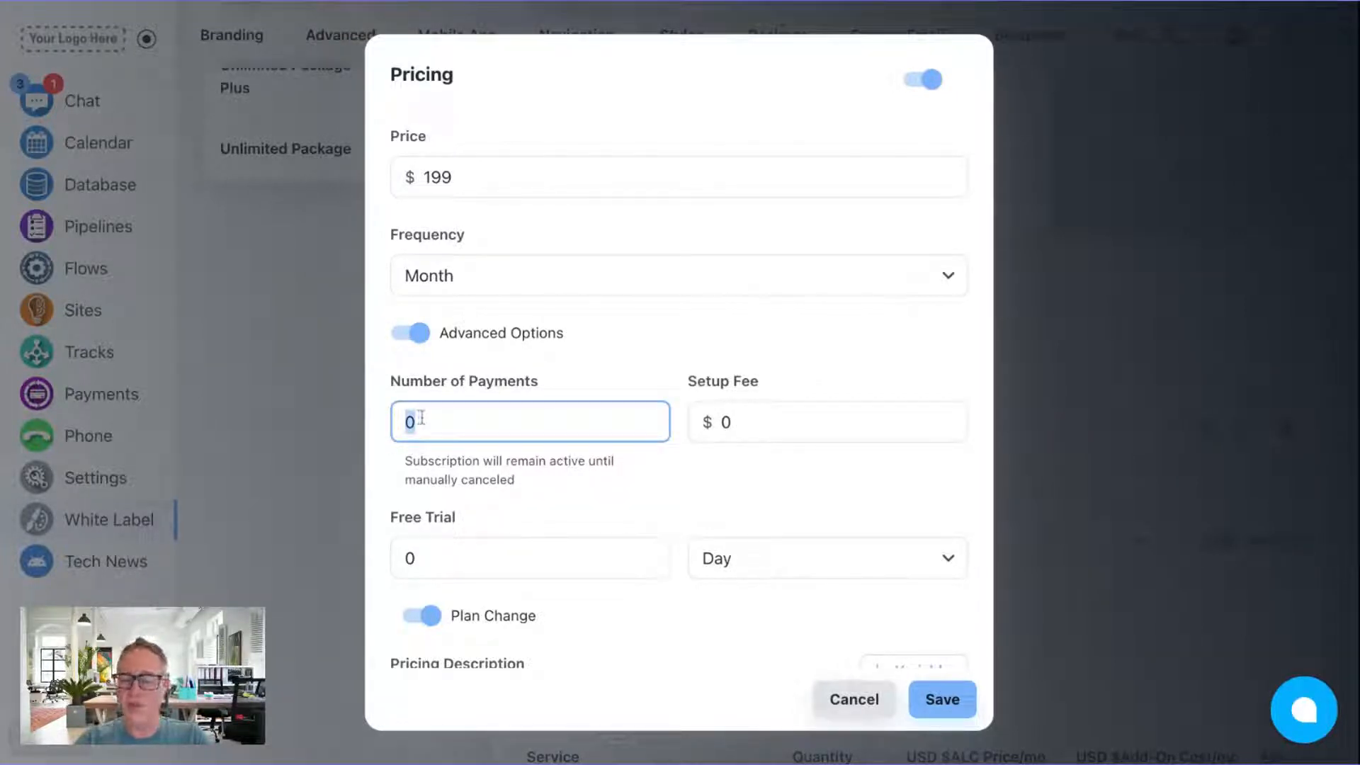
scroll(516, 425, down, 2)
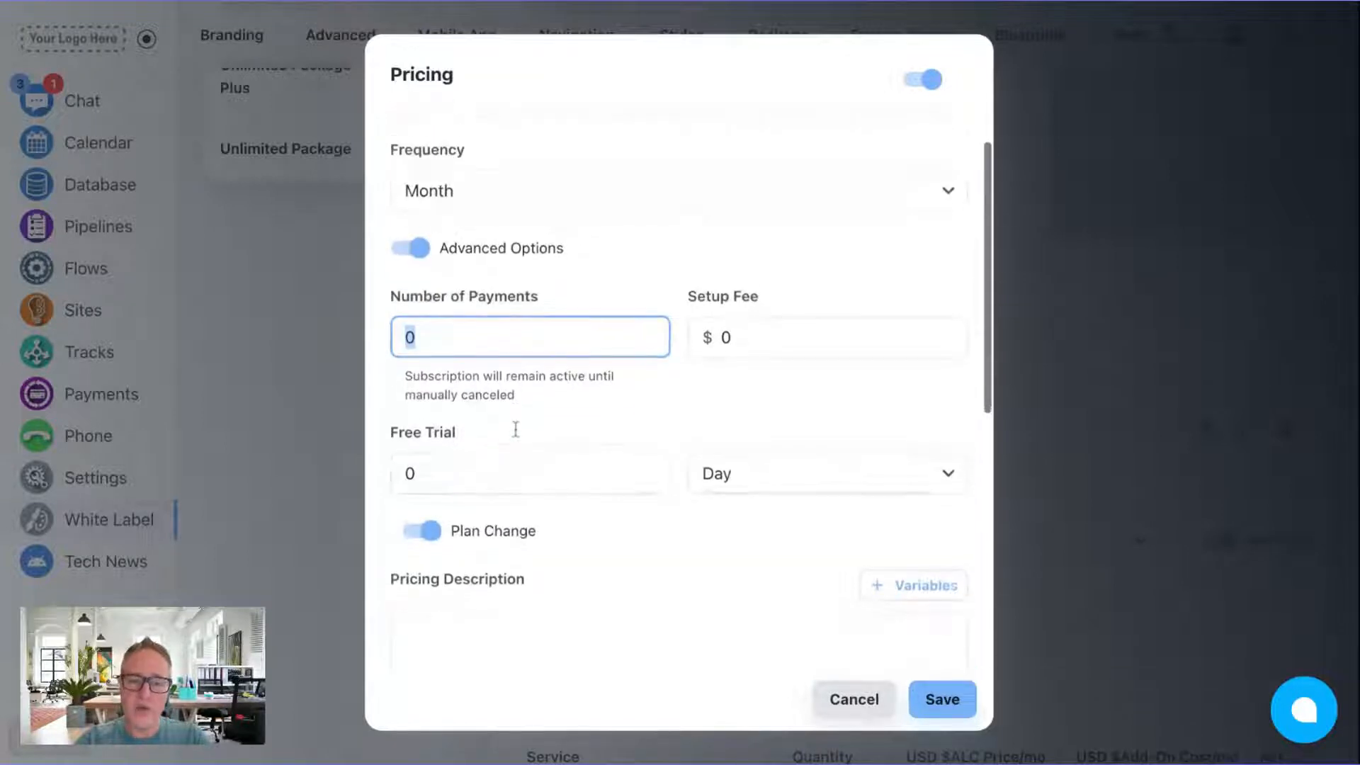
scroll(516, 429, down, 2)
click(460, 542)
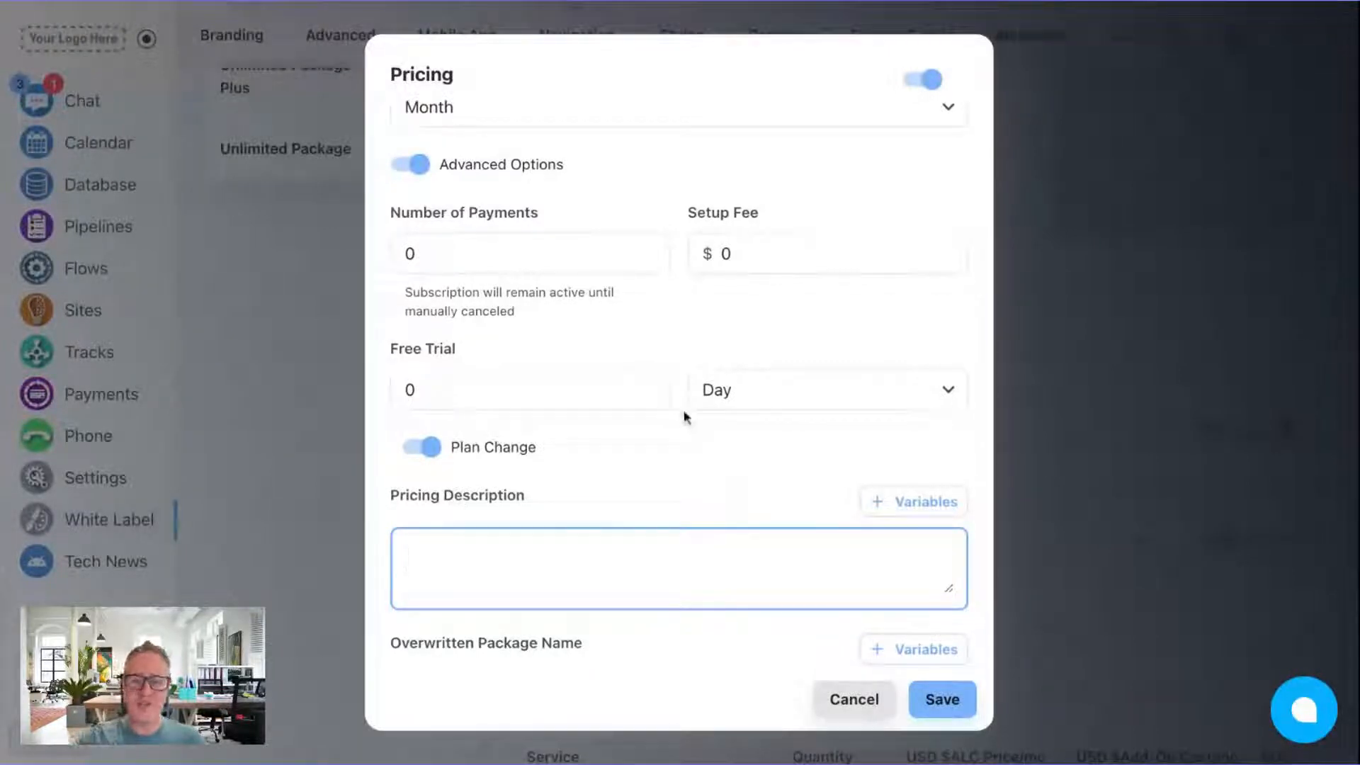
click(403, 493)
drag(403, 494, 527, 496)
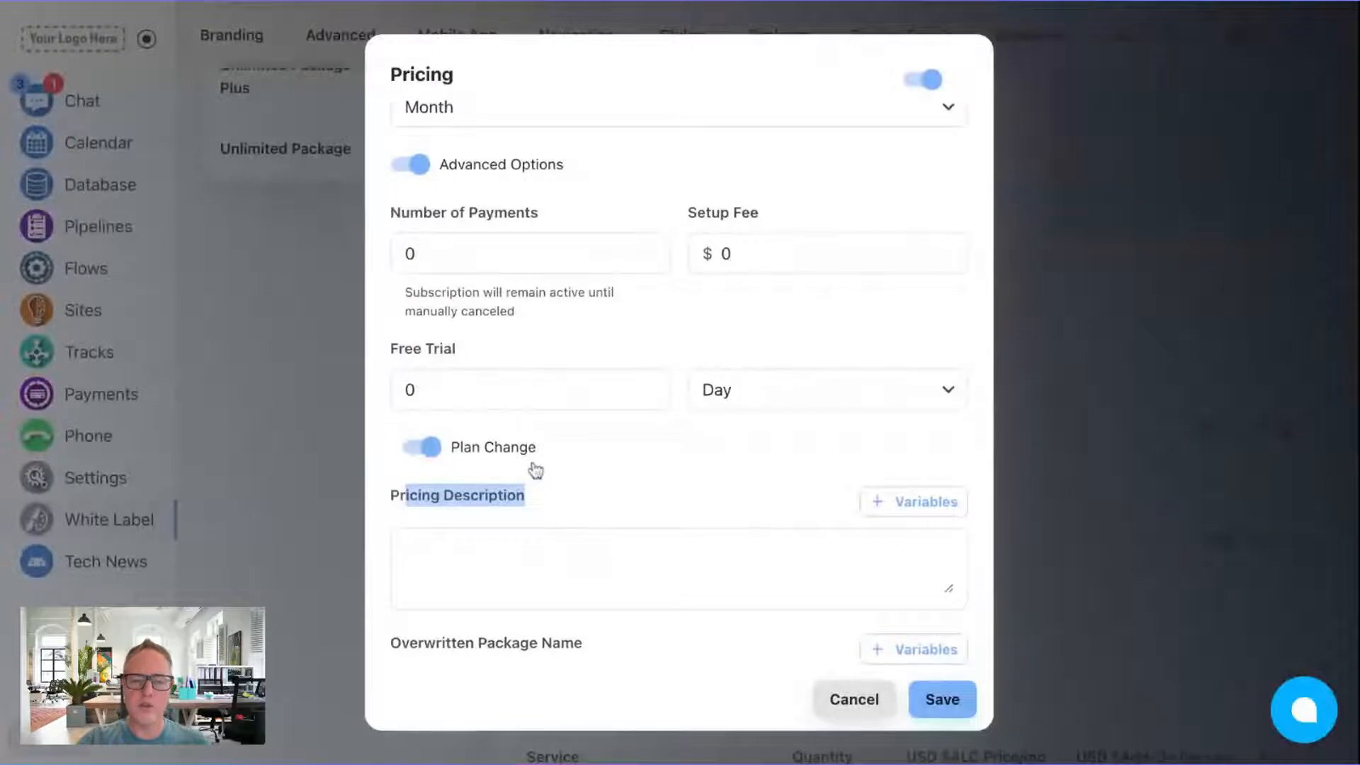
click(445, 539)
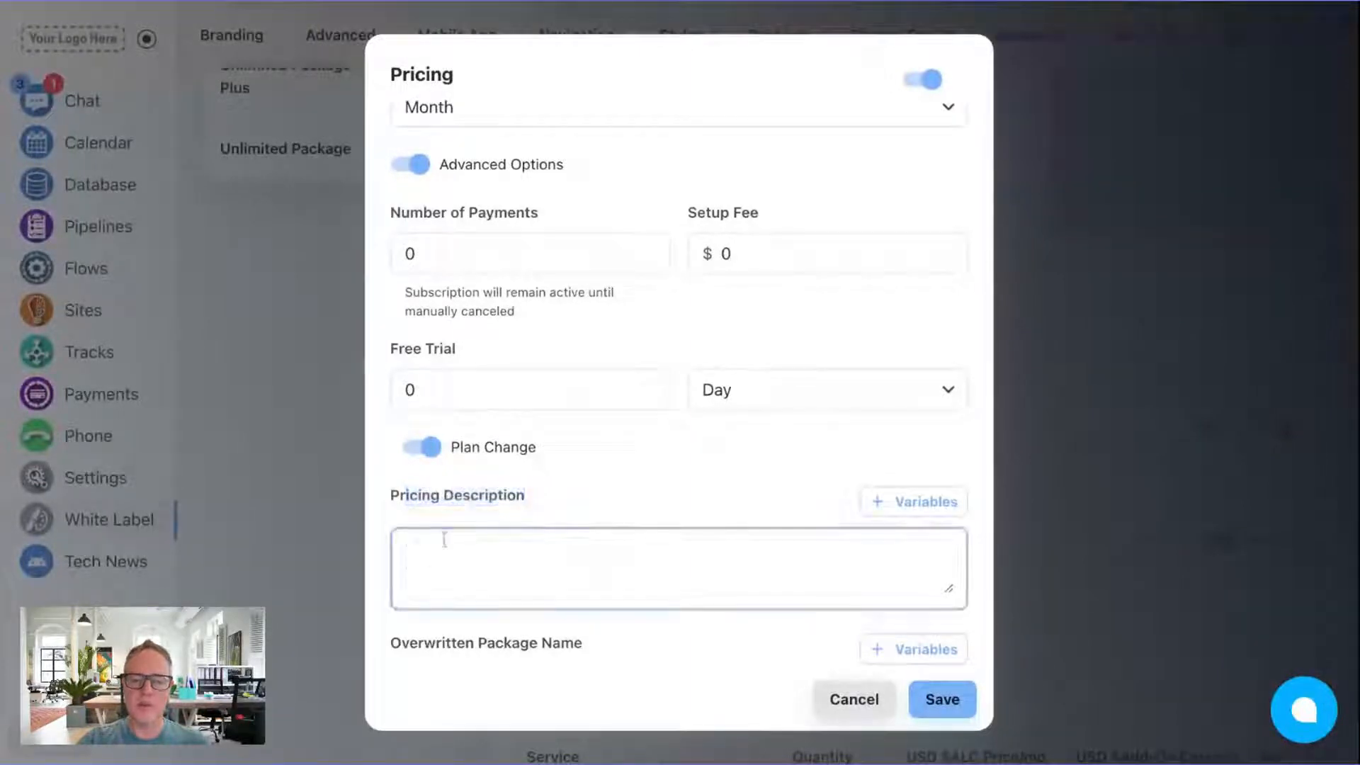
click(429, 447)
click(424, 448)
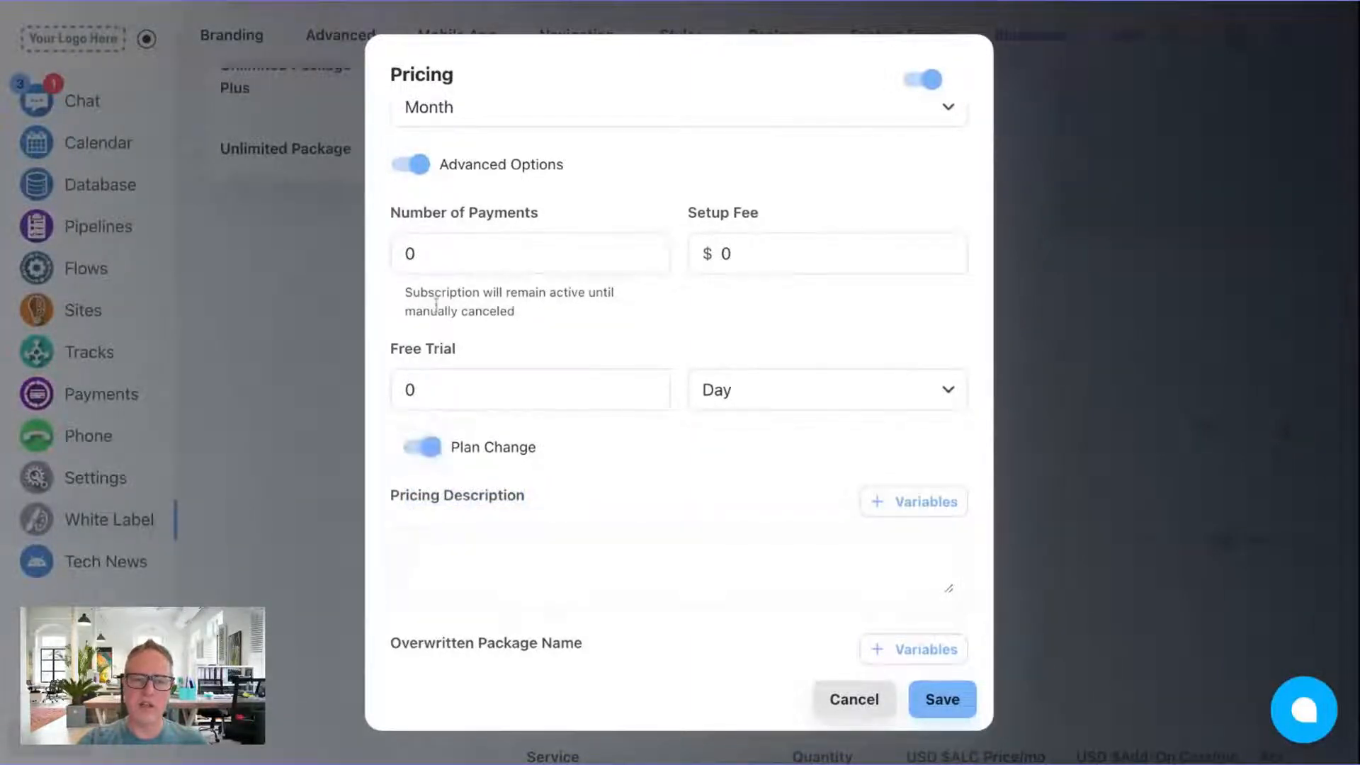
click(414, 167)
Step: Save the $199 monthly pricing entry
click(537, 319)
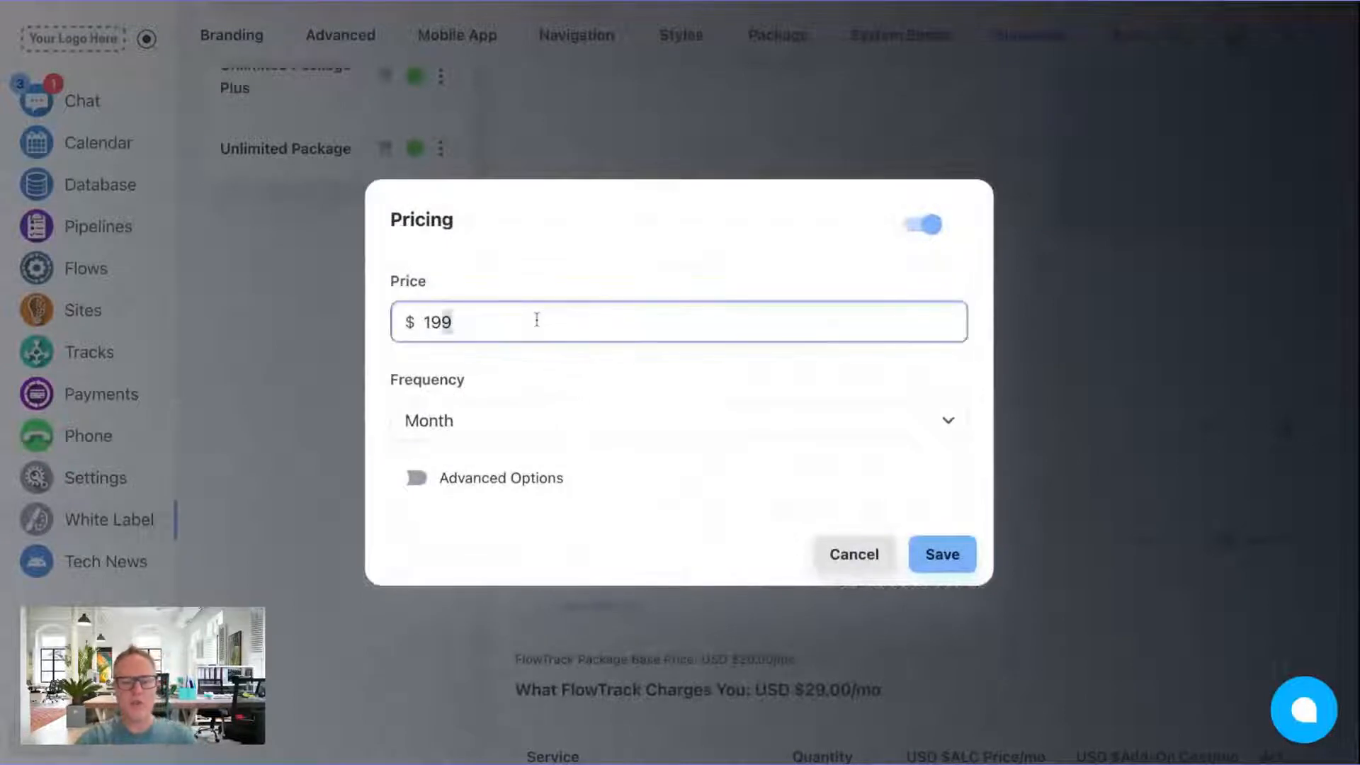
double_click(537, 320)
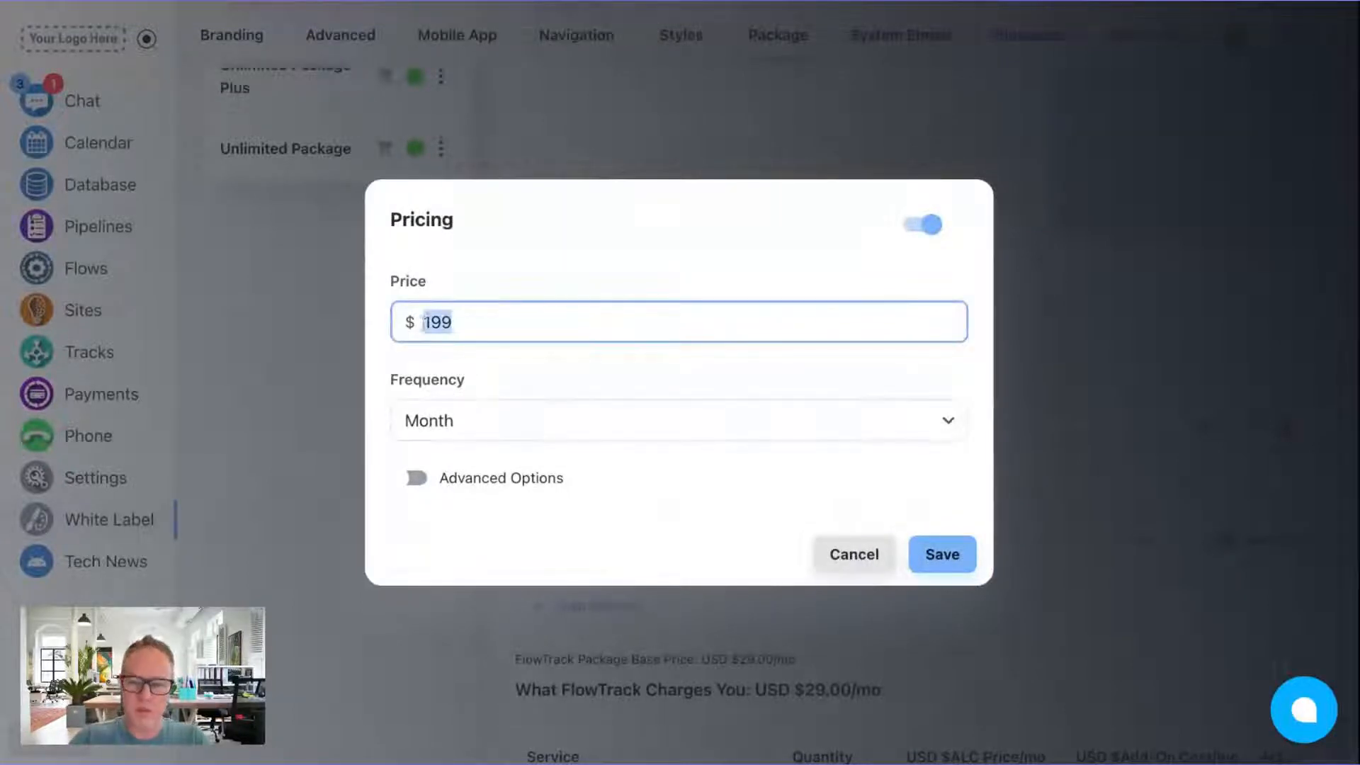
click(949, 558)
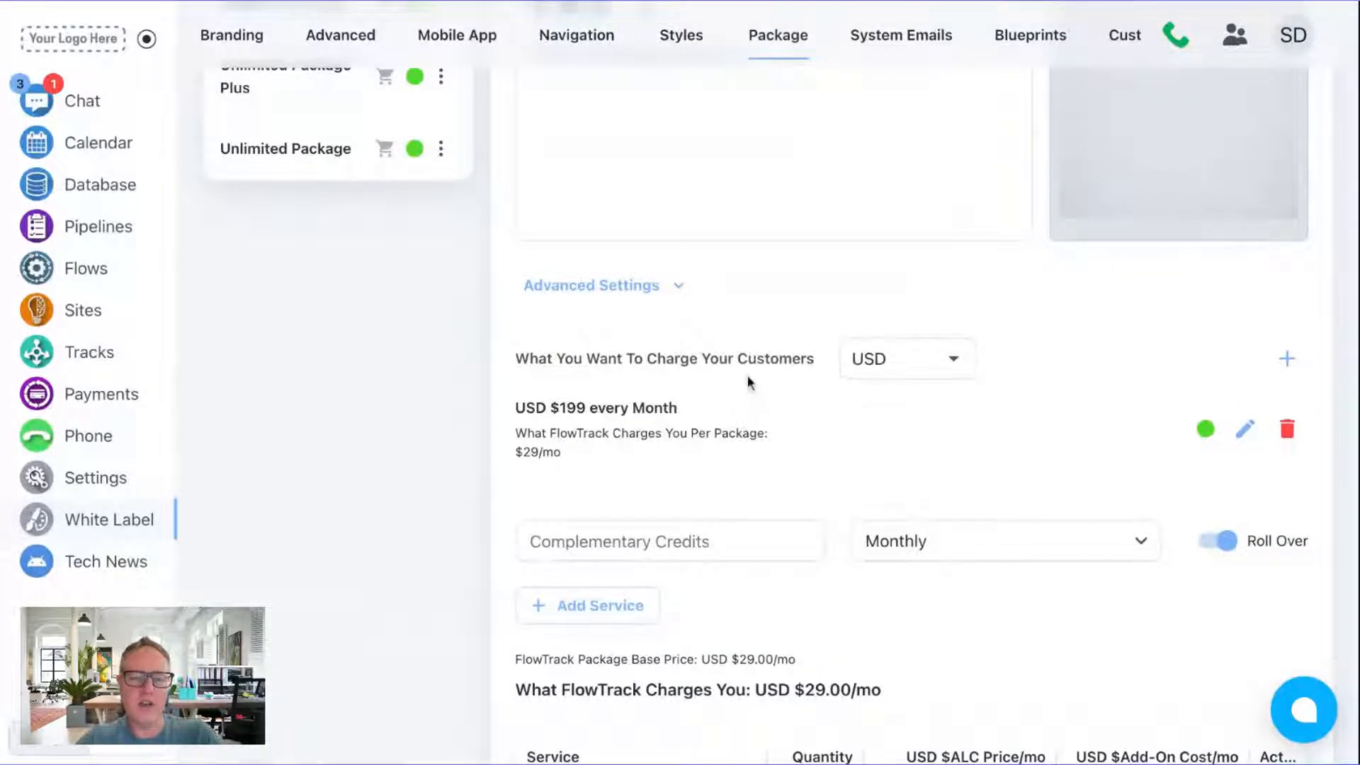
Step: Examine what FlowTrack charges per package, shown beneath the monthly customer price
triple_click(566, 452)
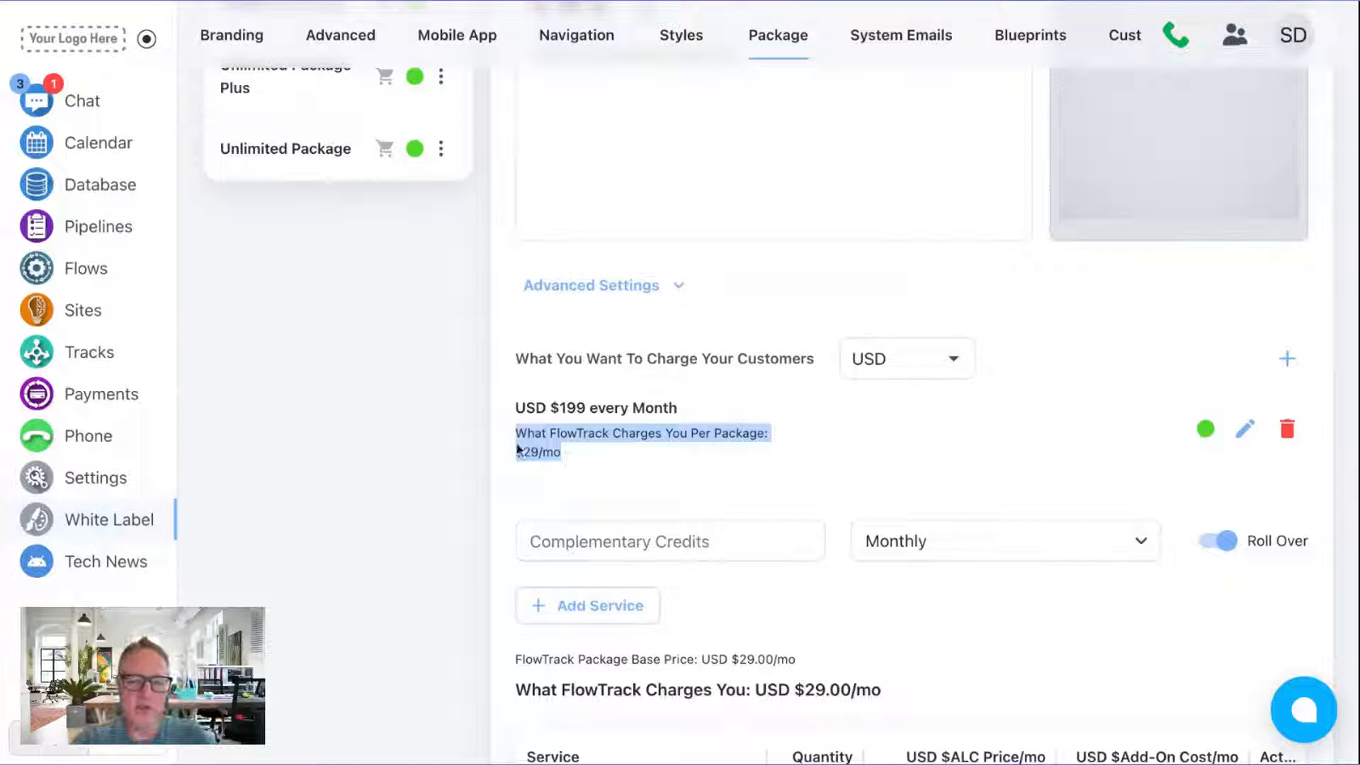
click(585, 455)
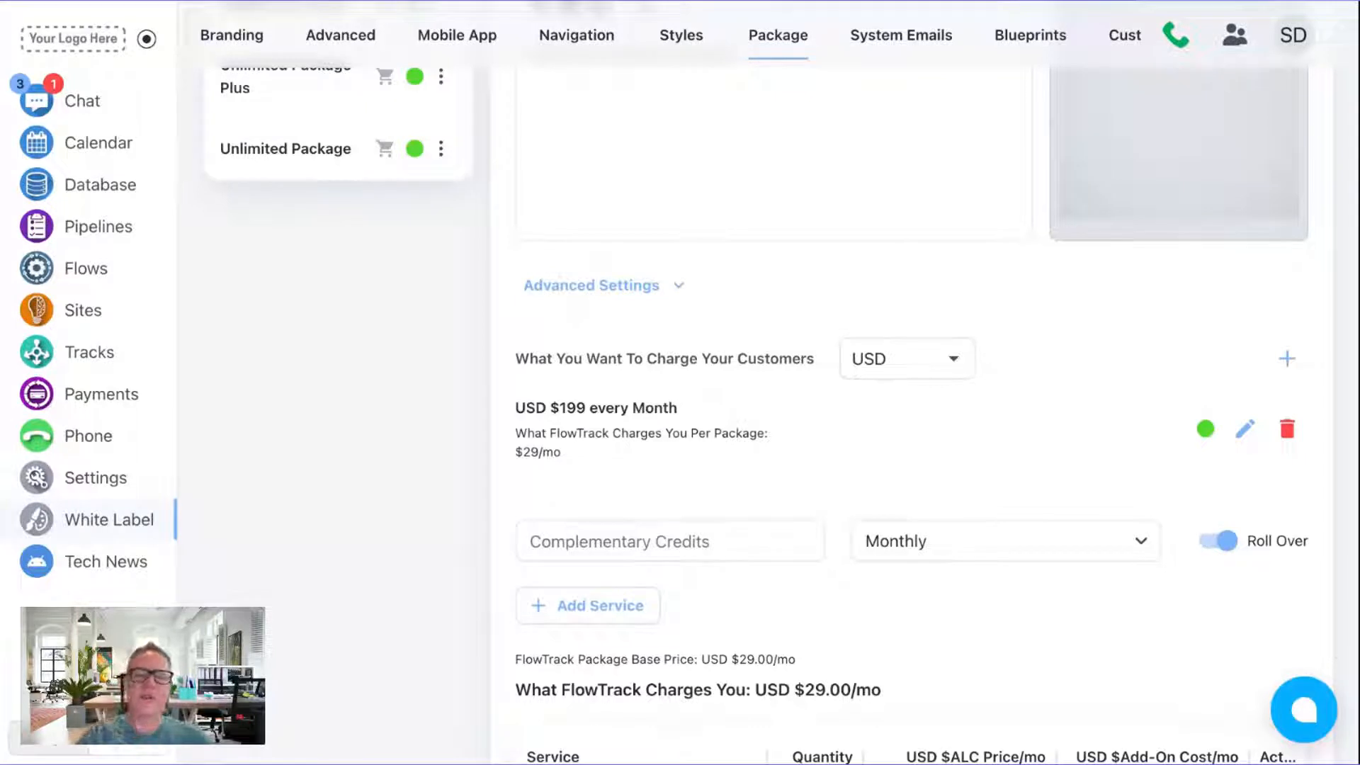
drag(516, 452, 515, 432)
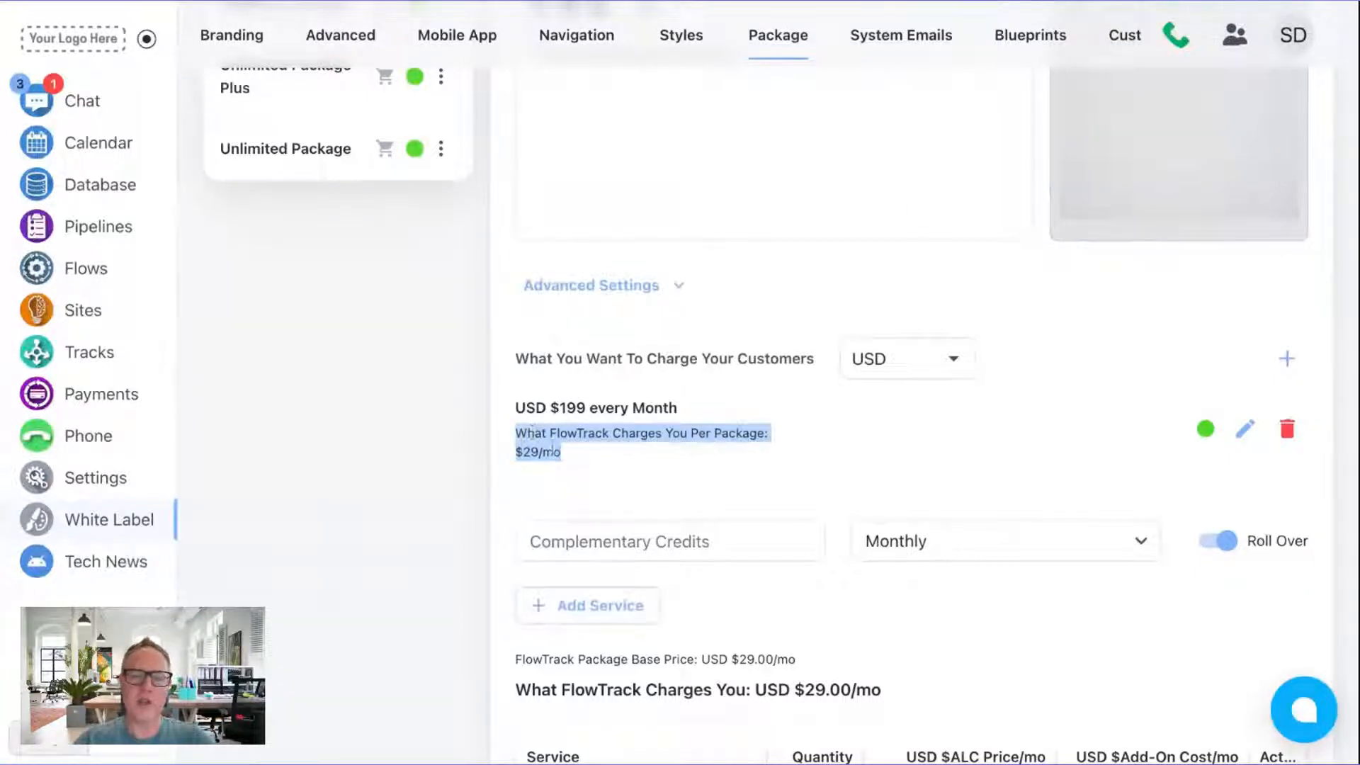
click(575, 467)
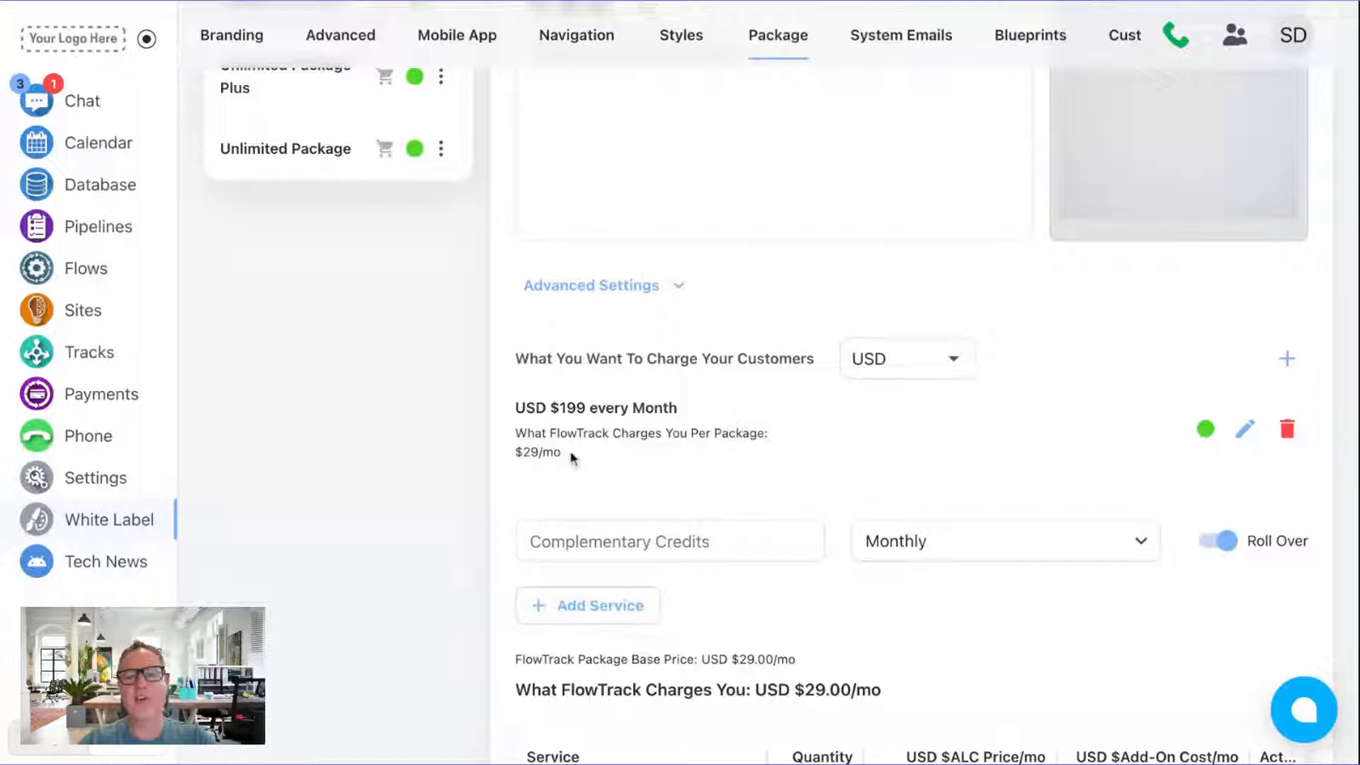
triple_click(572, 455)
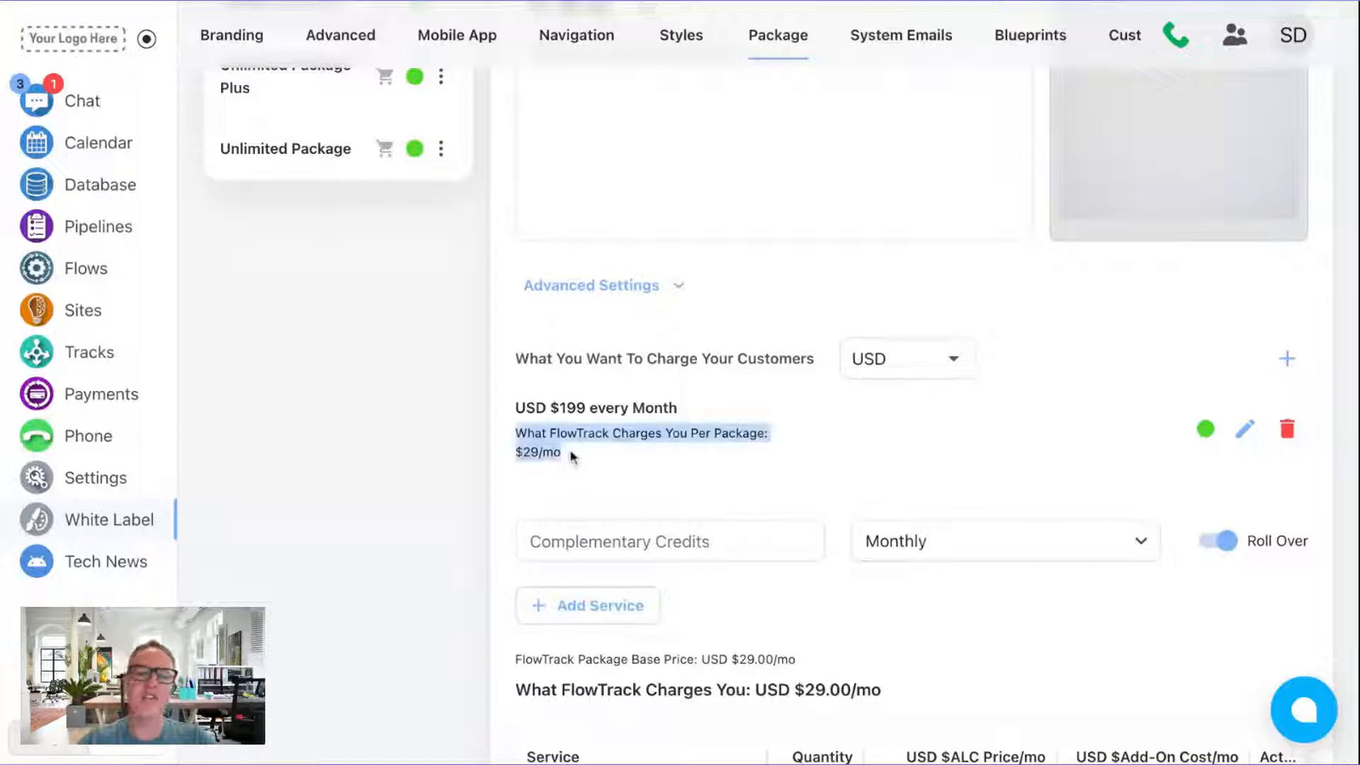
click(517, 433)
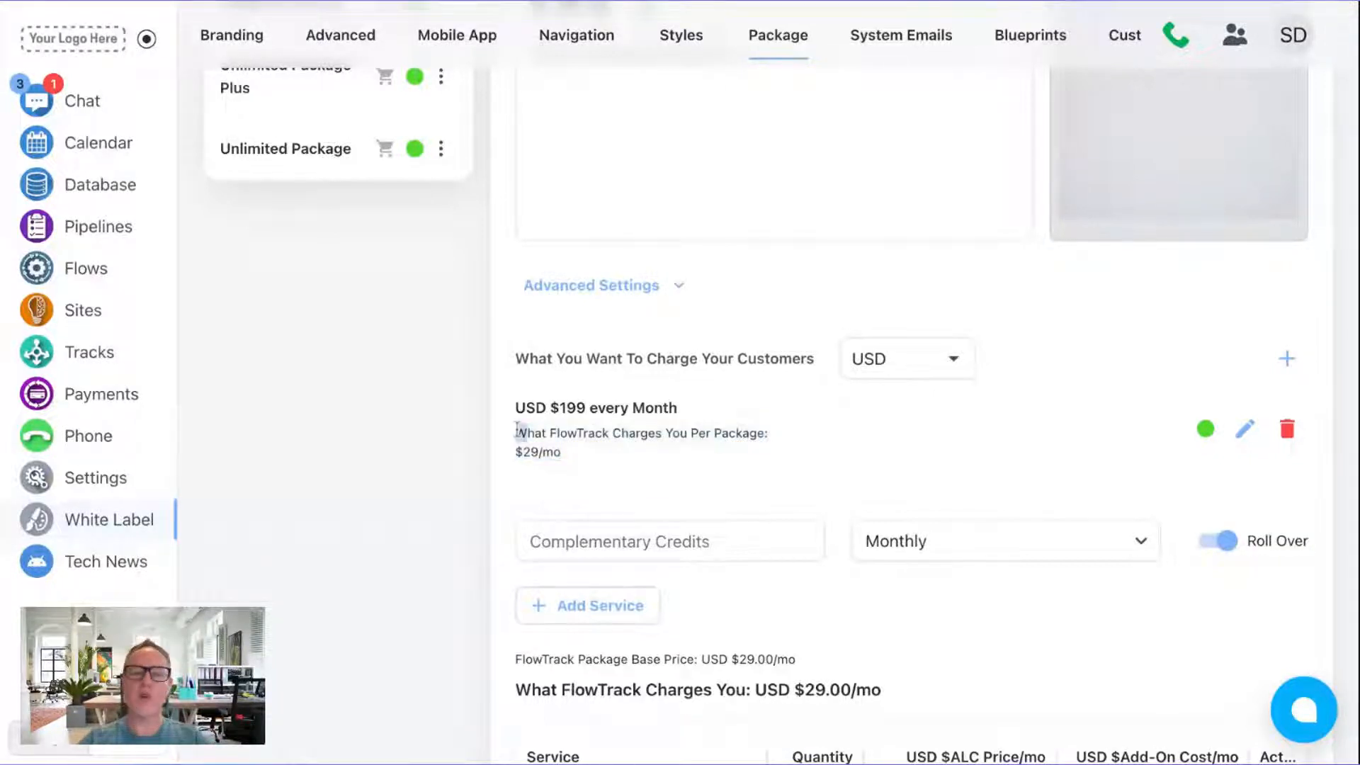
triple_click(586, 455)
click(587, 456)
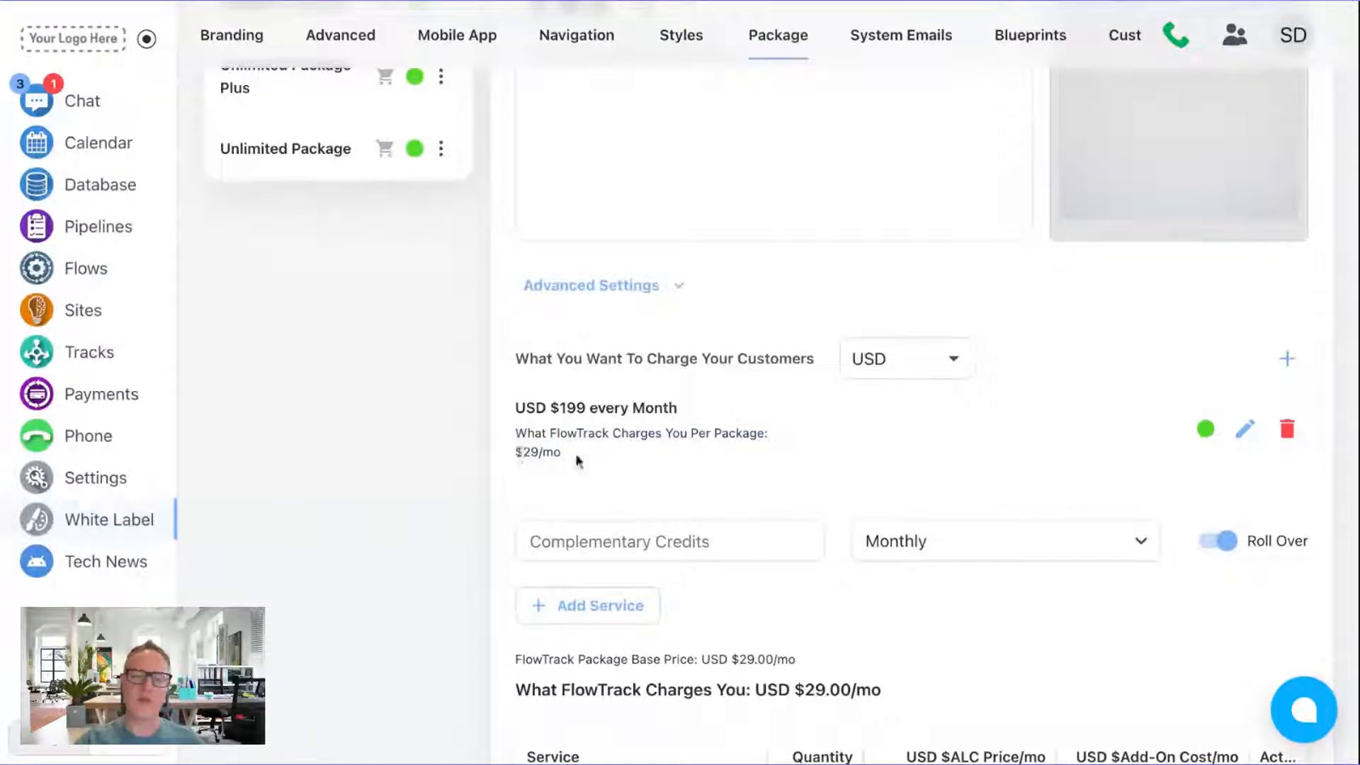
double_click(585, 456)
triple_click(585, 457)
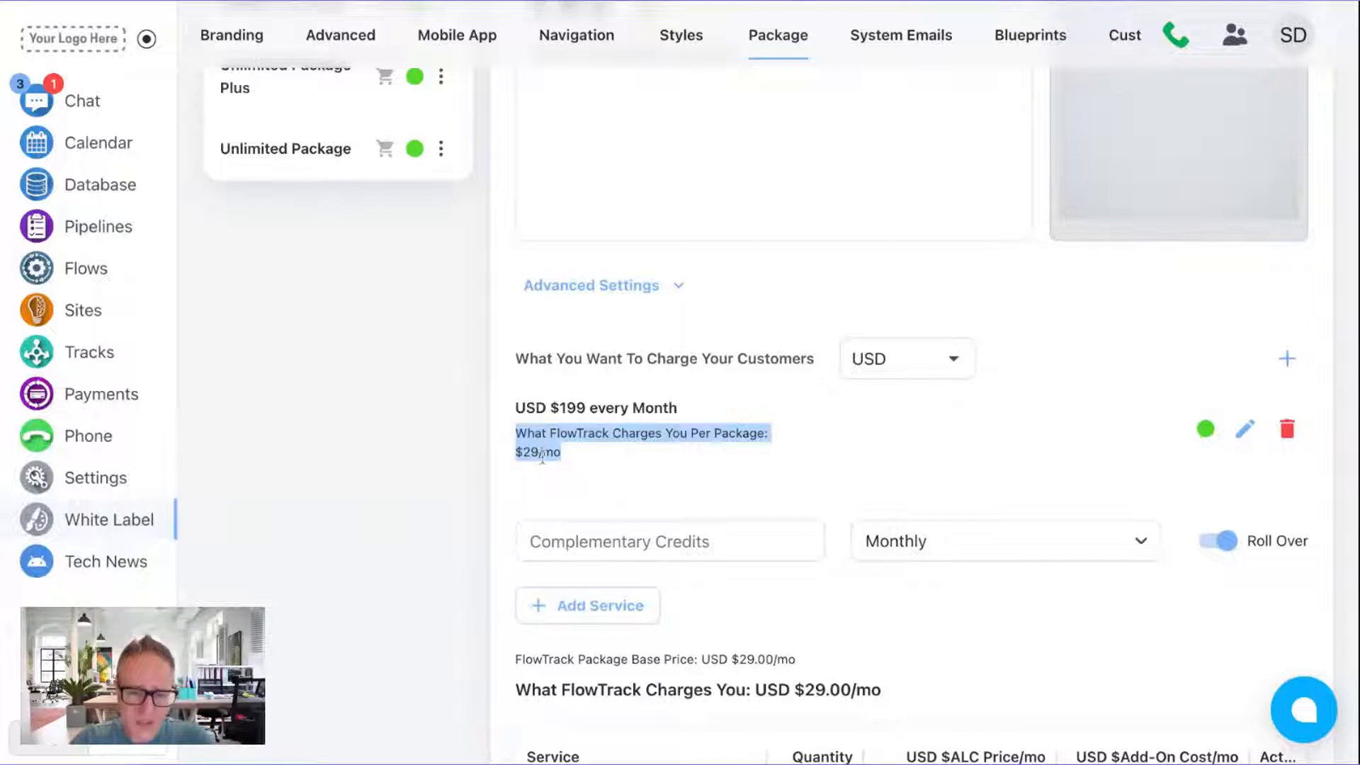
Step: Set the package's complementary credits to 5, granted One Time
scroll(540, 453, down, 3)
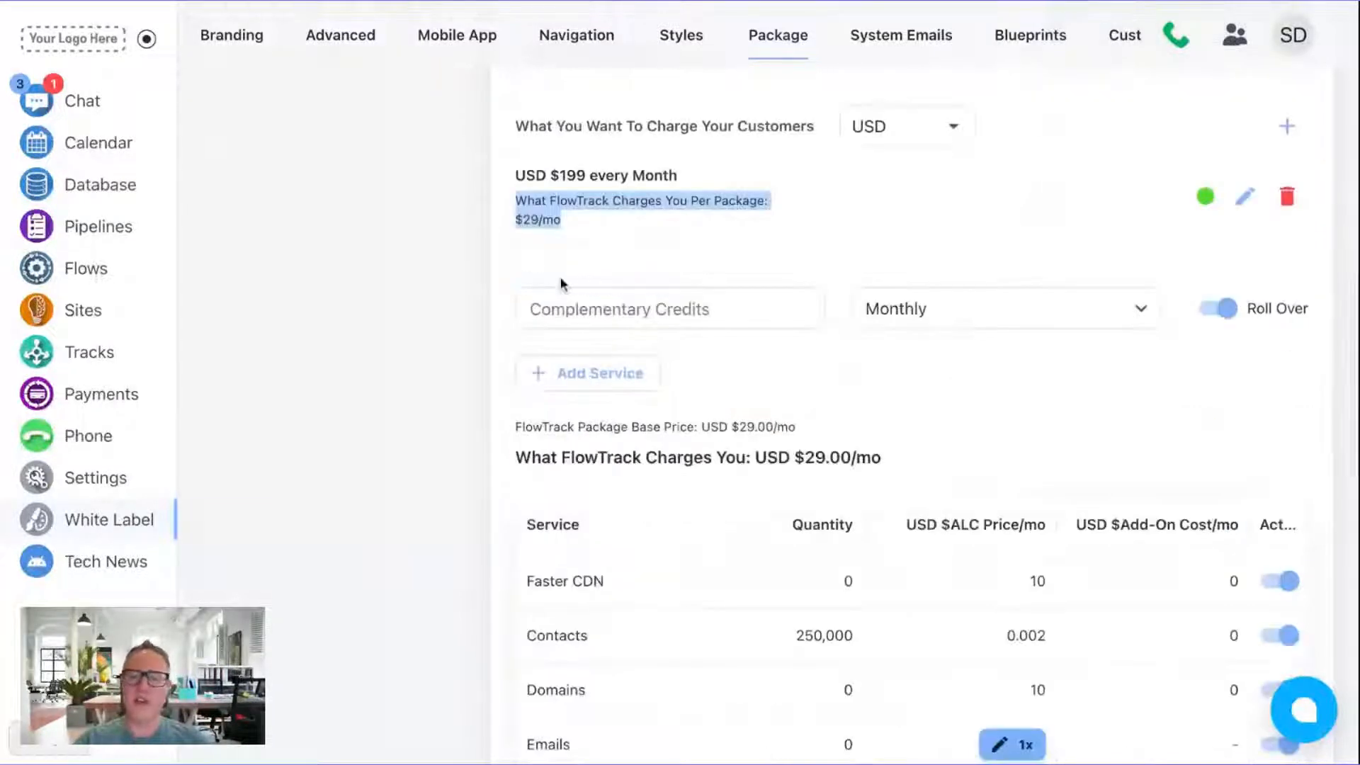
click(738, 297)
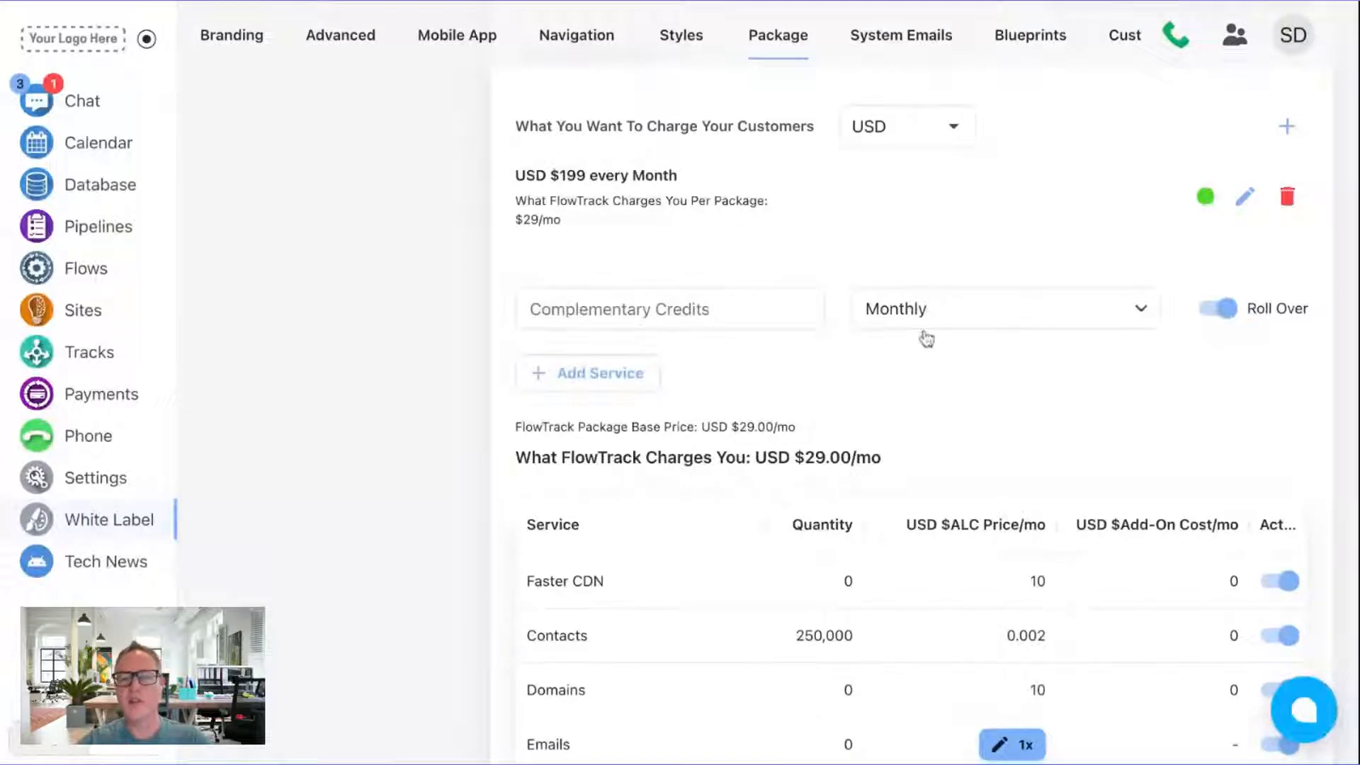
click(669, 292)
click(1086, 317)
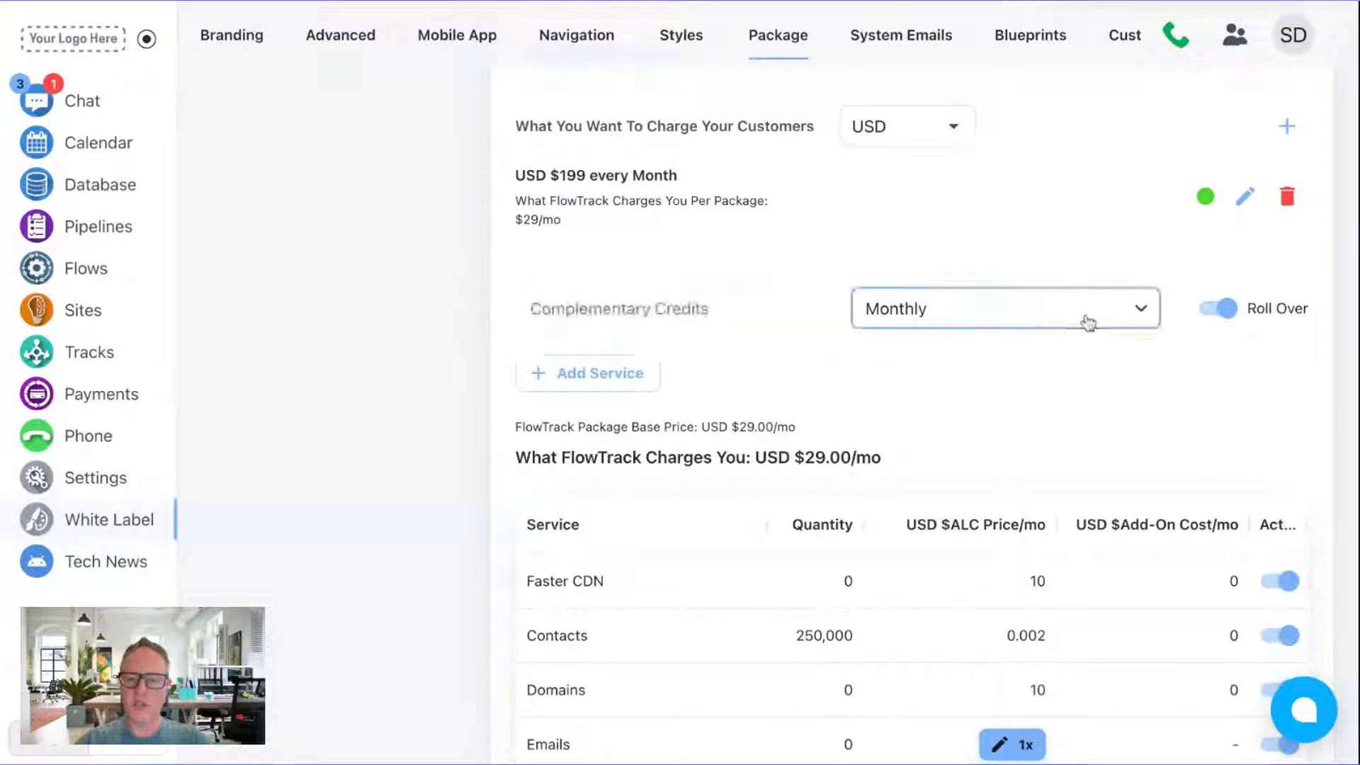
click(974, 315)
click(722, 306)
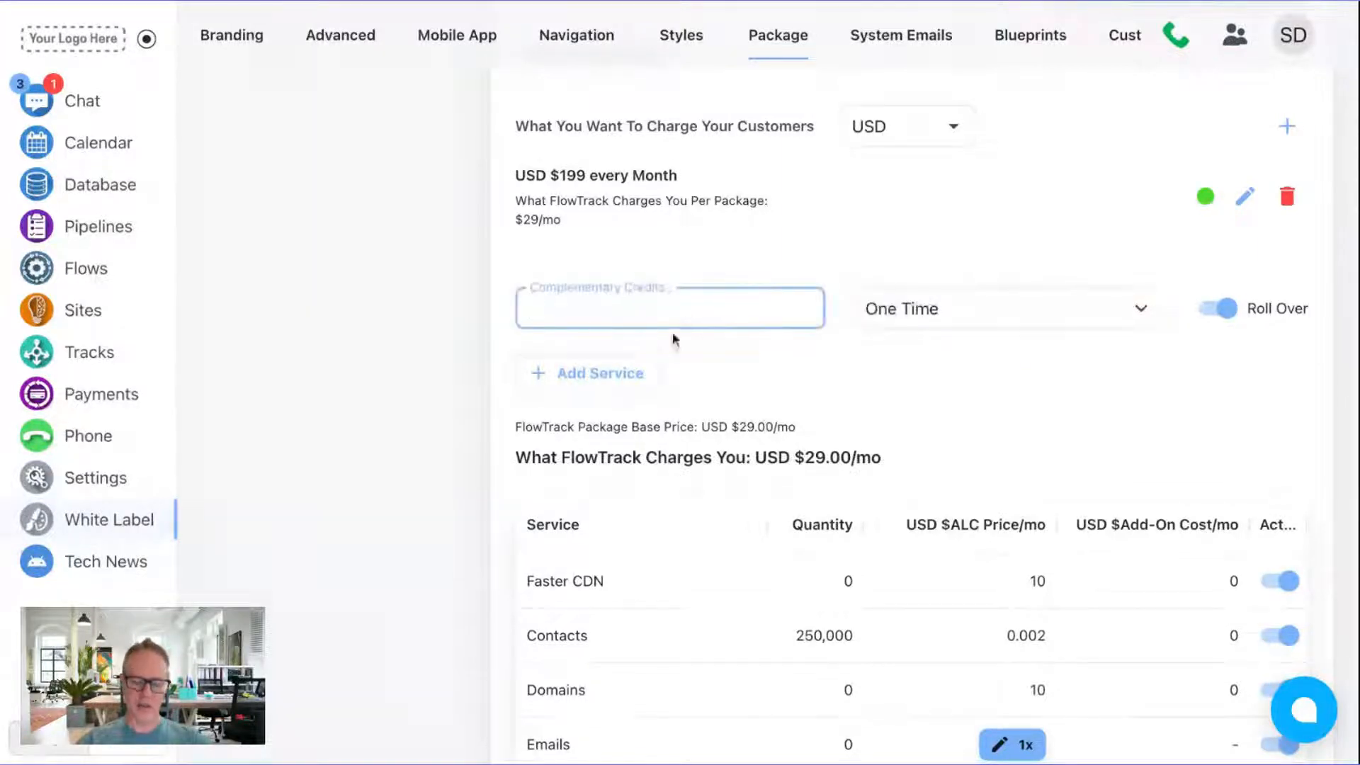
text(5)
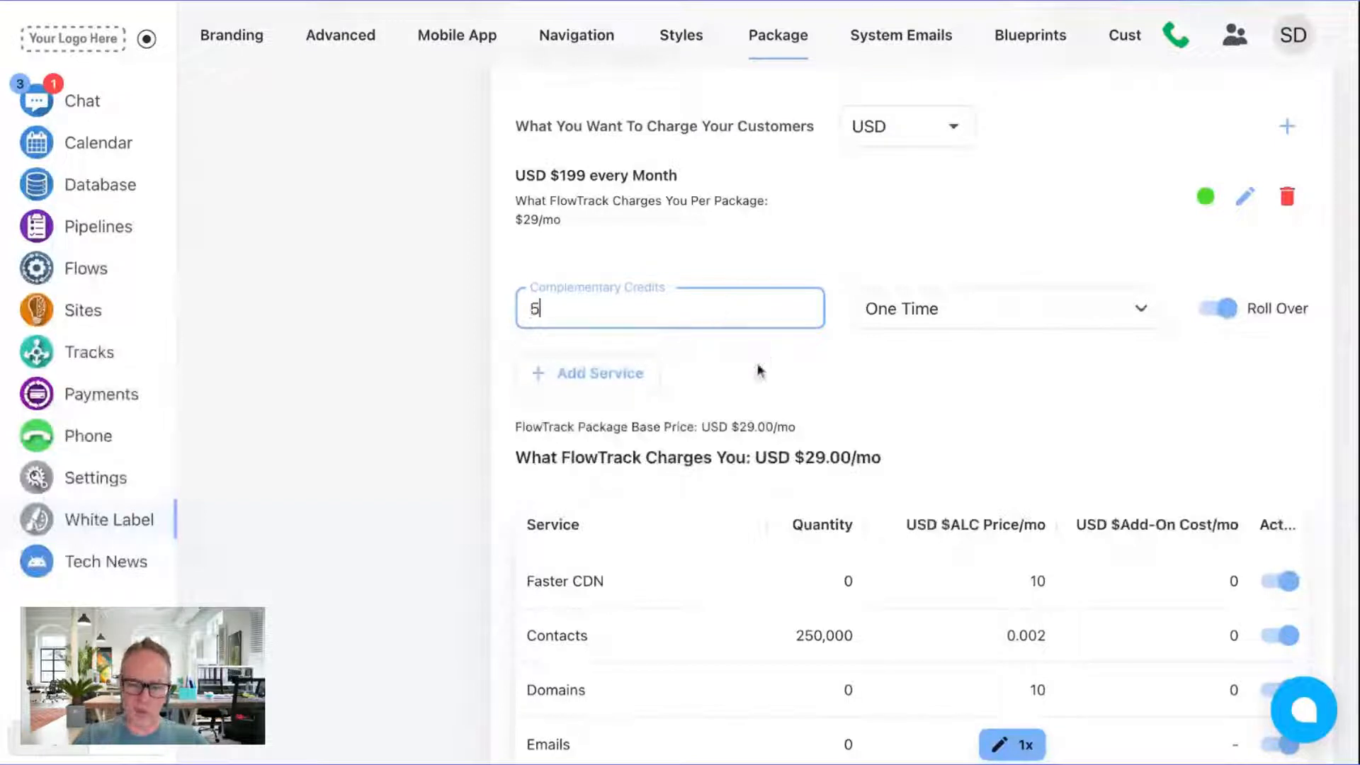
Step: Set the quantity of the Contacts service to 5000 in the package's service table
scroll(342, 407, down, 1)
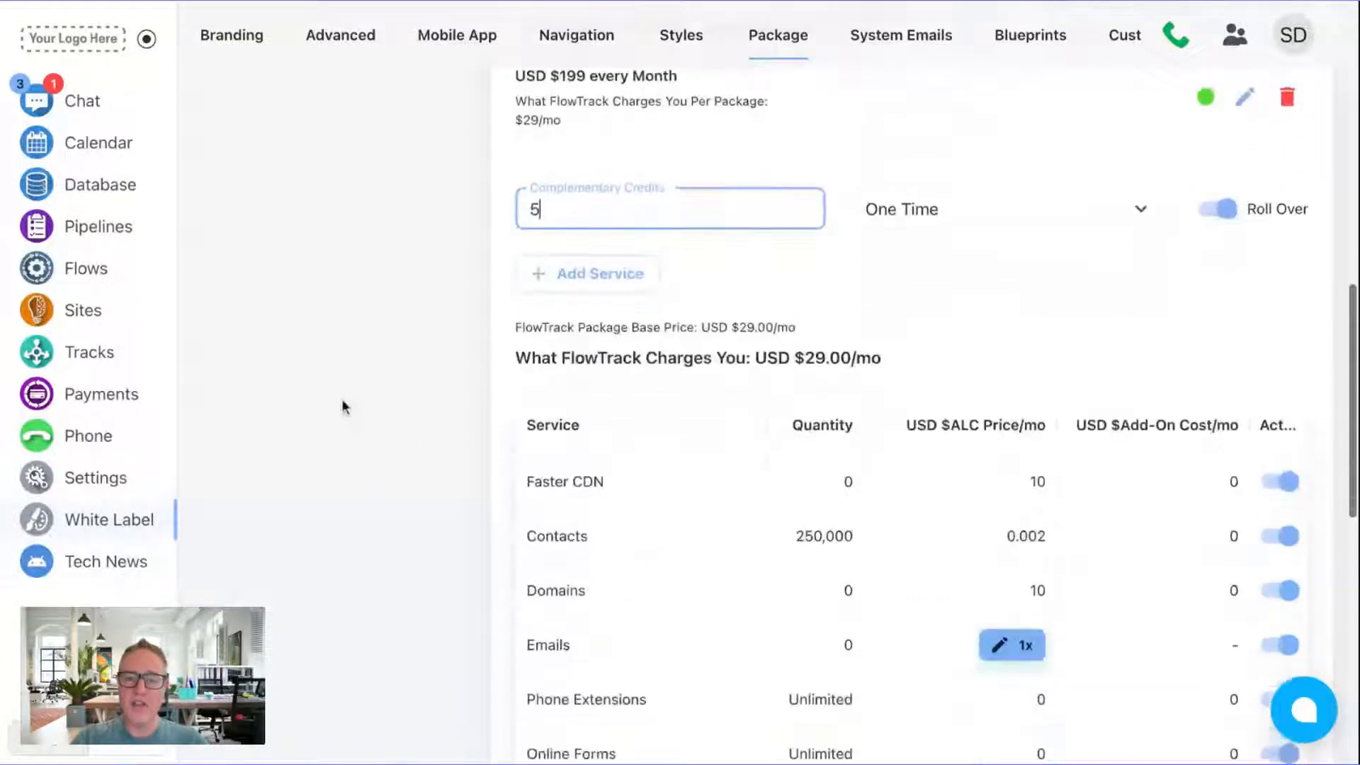
scroll(379, 380, down, 5)
scroll(609, 318, up, 1)
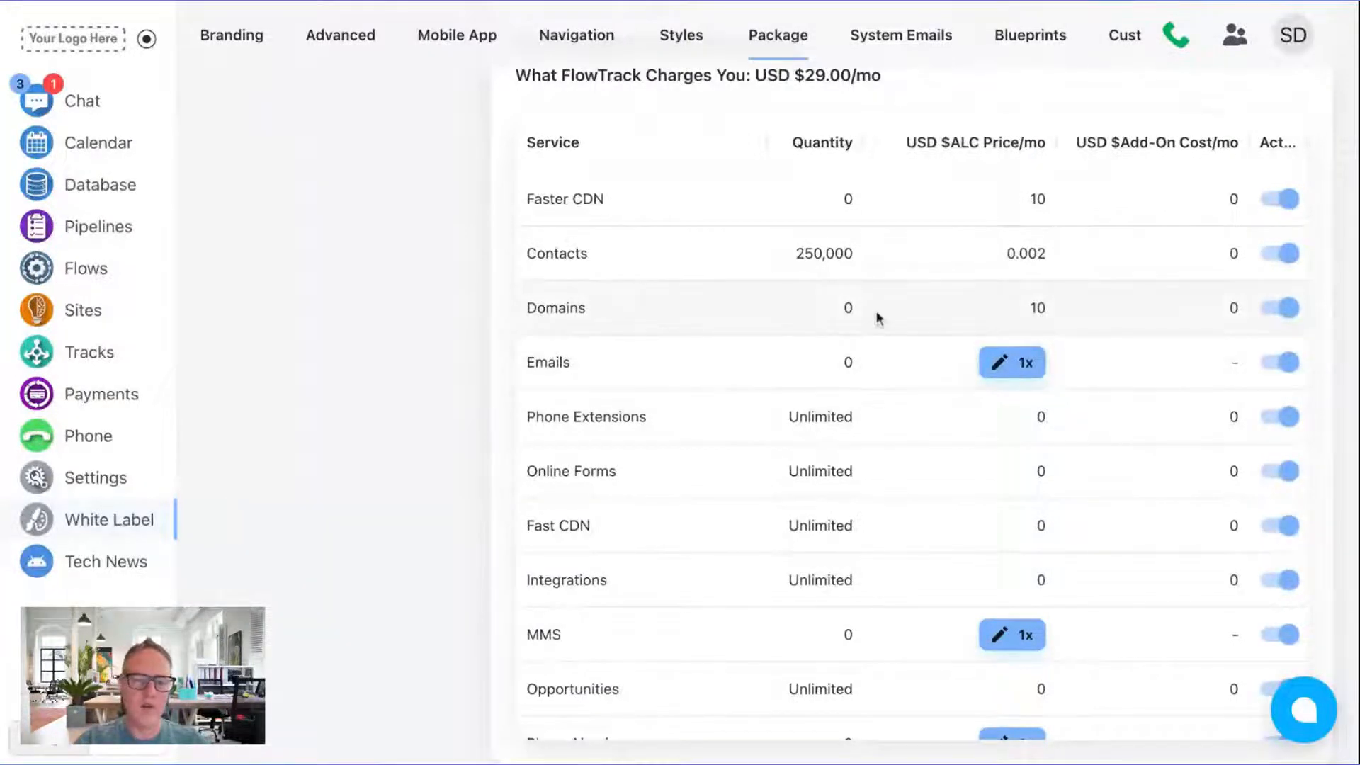
click(823, 248)
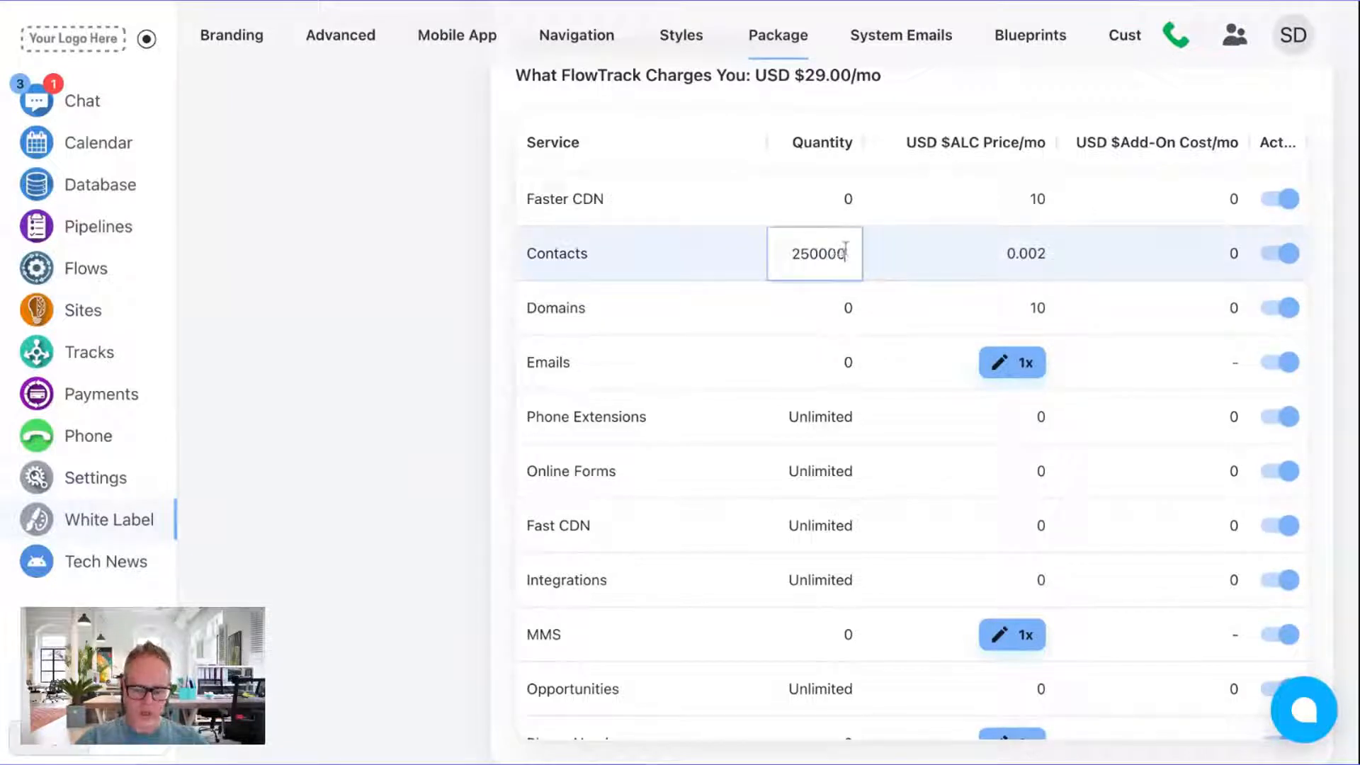
double_click(843, 252)
text(599)
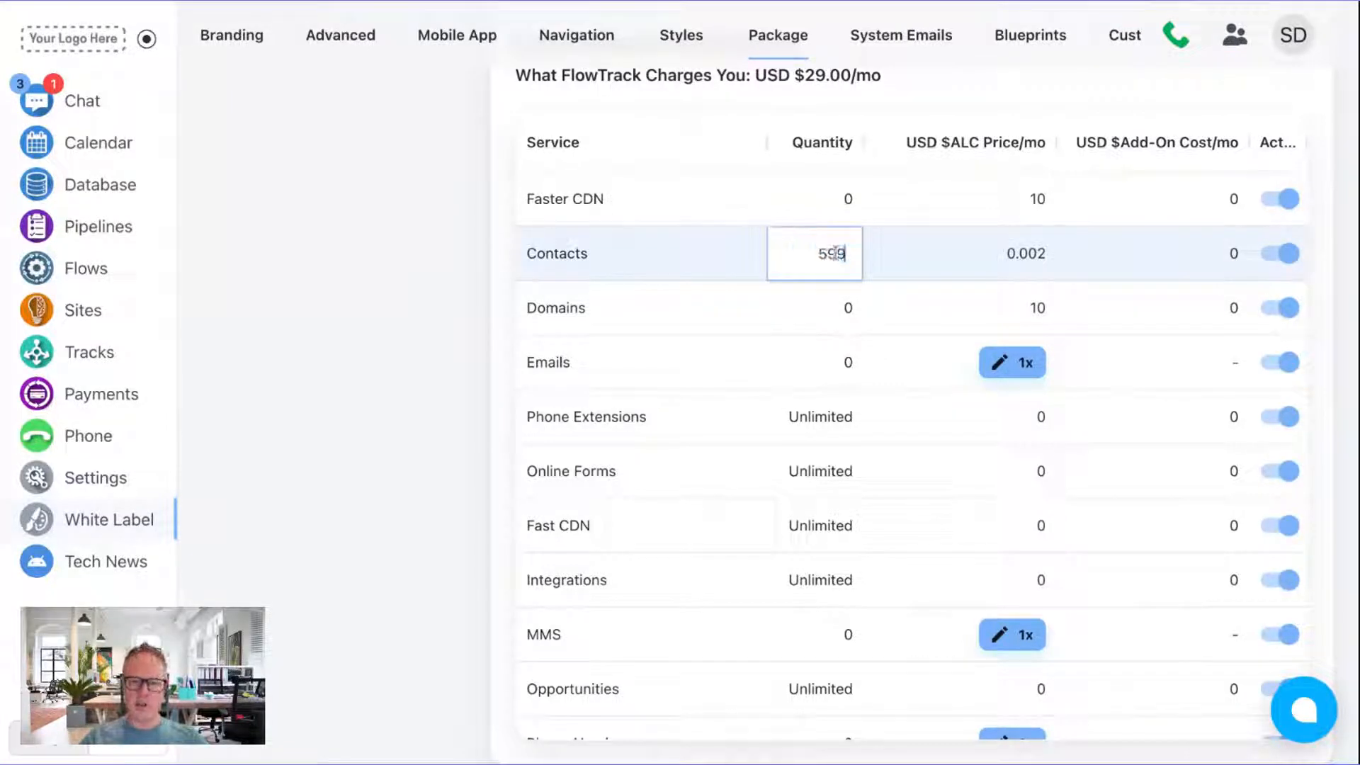
key(BackSpace)
key(BackSpace)
text(000)
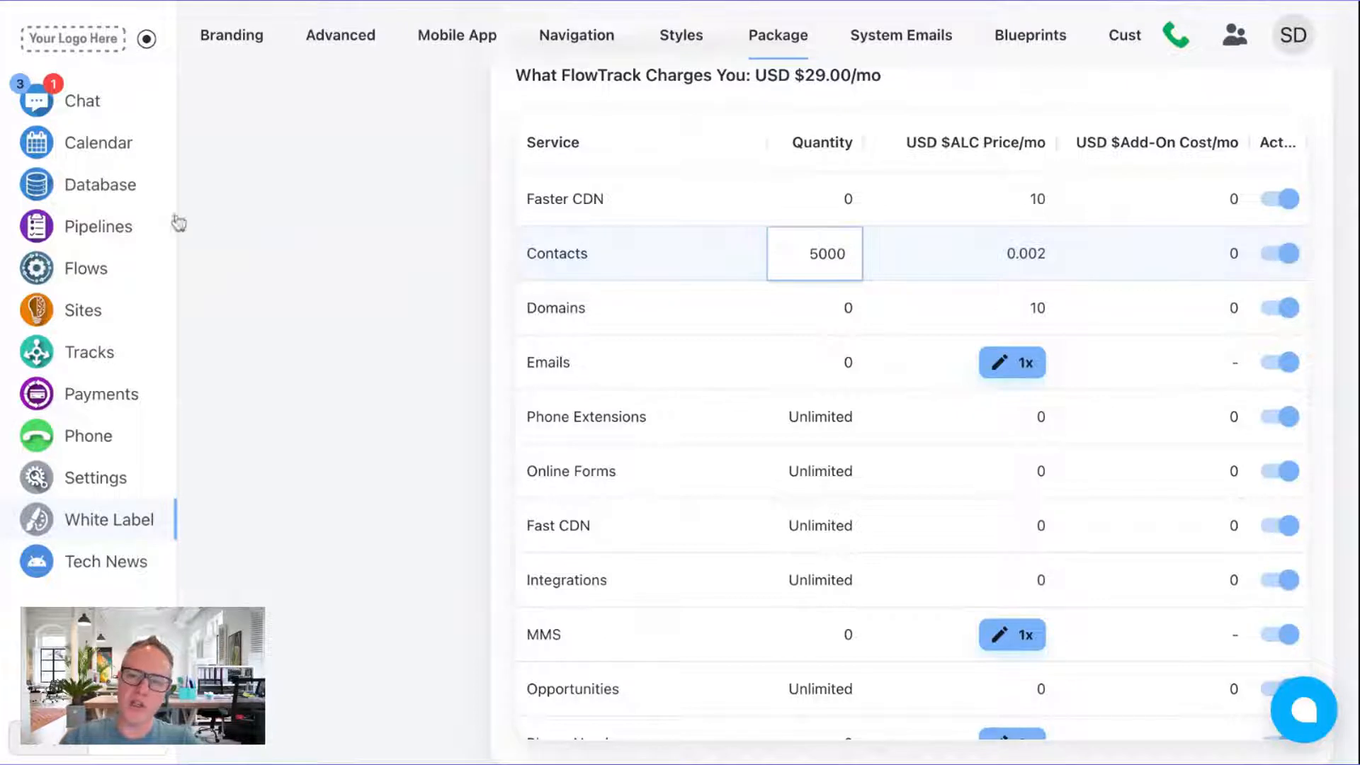
click(178, 223)
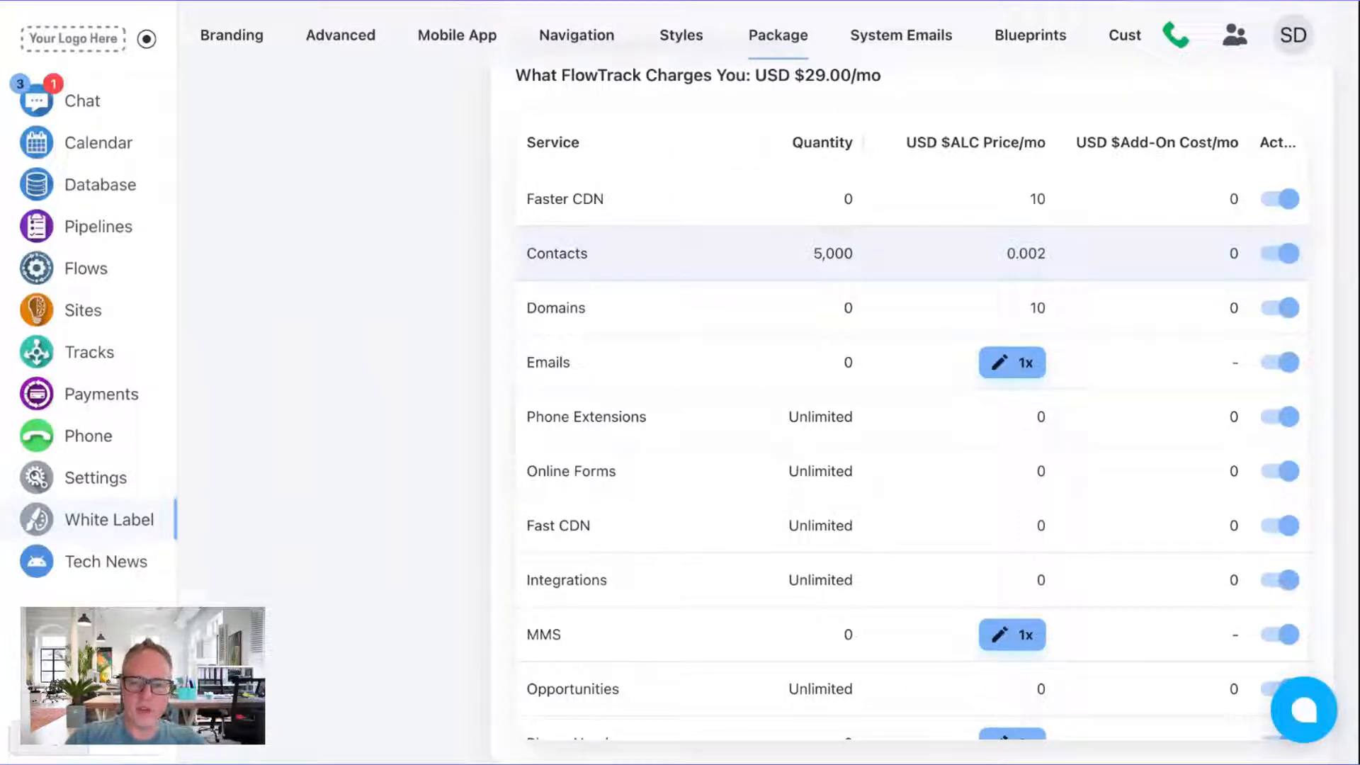
Step: Set the monthly ALC price of the Contacts service to 0.01 USD
click(832, 253)
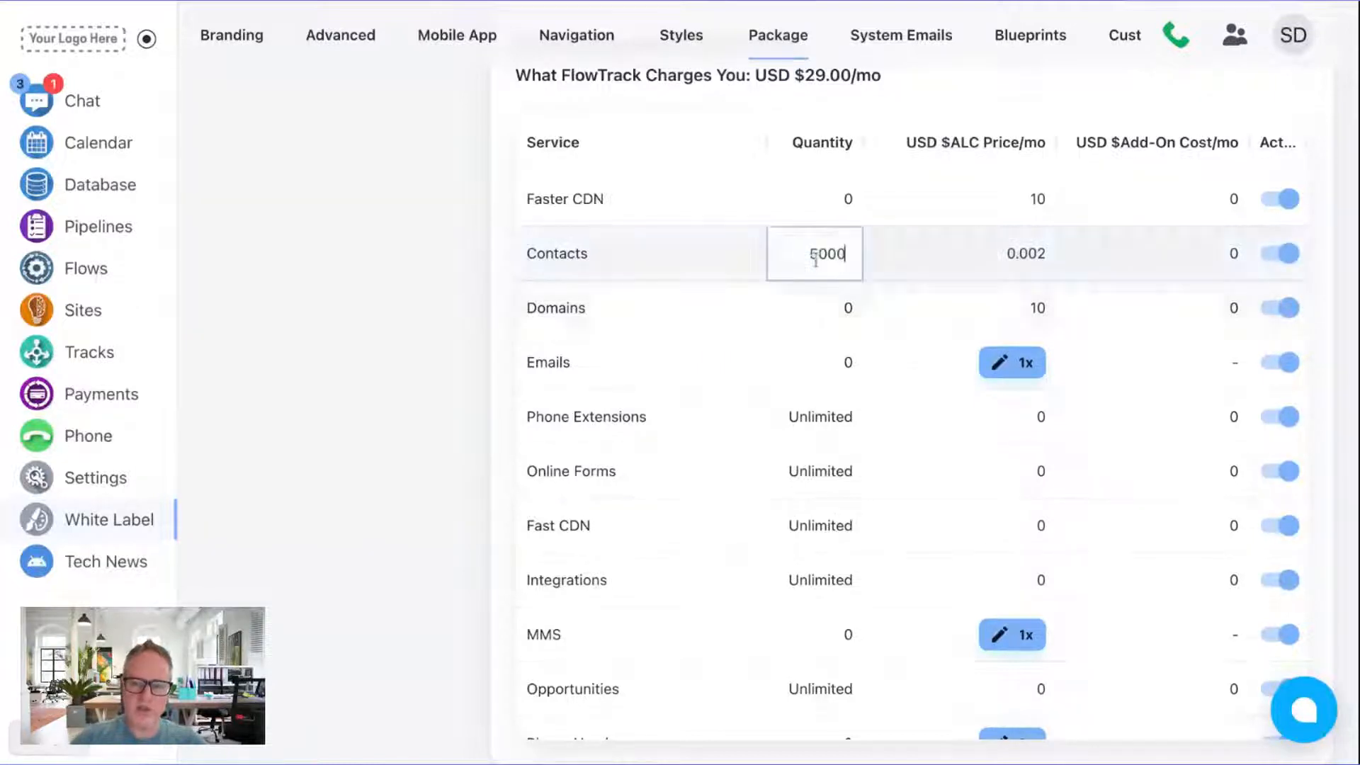
click(1036, 253)
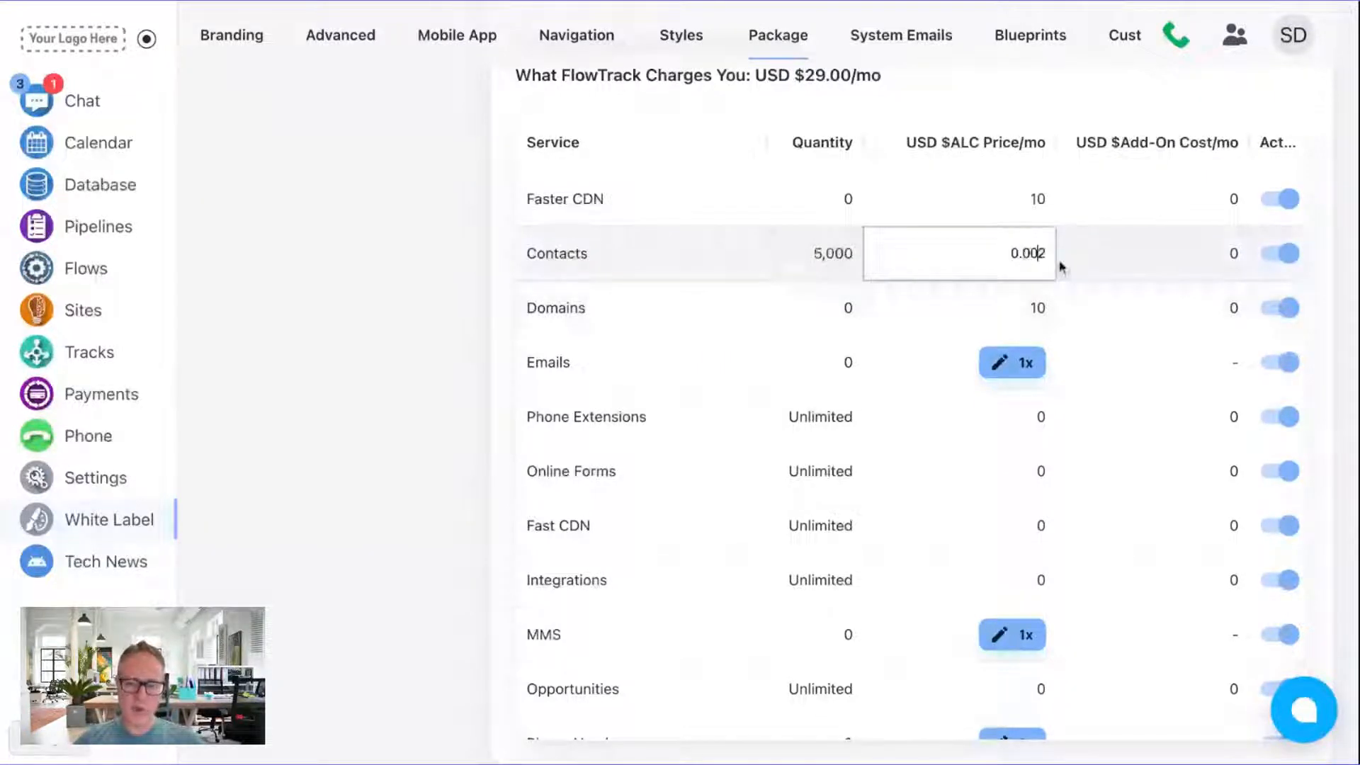
key(Right)
key(BackSpace)
key(BackSpace)
text(1)
key(Return)
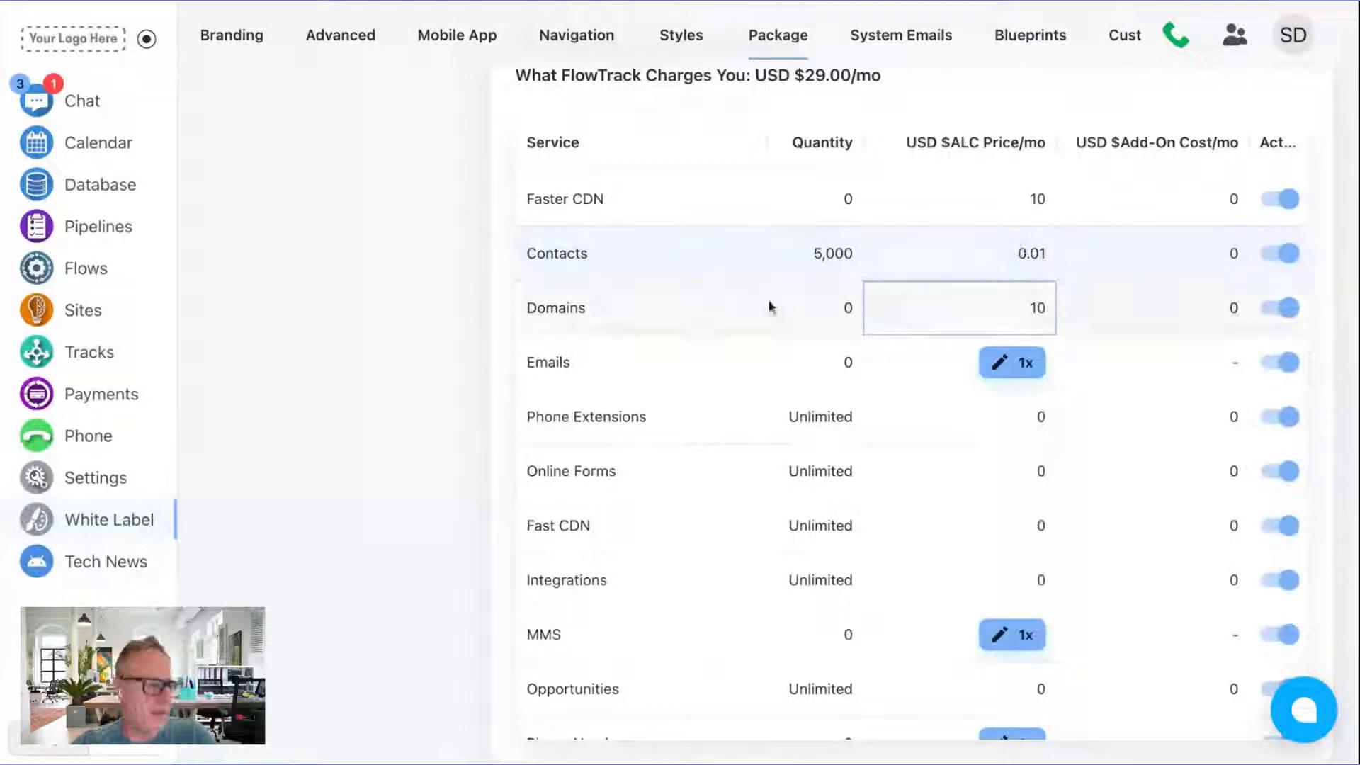
Step: Set the Domains quantity to 2 and check its monthly ALC price
click(807, 309)
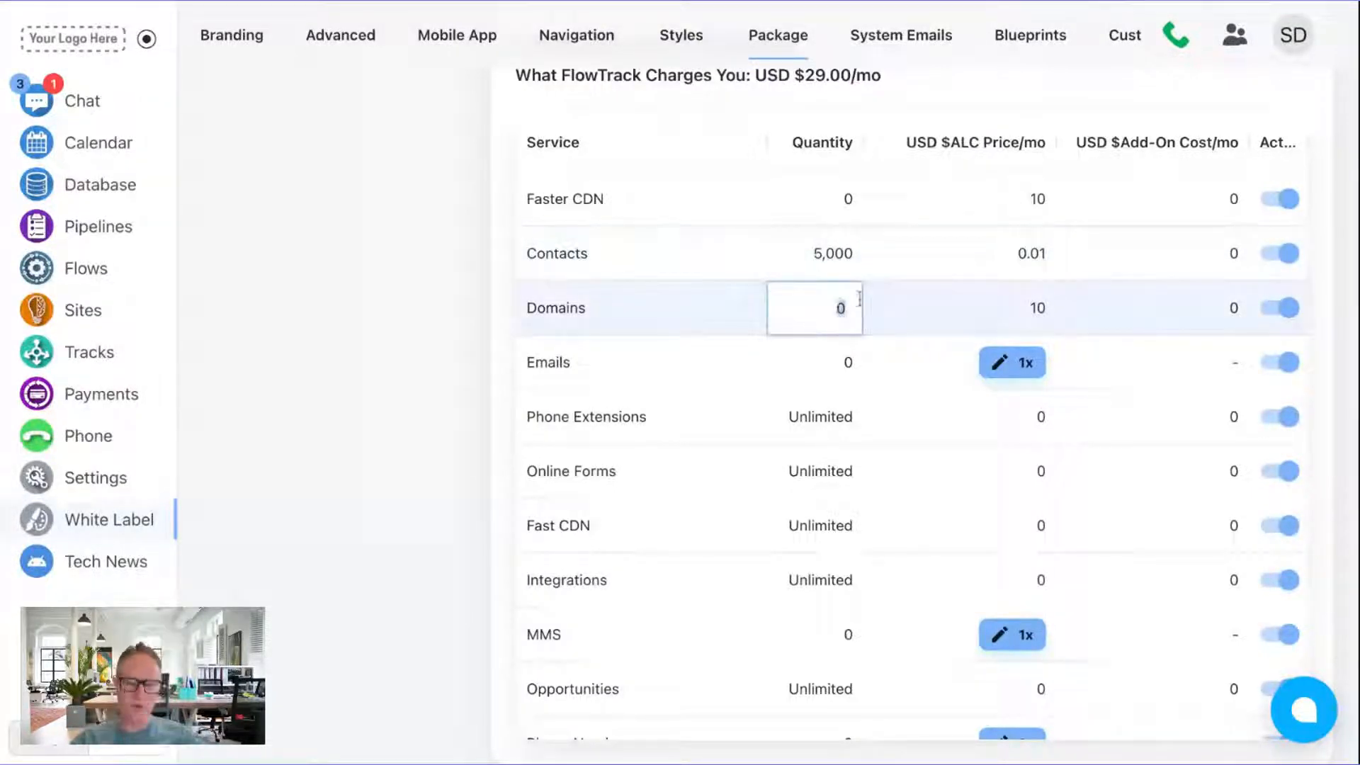
text(2)
click(932, 303)
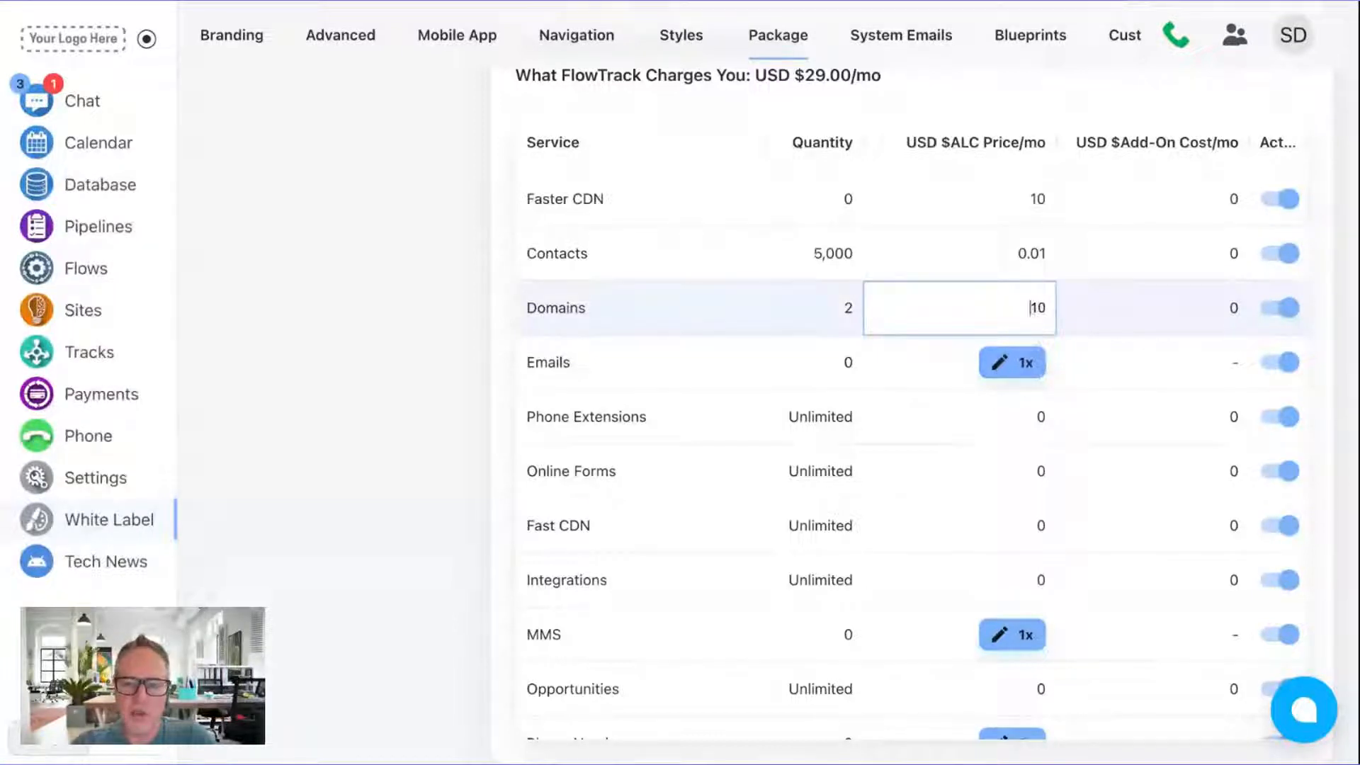
drag(1030, 308, 1038, 309)
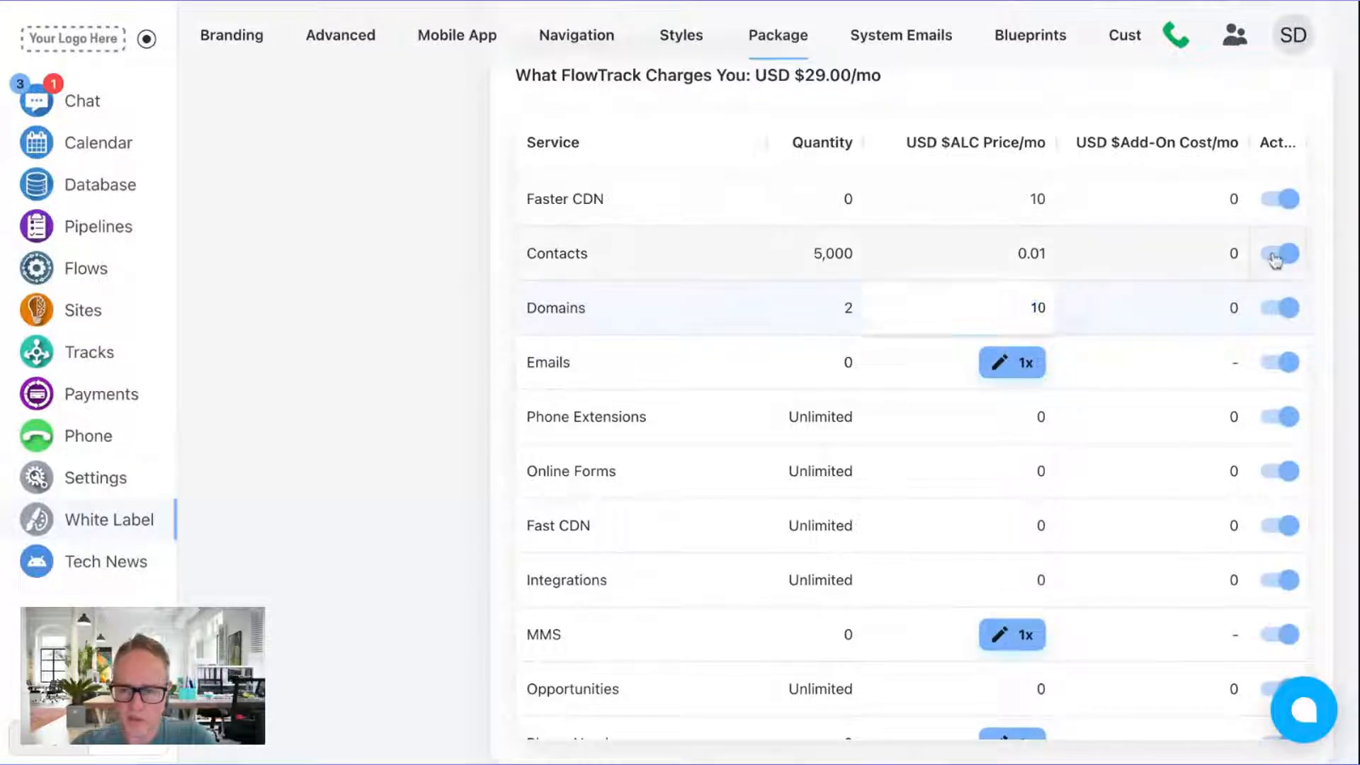
click(1268, 284)
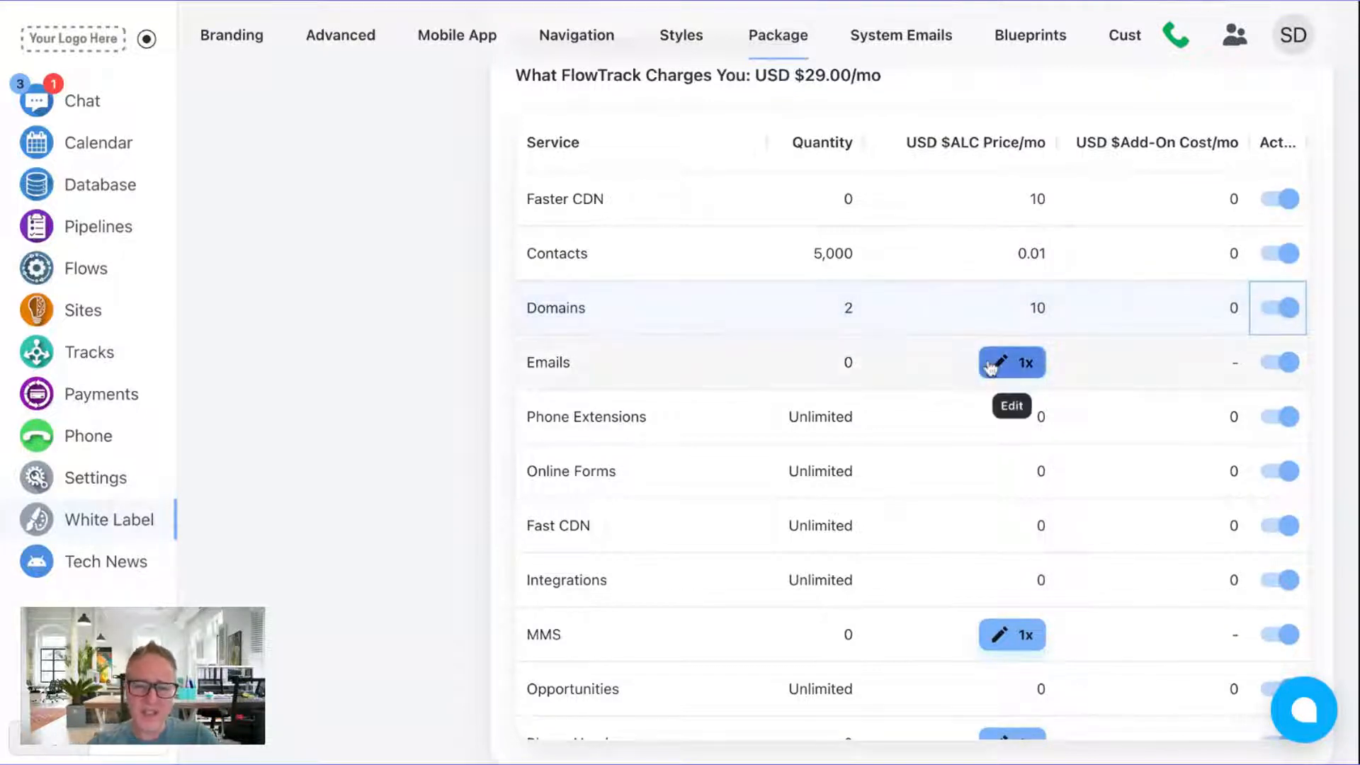
Step: Set the quantity of the Emails service to 1000
scroll(916, 367, down, 1)
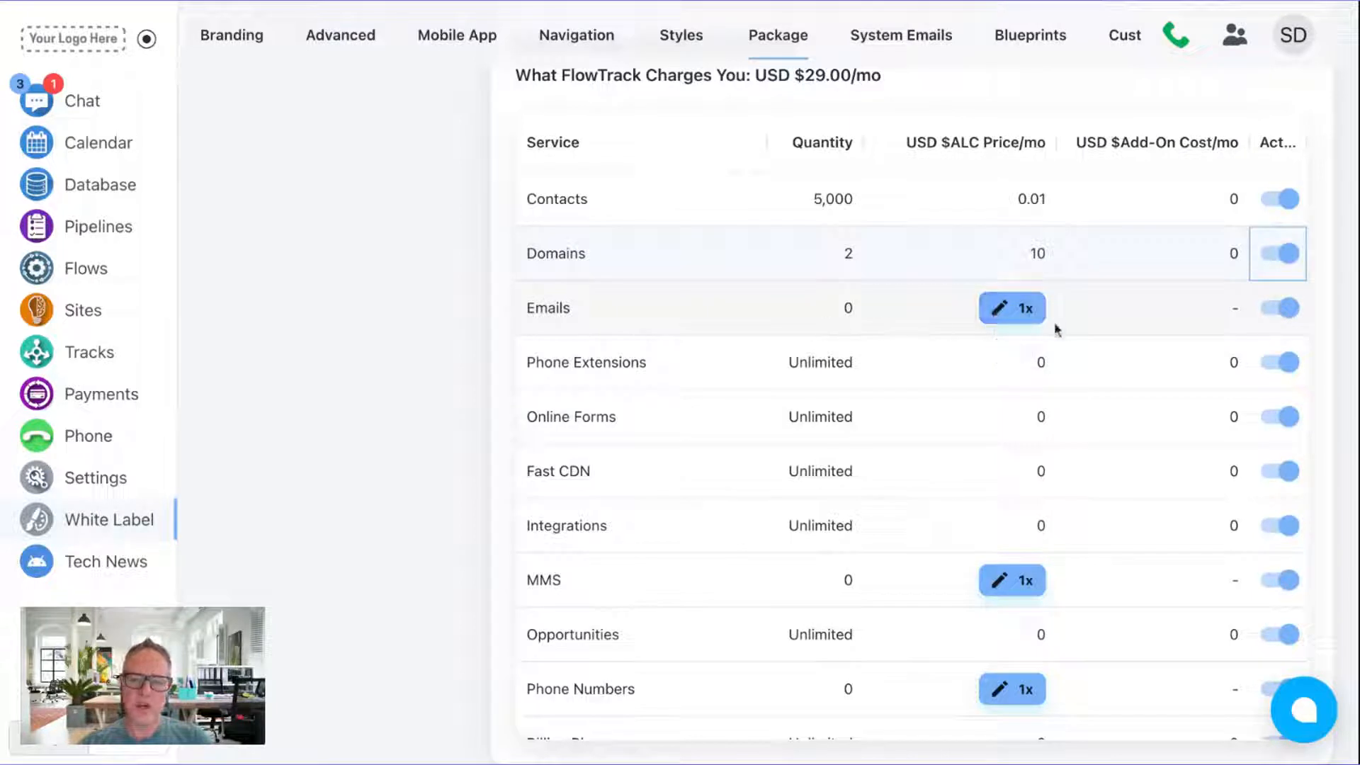
click(830, 318)
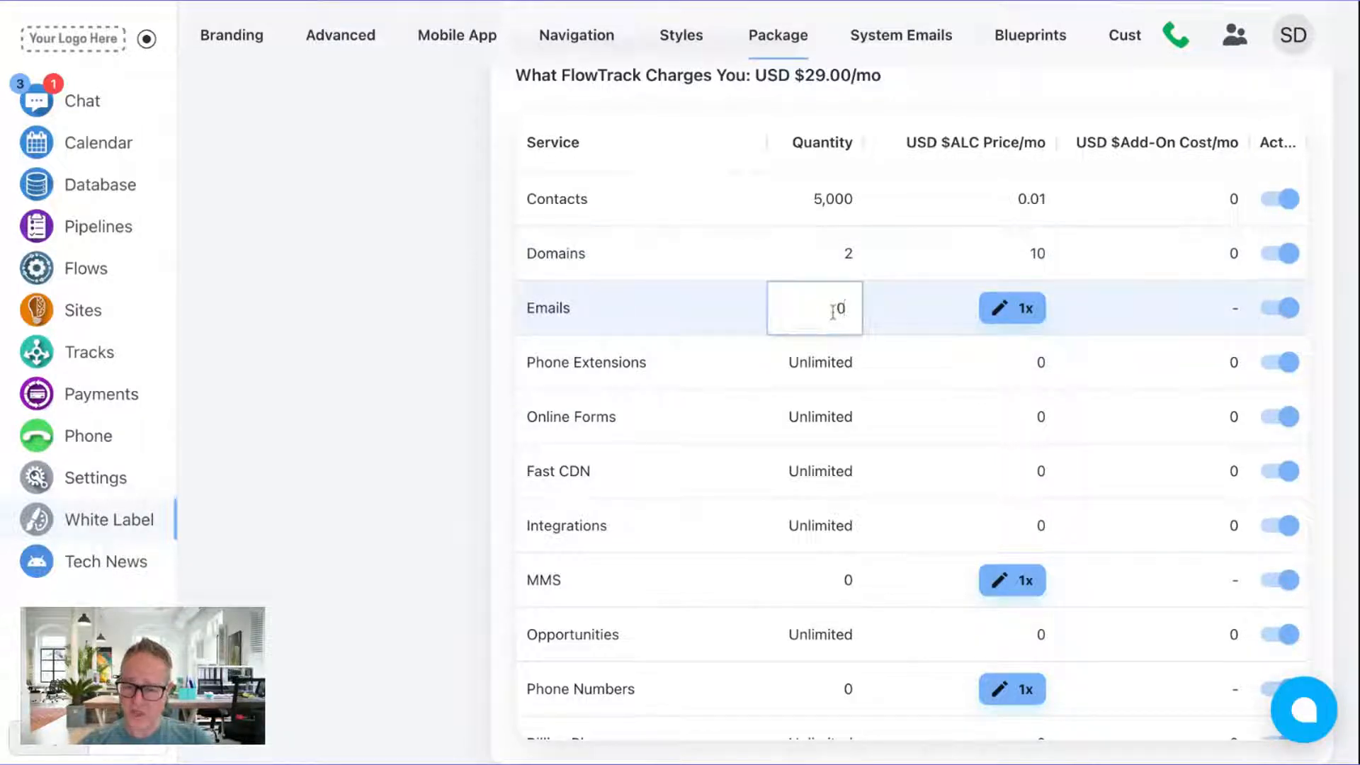
text(1000)
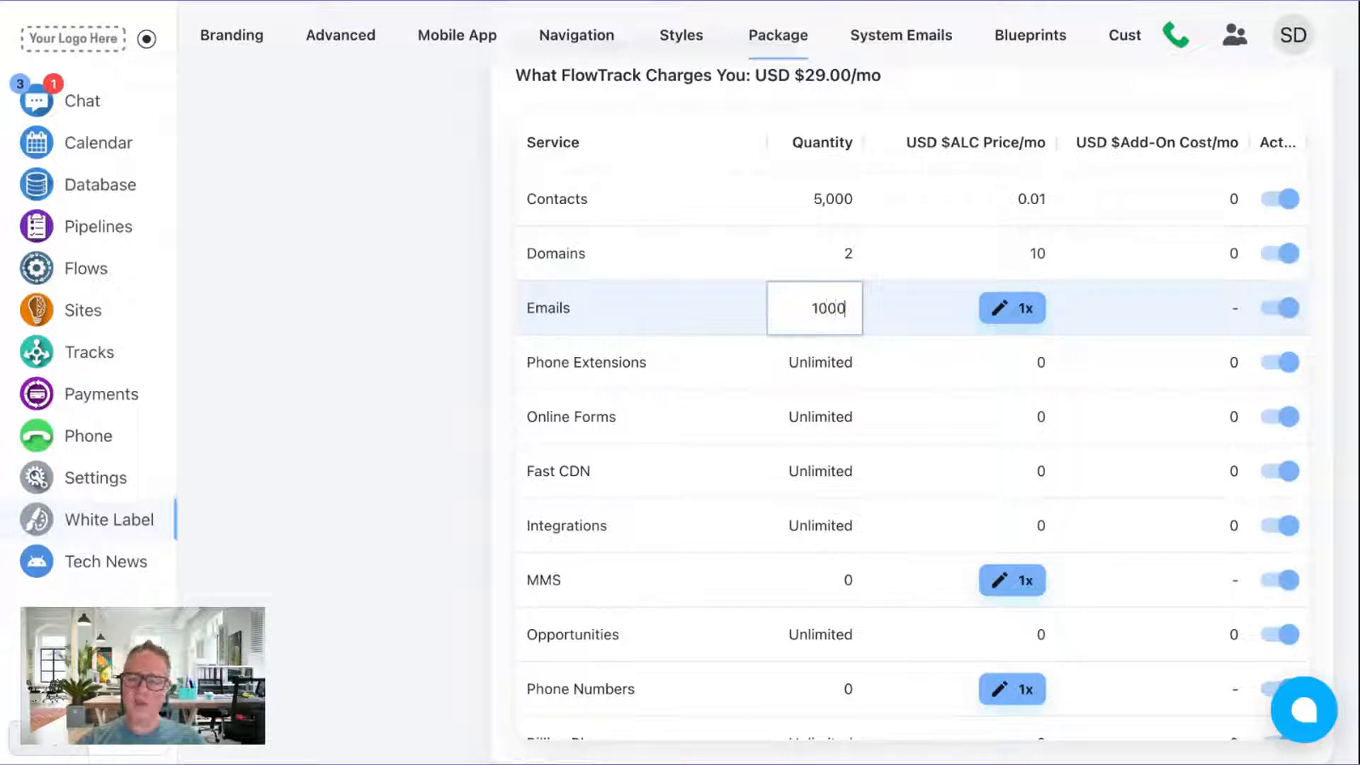
key(Return)
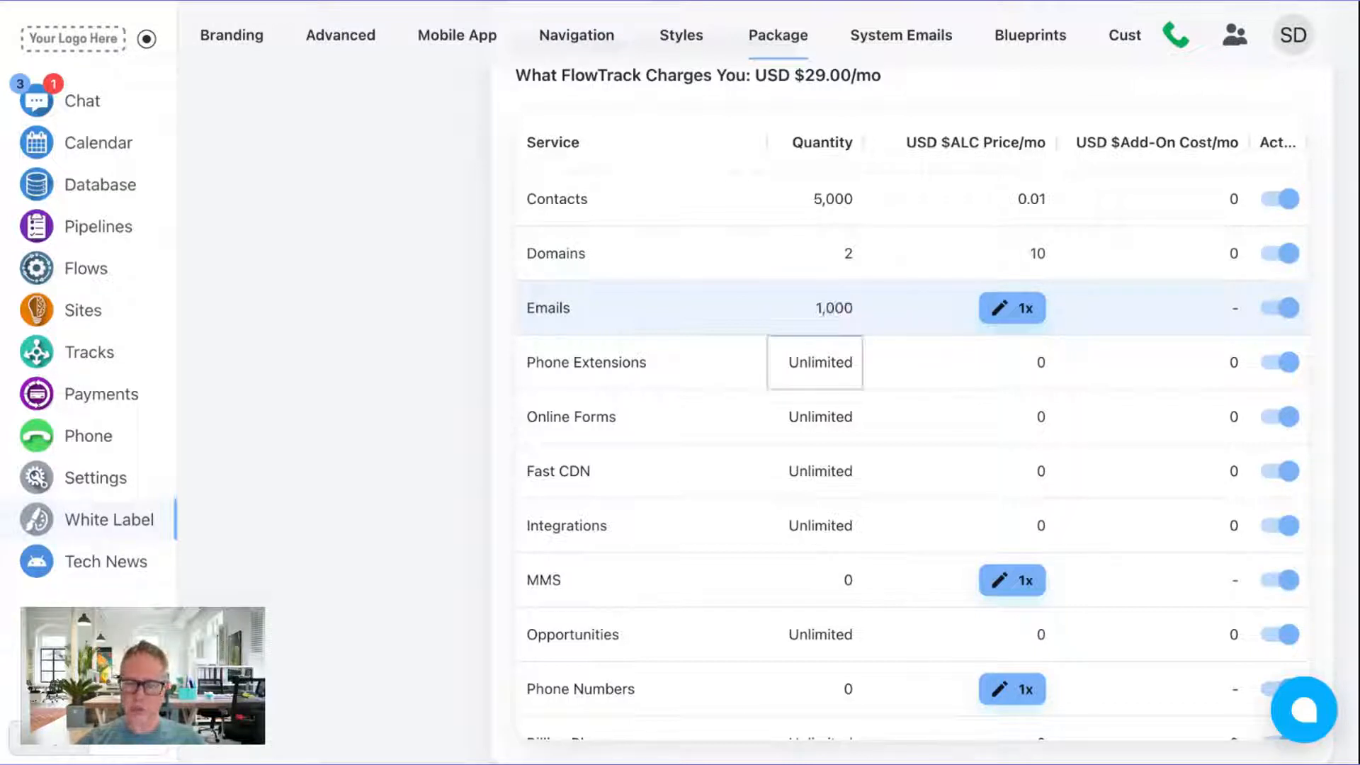
Step: Compare the email cost with what the customer pays, and apply a 1.5x markup to the Emails service
click(1020, 312)
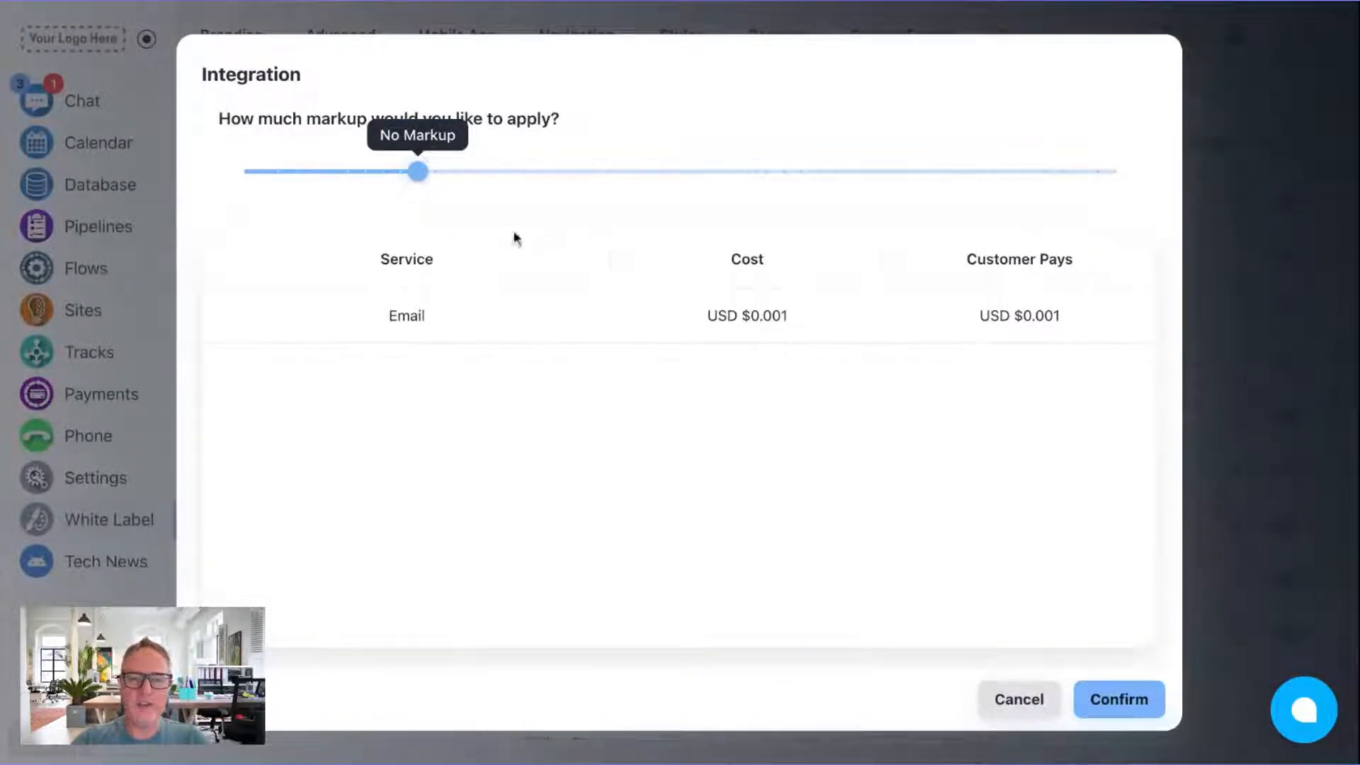
drag(716, 317, 817, 331)
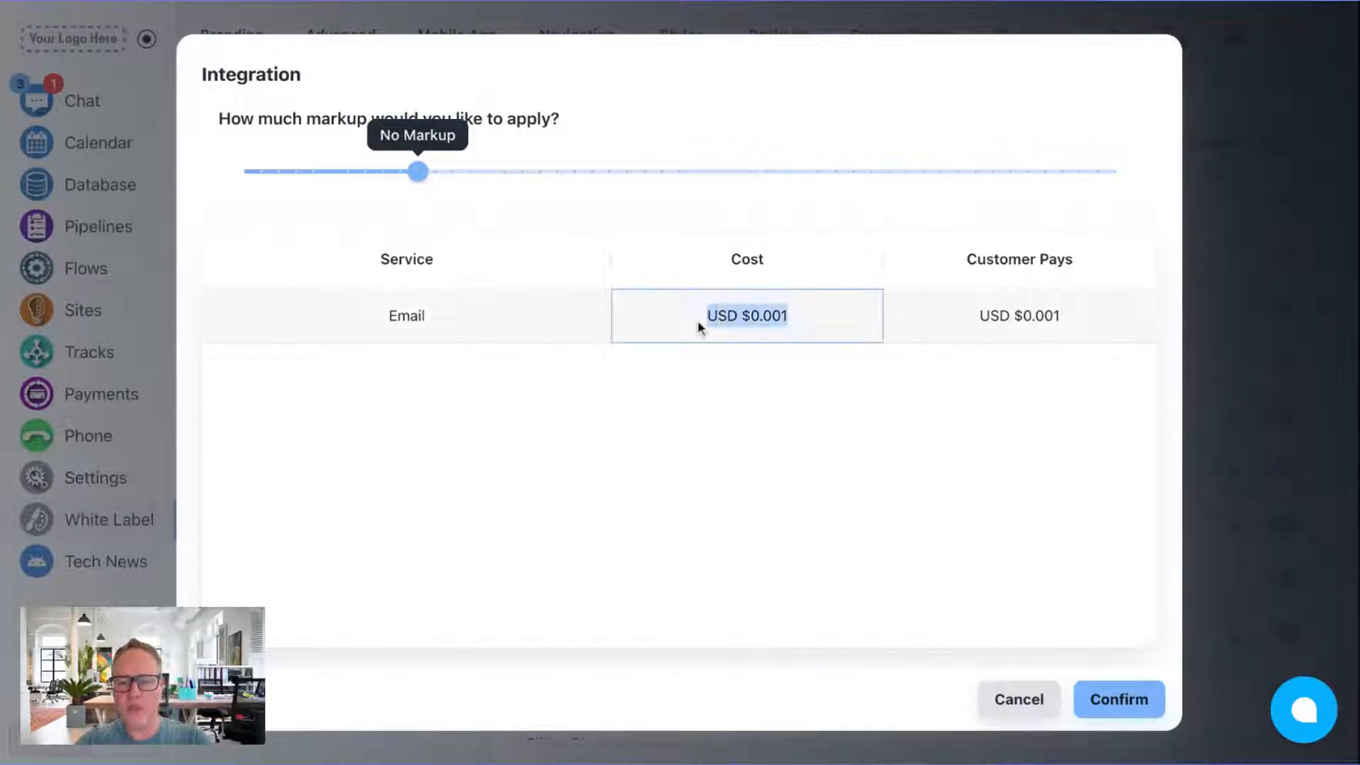
drag(955, 310, 1035, 323)
click(712, 237)
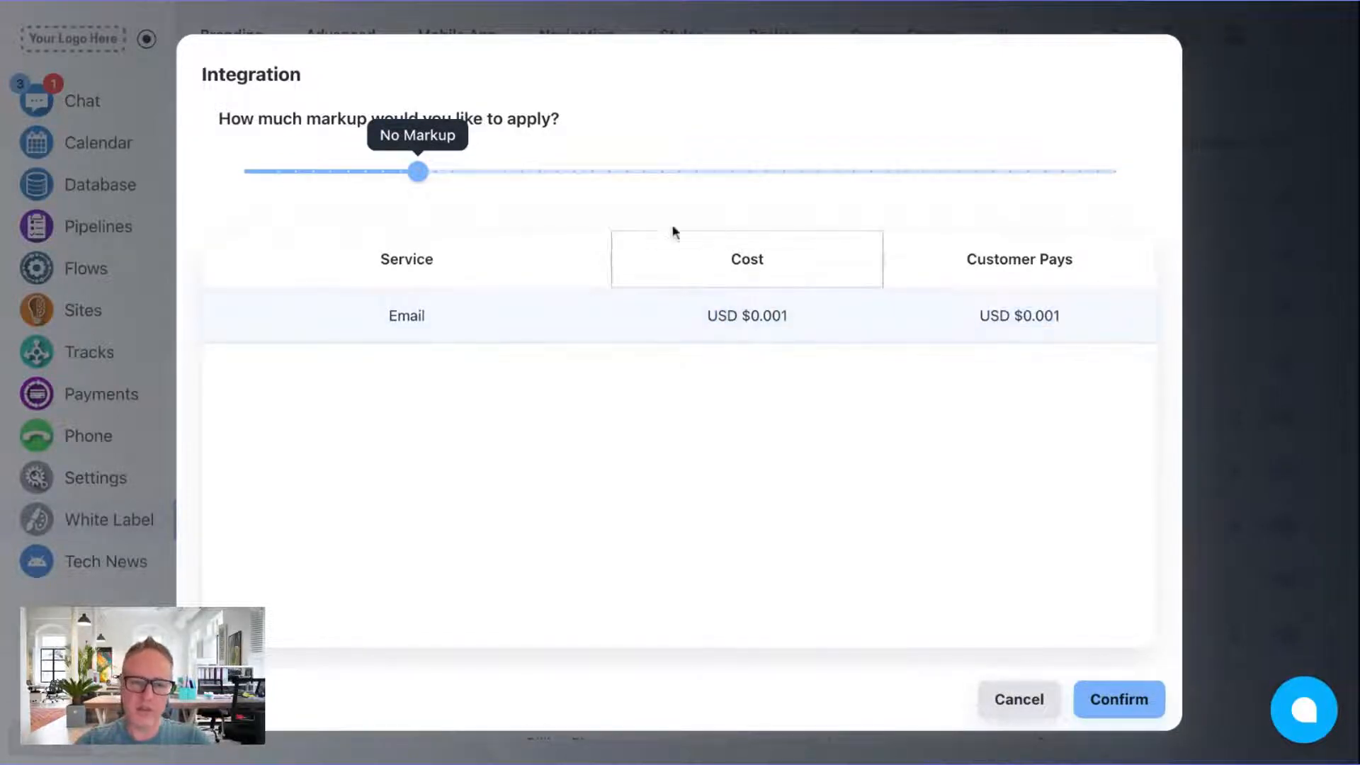
drag(418, 173, 504, 172)
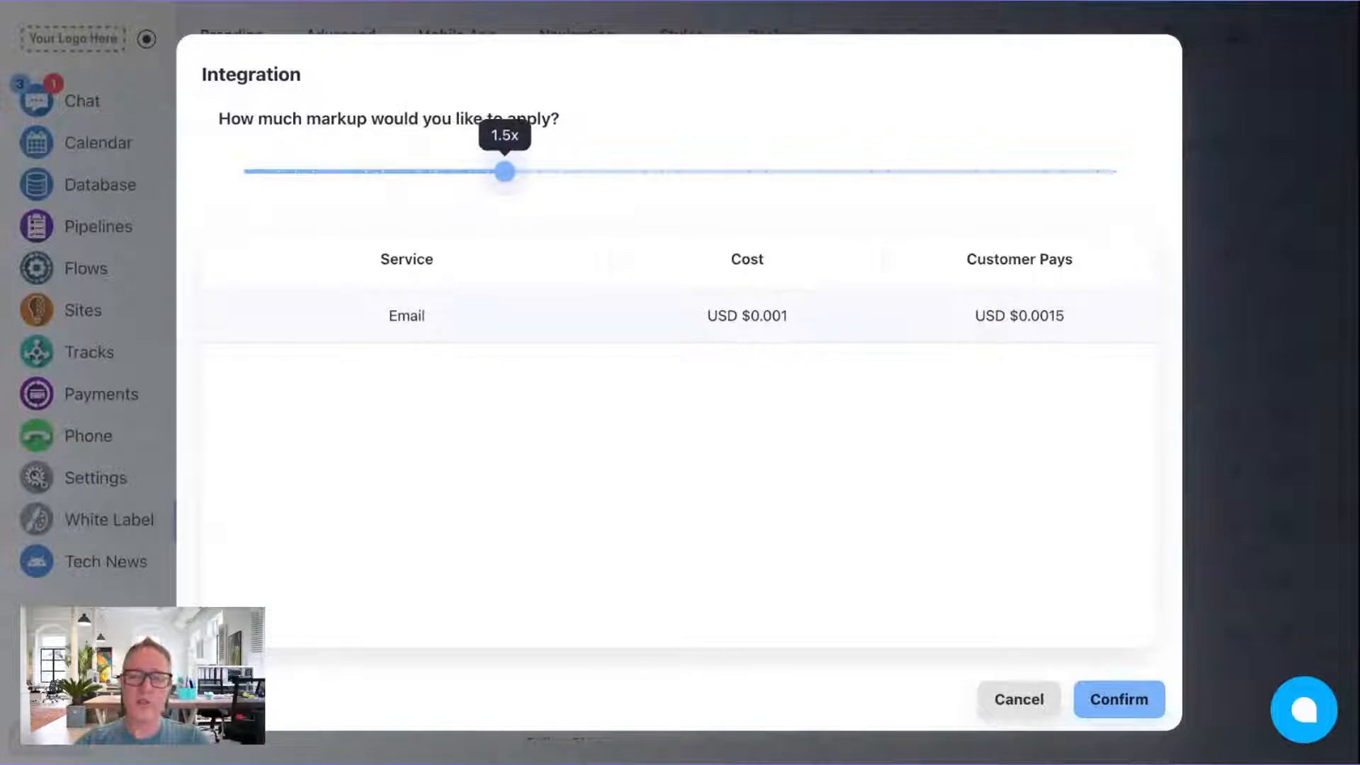
click(1122, 699)
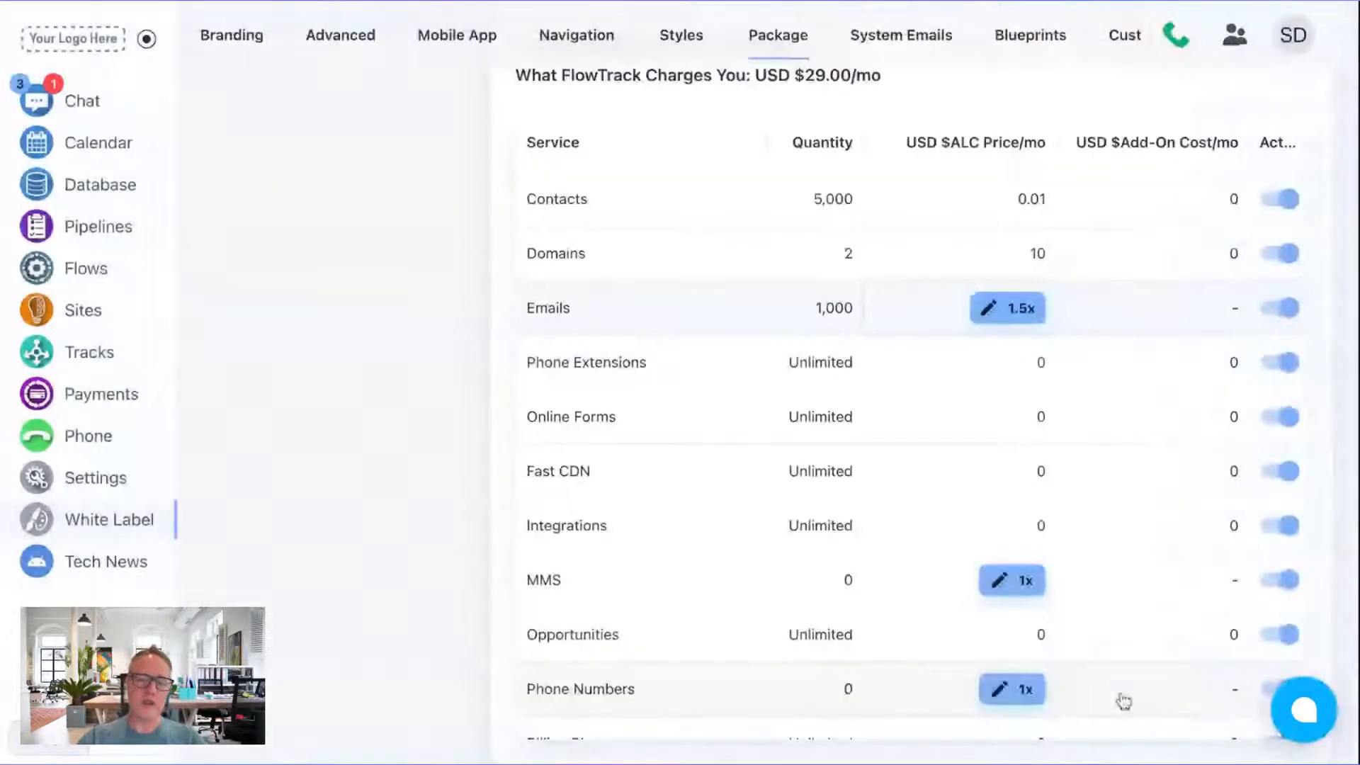
Step: Apply a 1.5x markup to the Phone Numbers service, checking its per-minute cost by state
scroll(966, 392, down, 2)
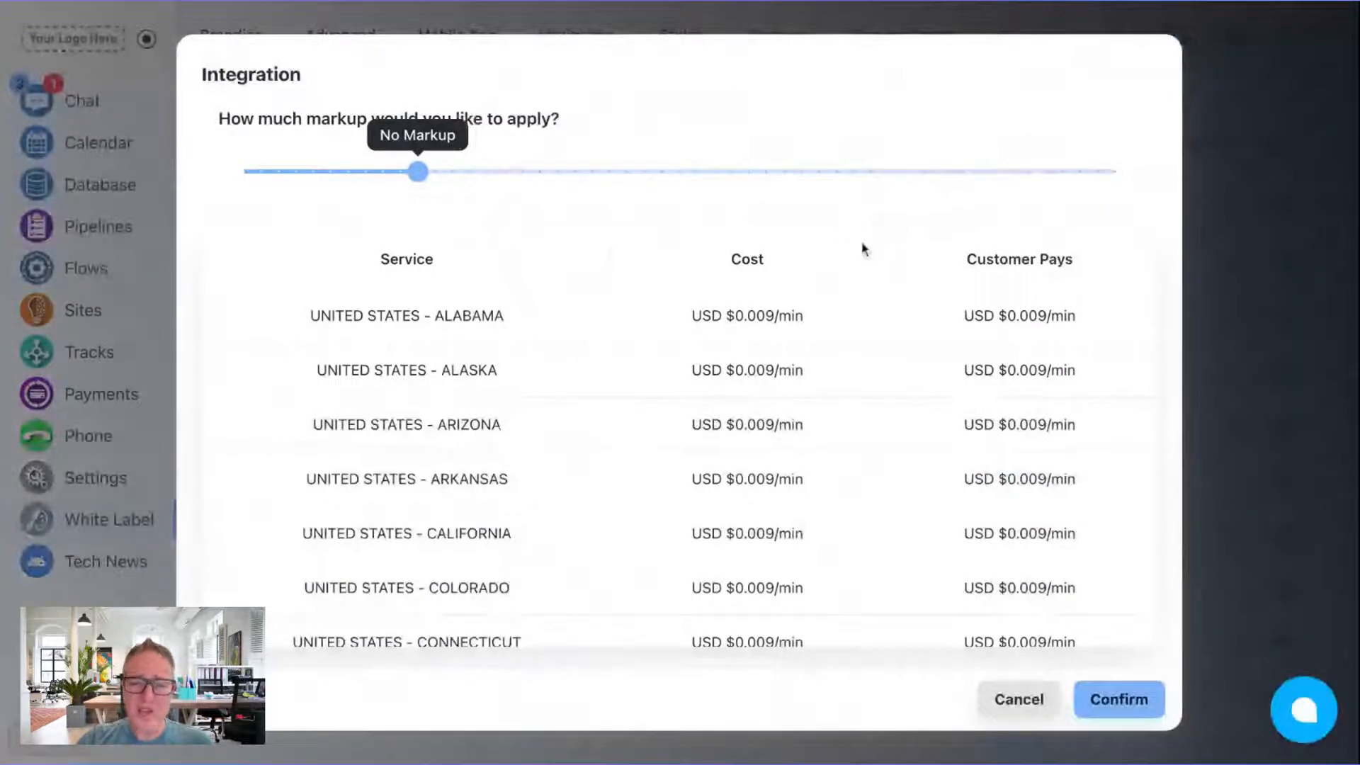
double_click(723, 318)
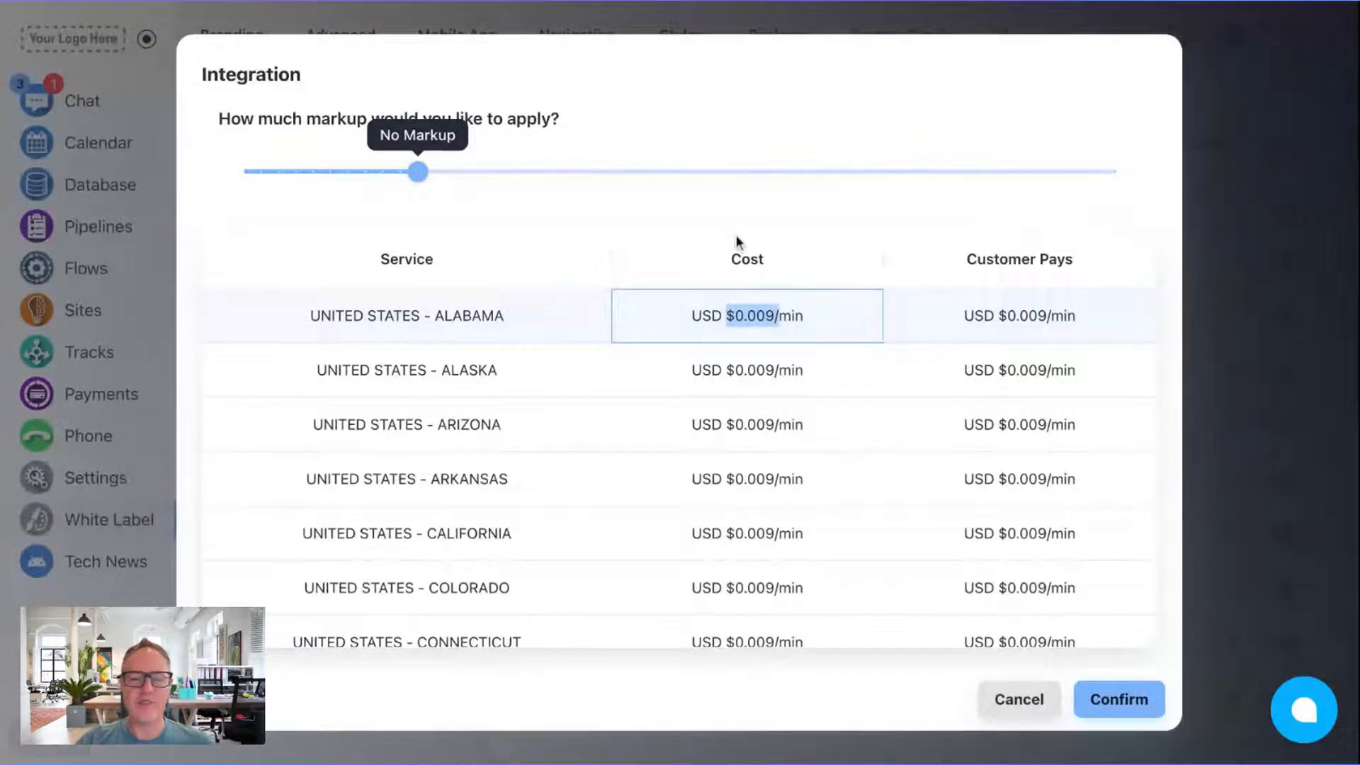
drag(418, 171, 504, 171)
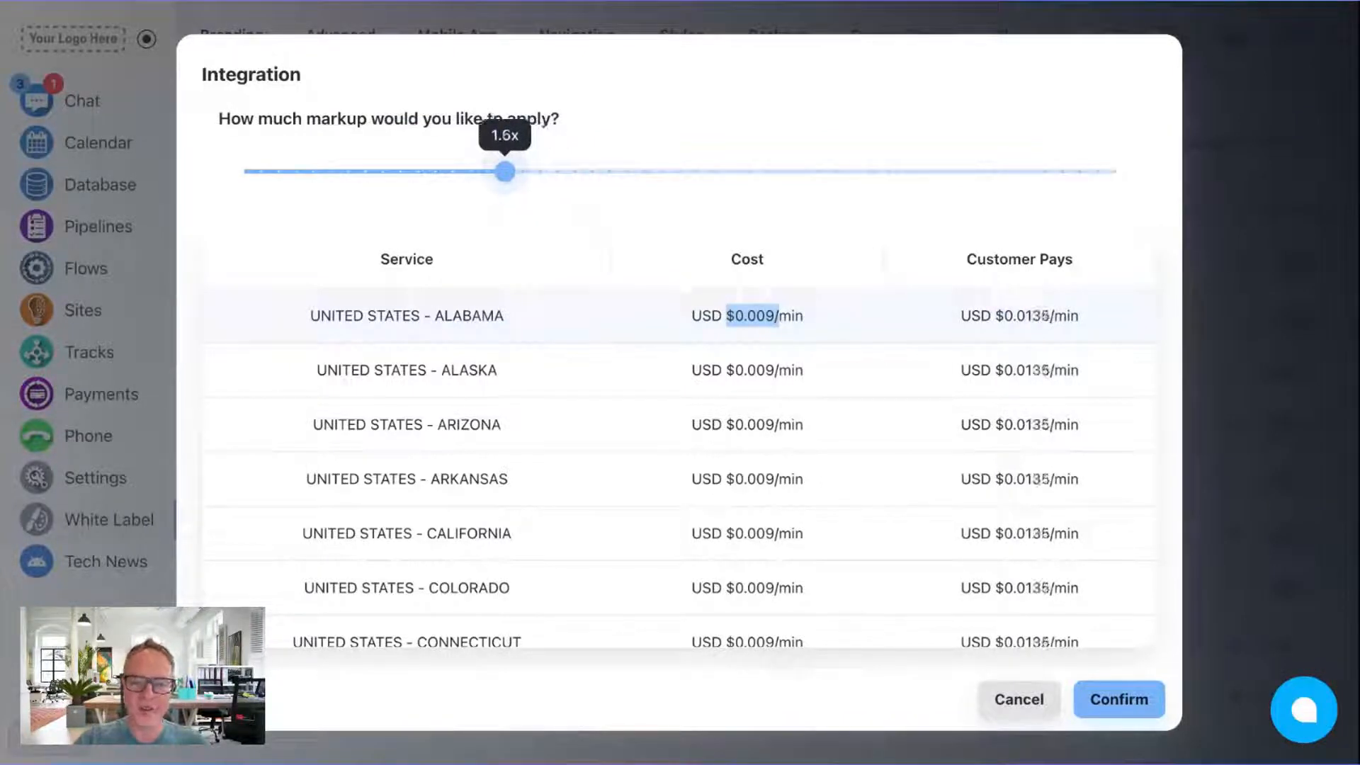
click(1099, 699)
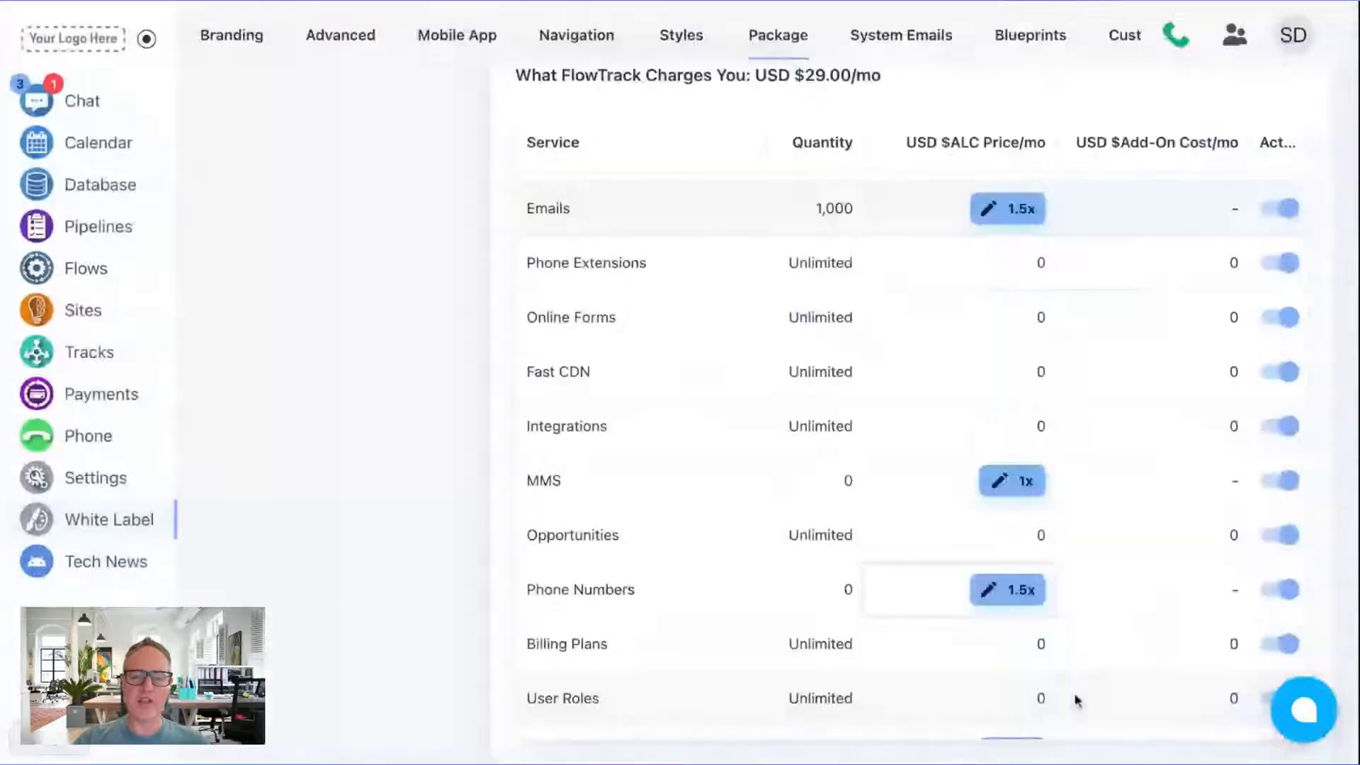
Step: Review the remaining services and the auto-run blueprint section, and highlight the package's name at the start of the form
scroll(1075, 700, down, 8)
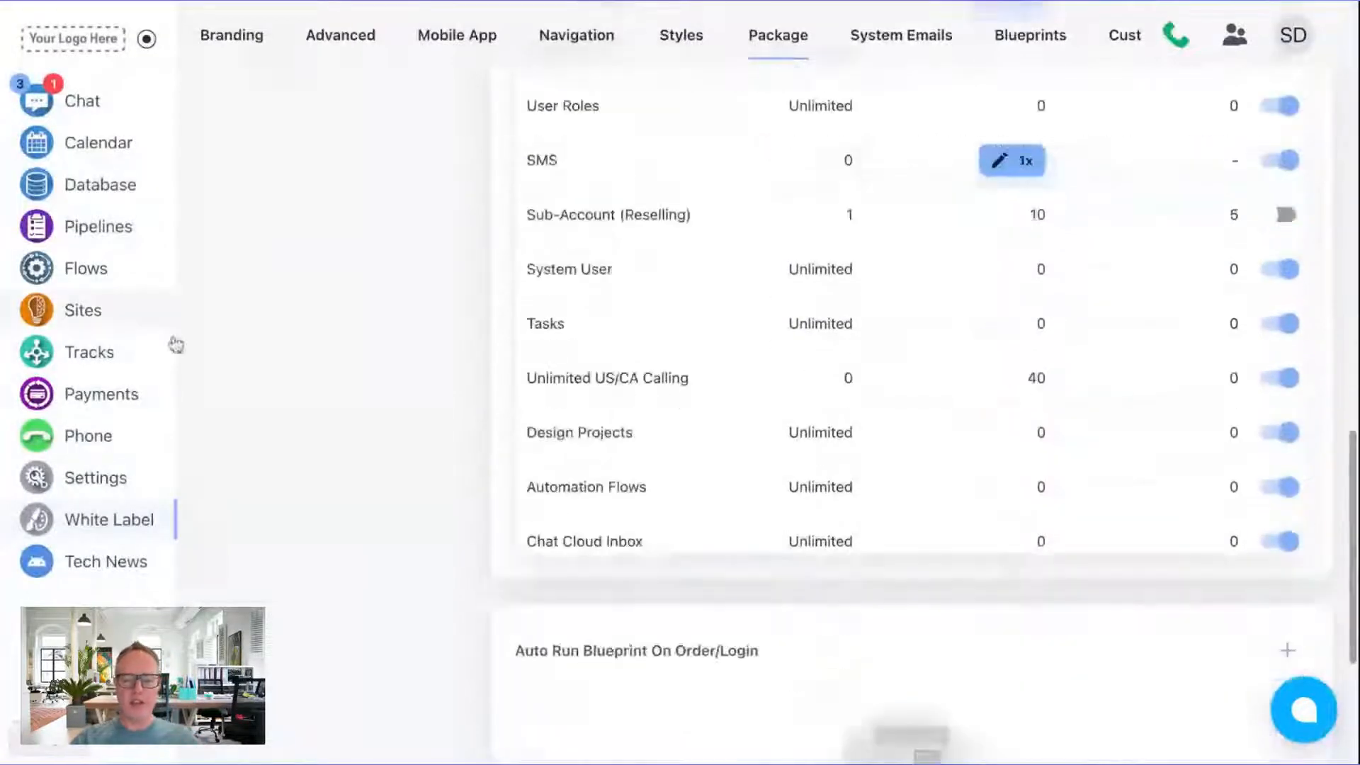
scroll(1068, 568, down, 4)
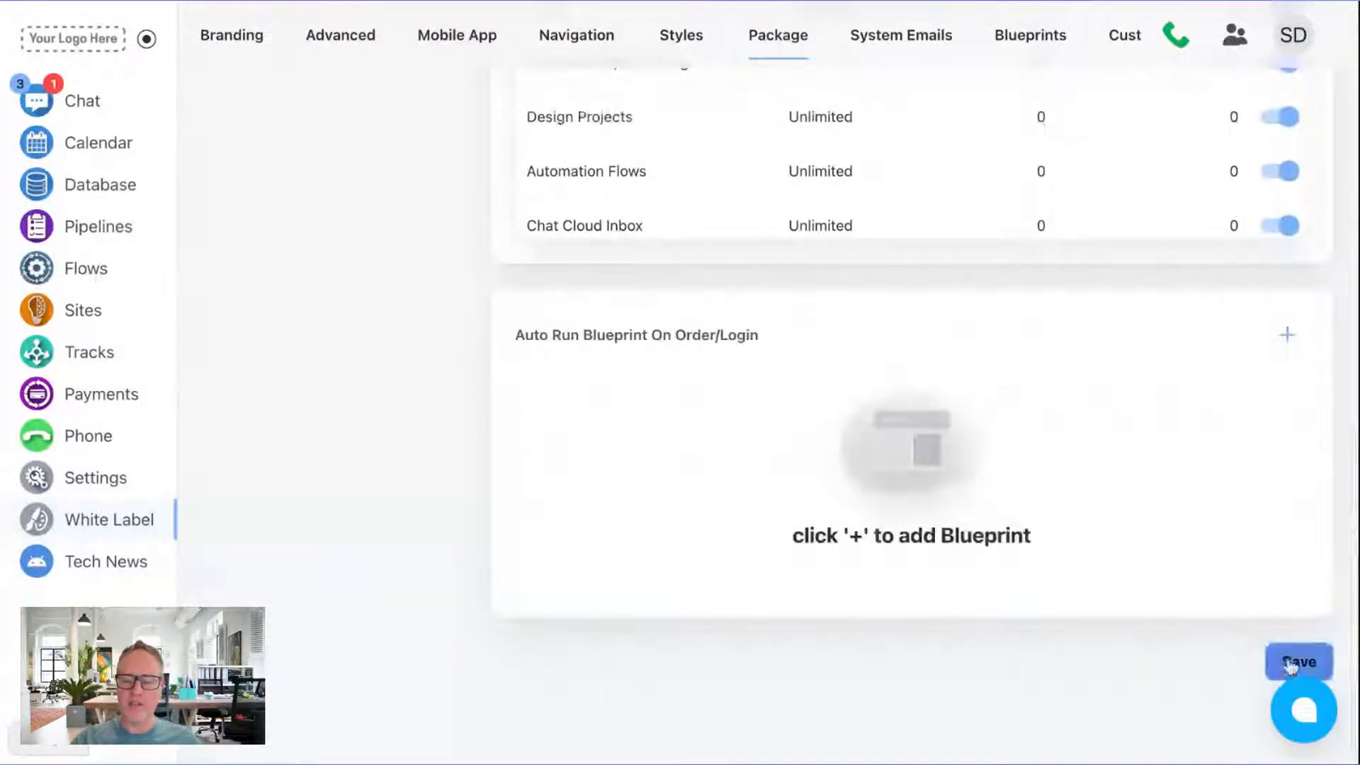
scroll(497, 446, up, 15)
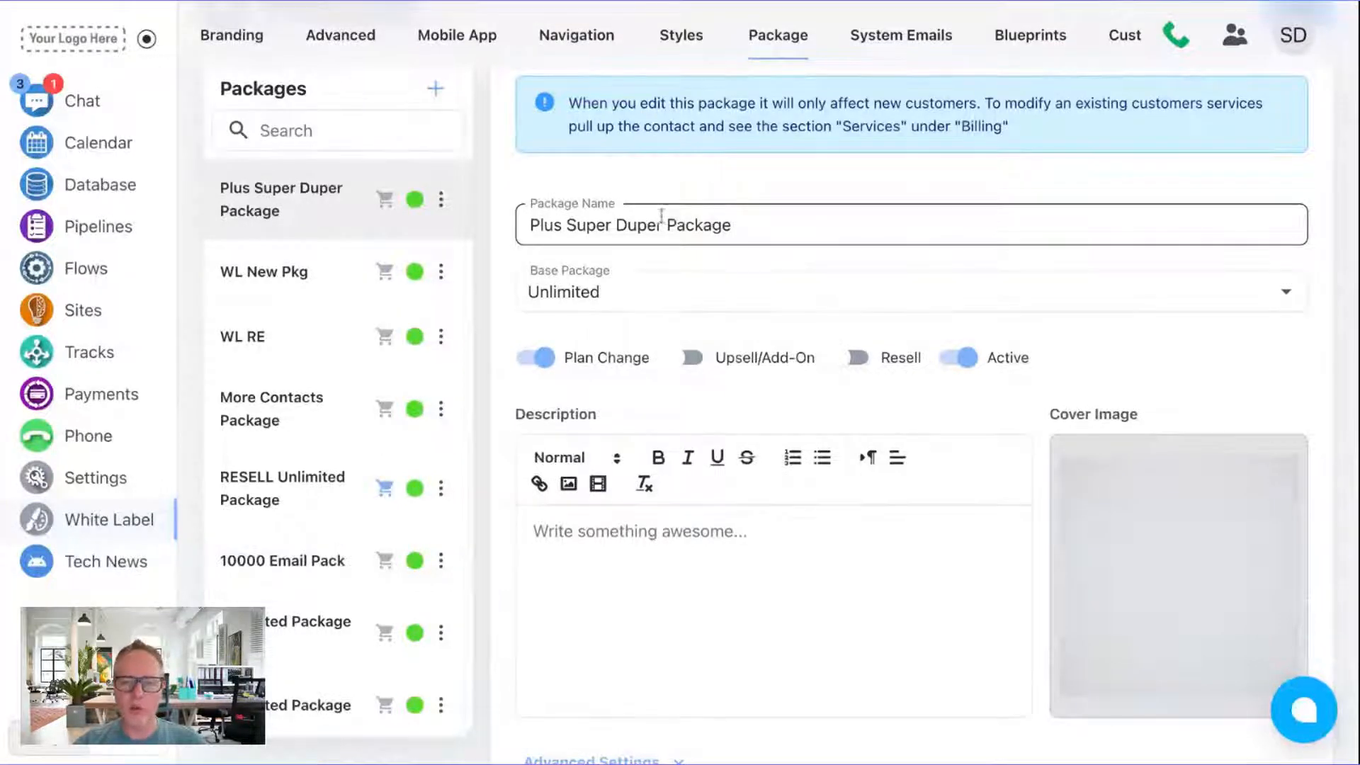
click(764, 225)
key(ctrl+a)
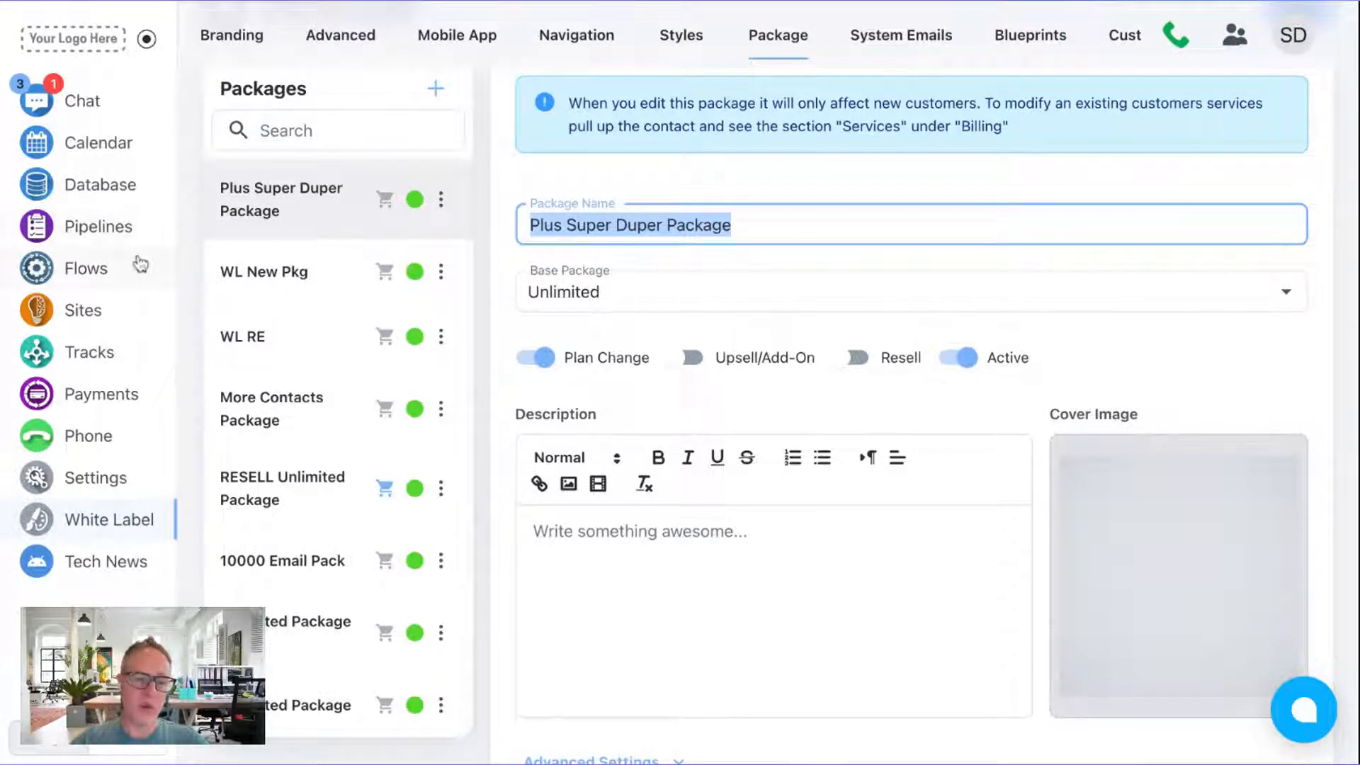
Step: Clear the contact search in the database and start a new custom form
click(119, 199)
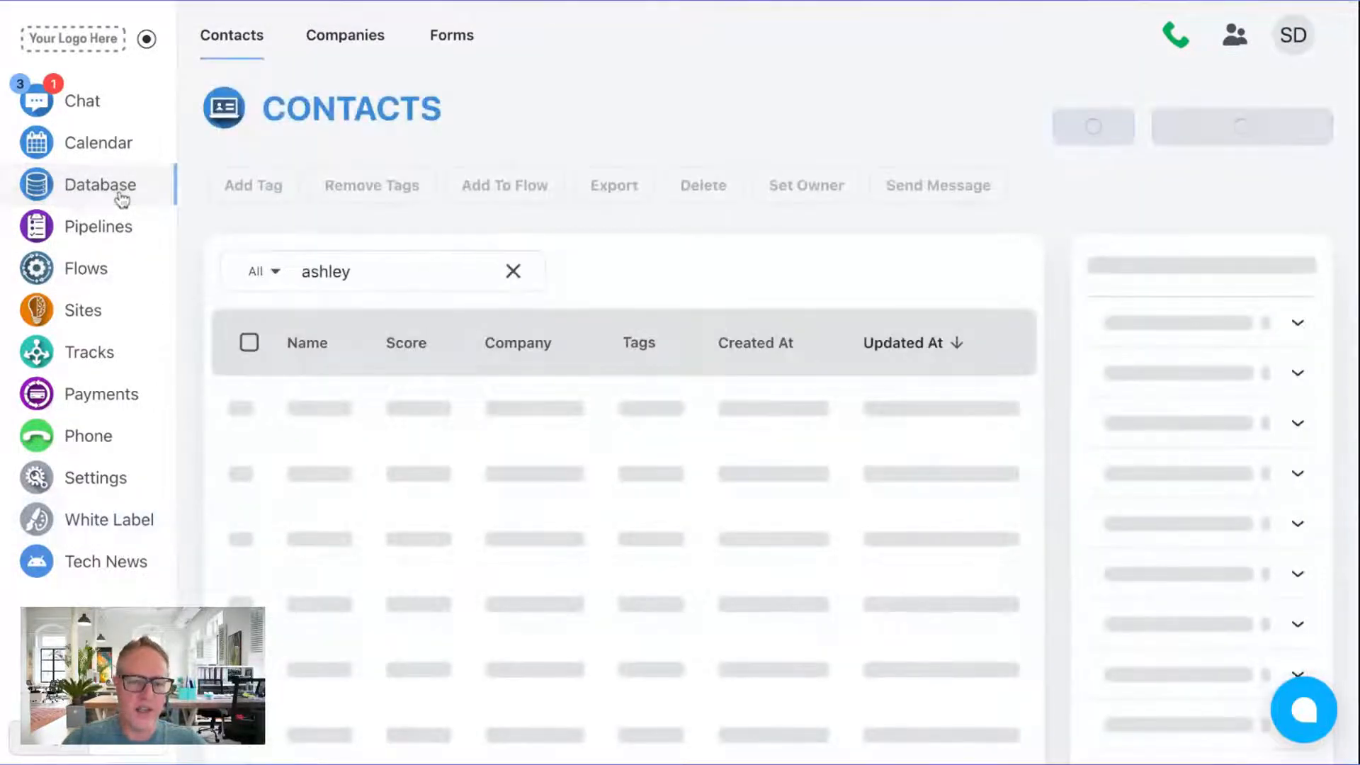
click(513, 272)
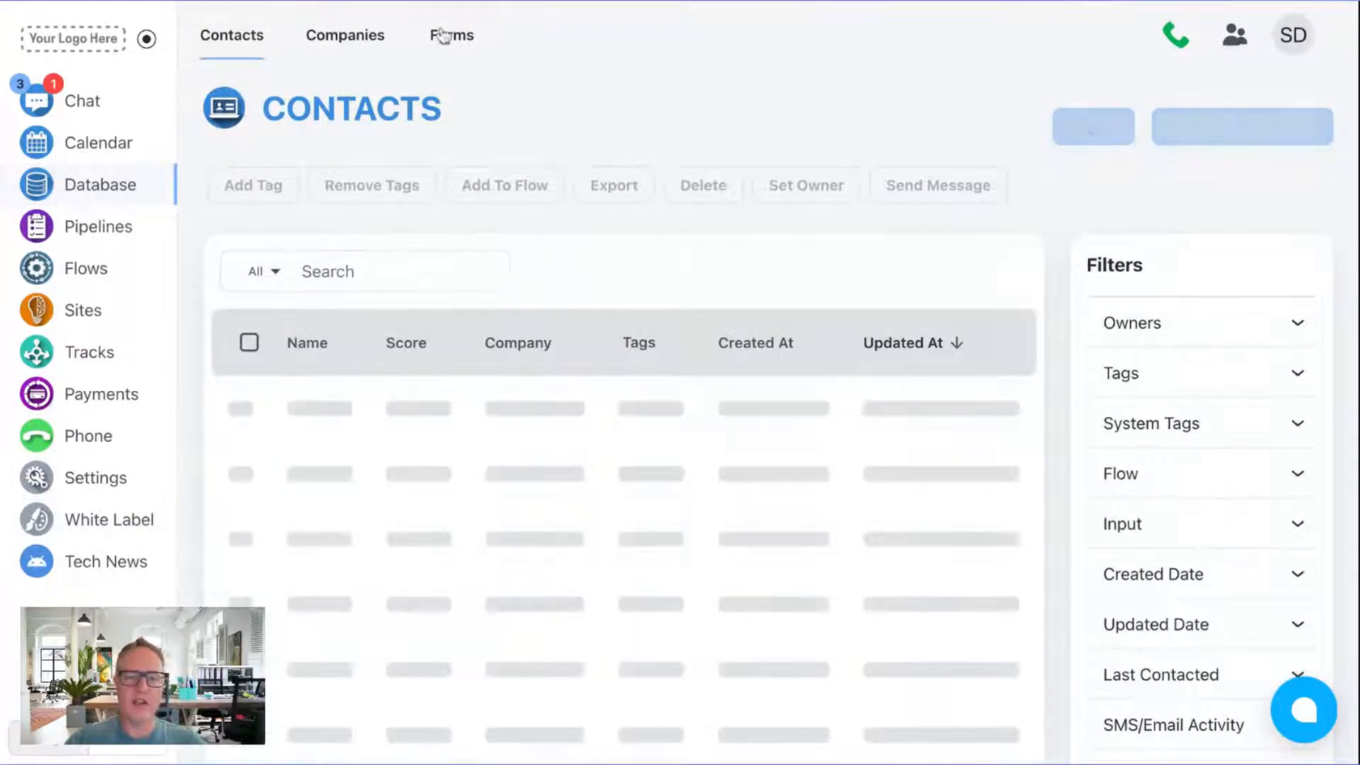
click(453, 37)
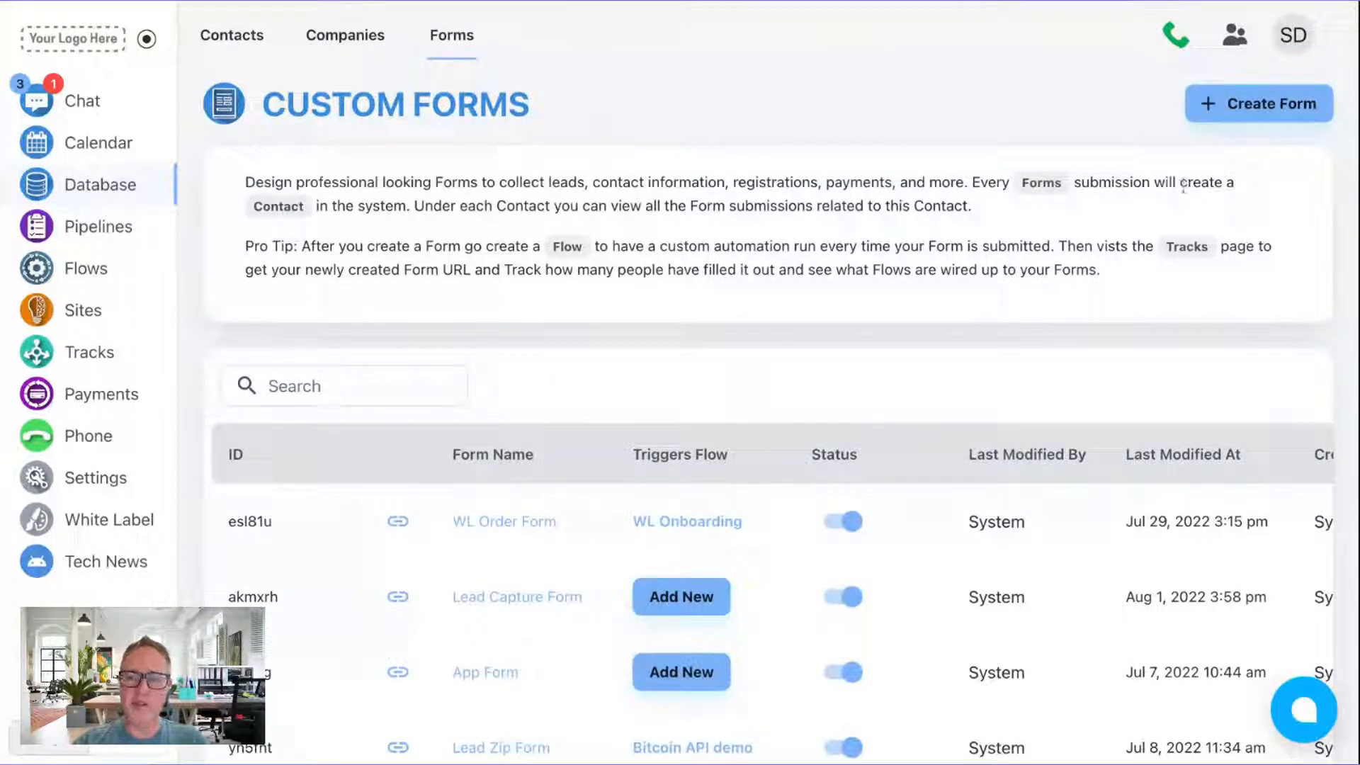
click(1223, 110)
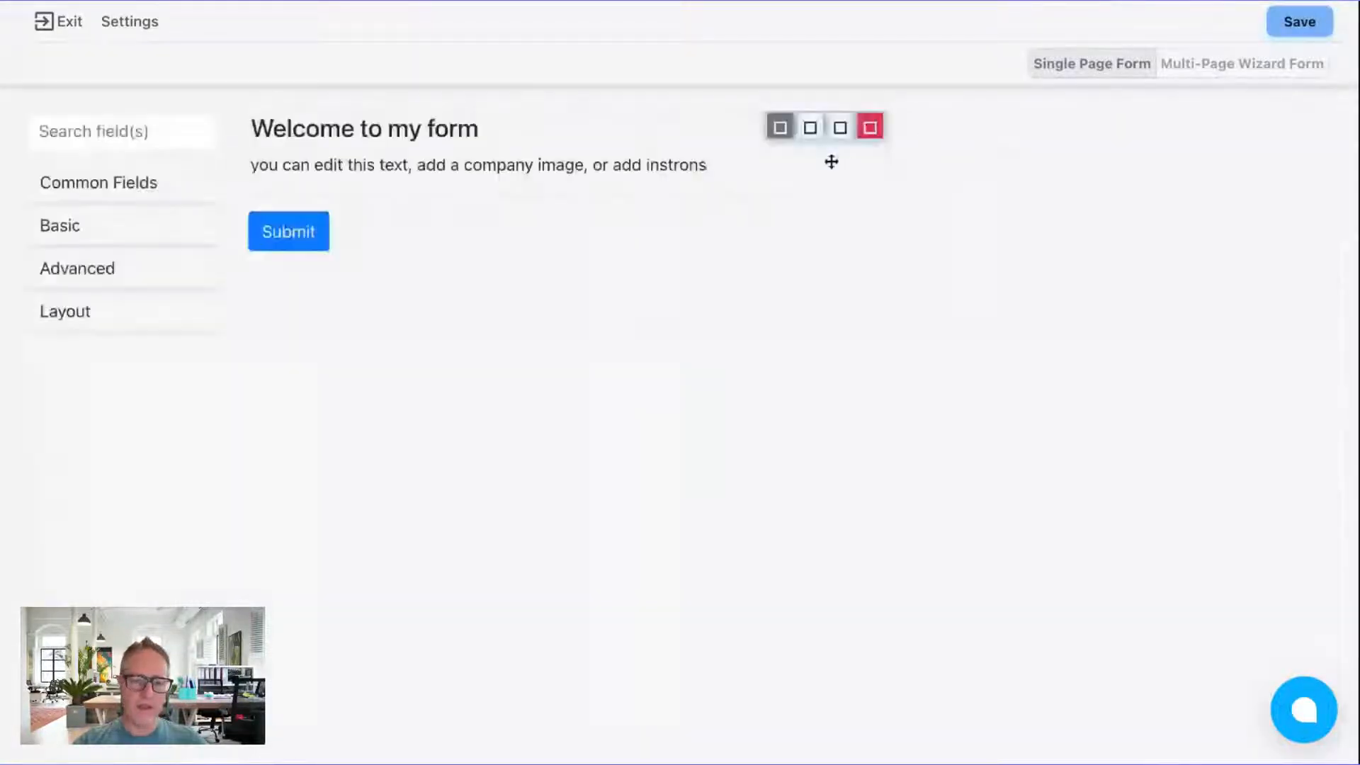
Step: Find the Purchase field and add it to the new form
click(146, 122)
text(pur)
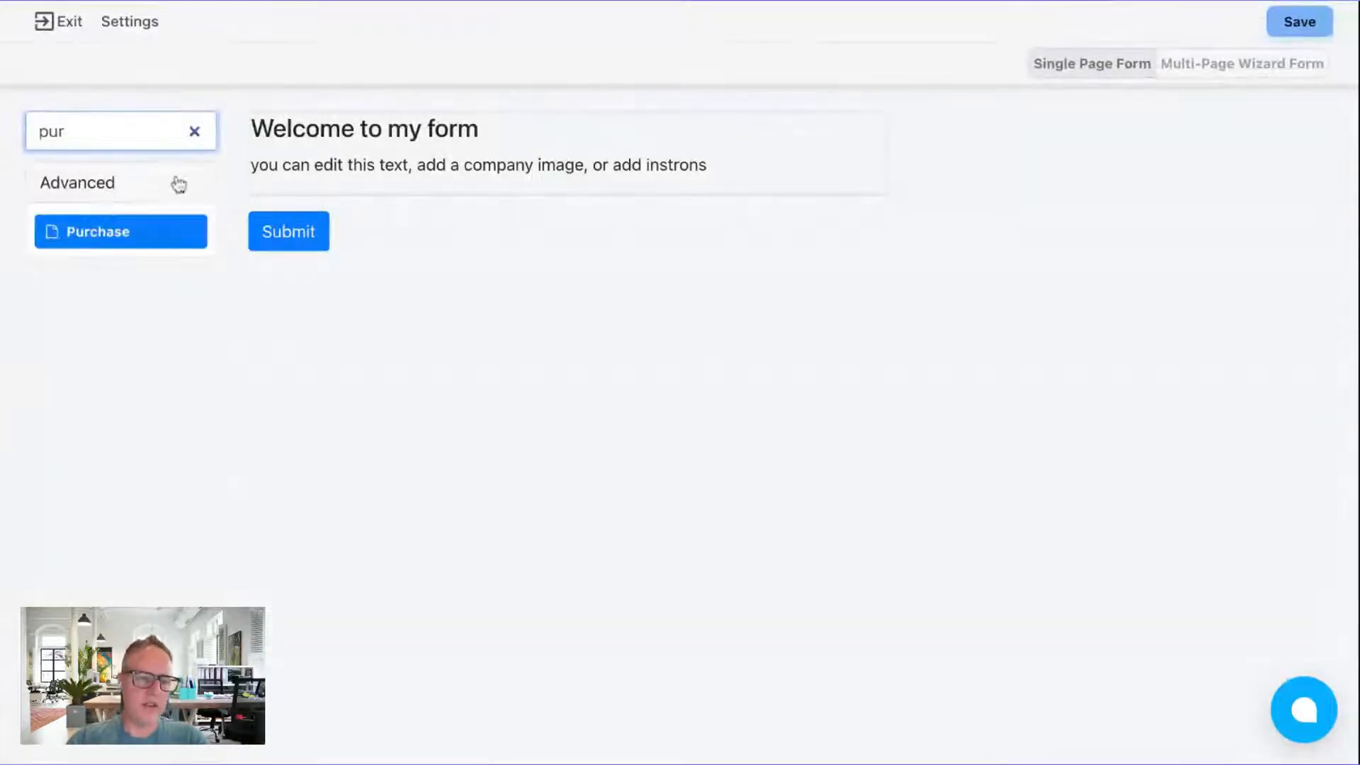
click(73, 246)
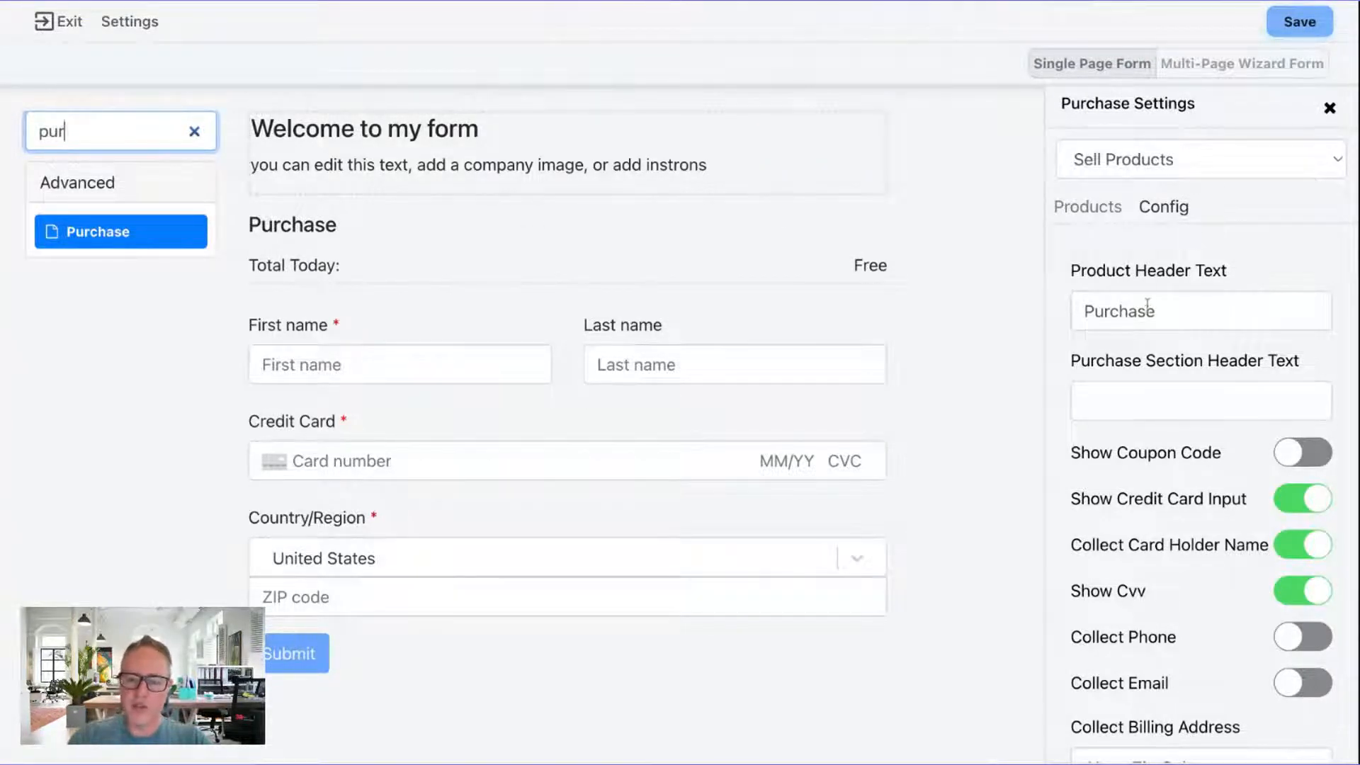
Step: Enable Collect Phone and Collect Email in the configuration of the form's Purchase field
click(1309, 641)
click(1301, 693)
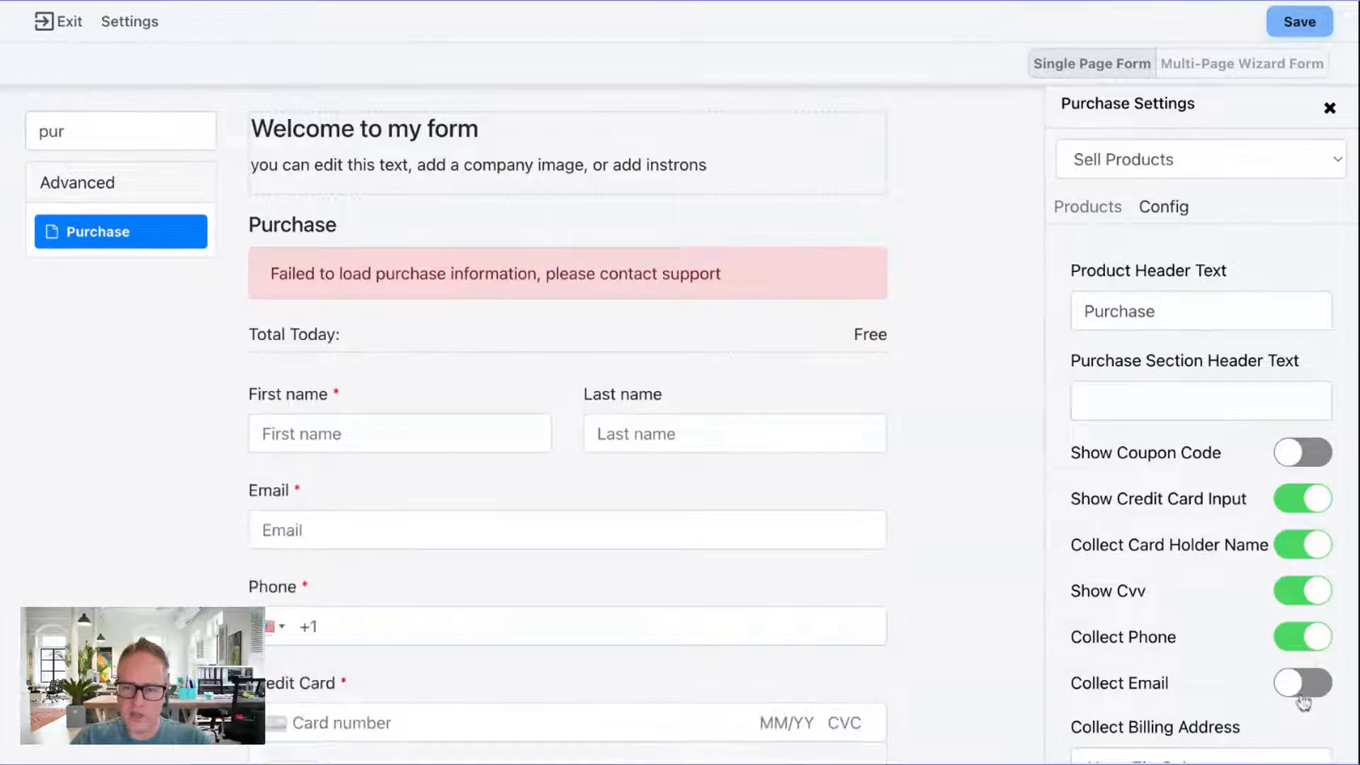
click(1304, 698)
scroll(1204, 591, down, 1)
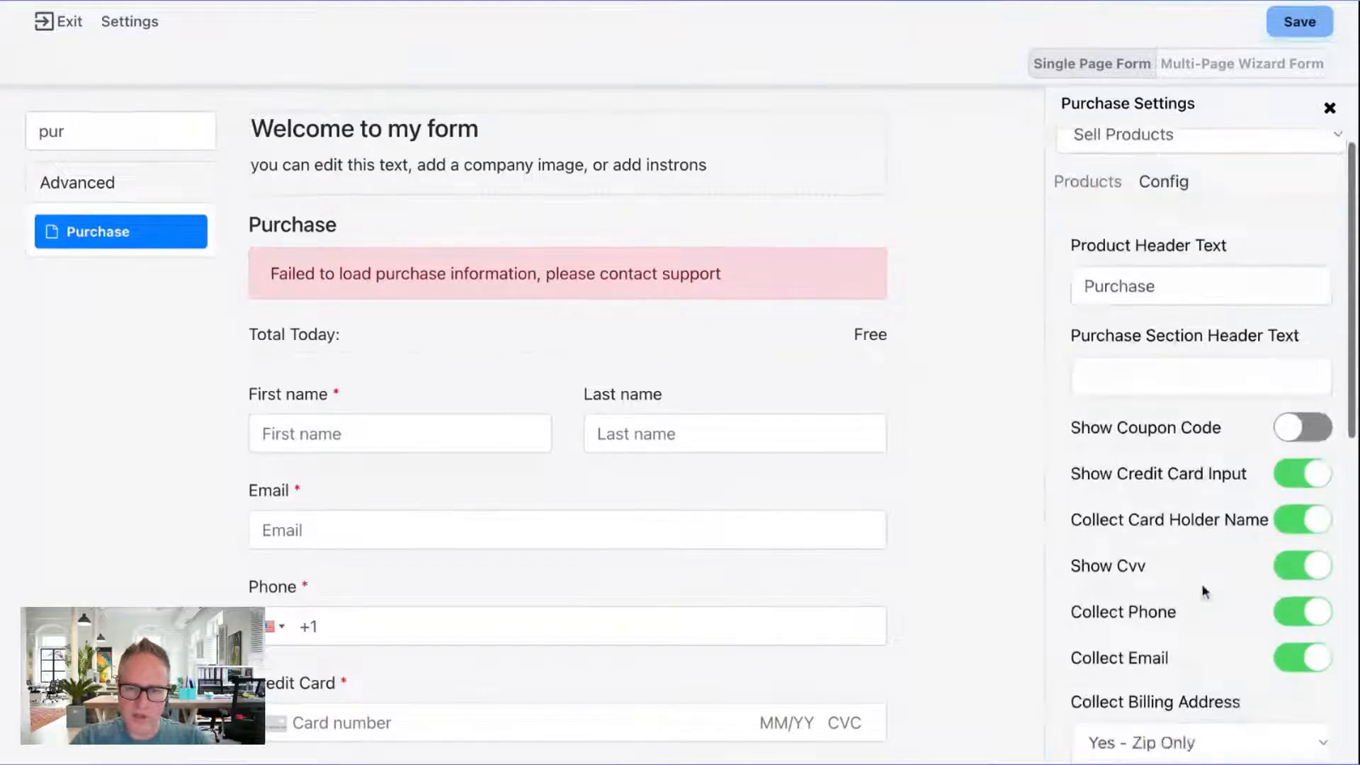
scroll(1204, 591, up, 1)
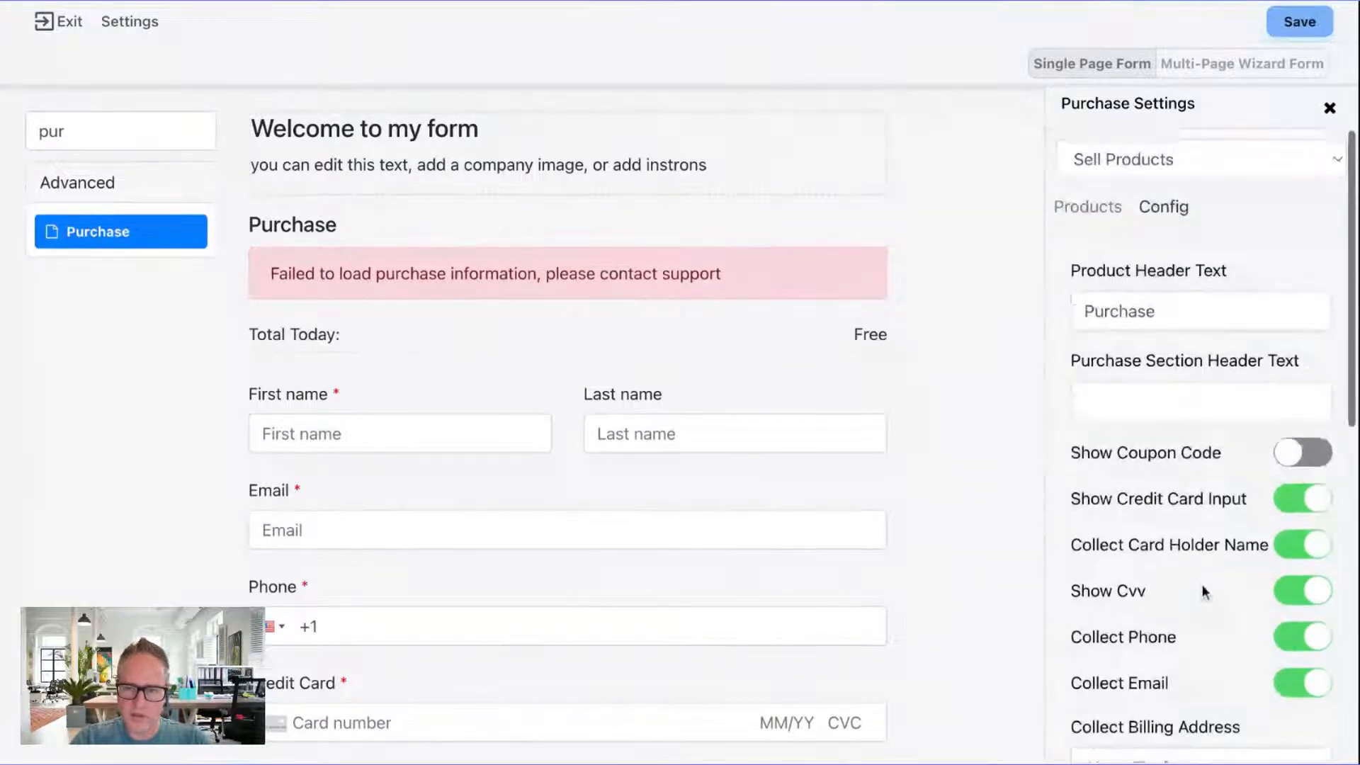
Step: Add the Plus Super Duper Package at USD $199 every month as the product sold in the Purchase field
click(1086, 207)
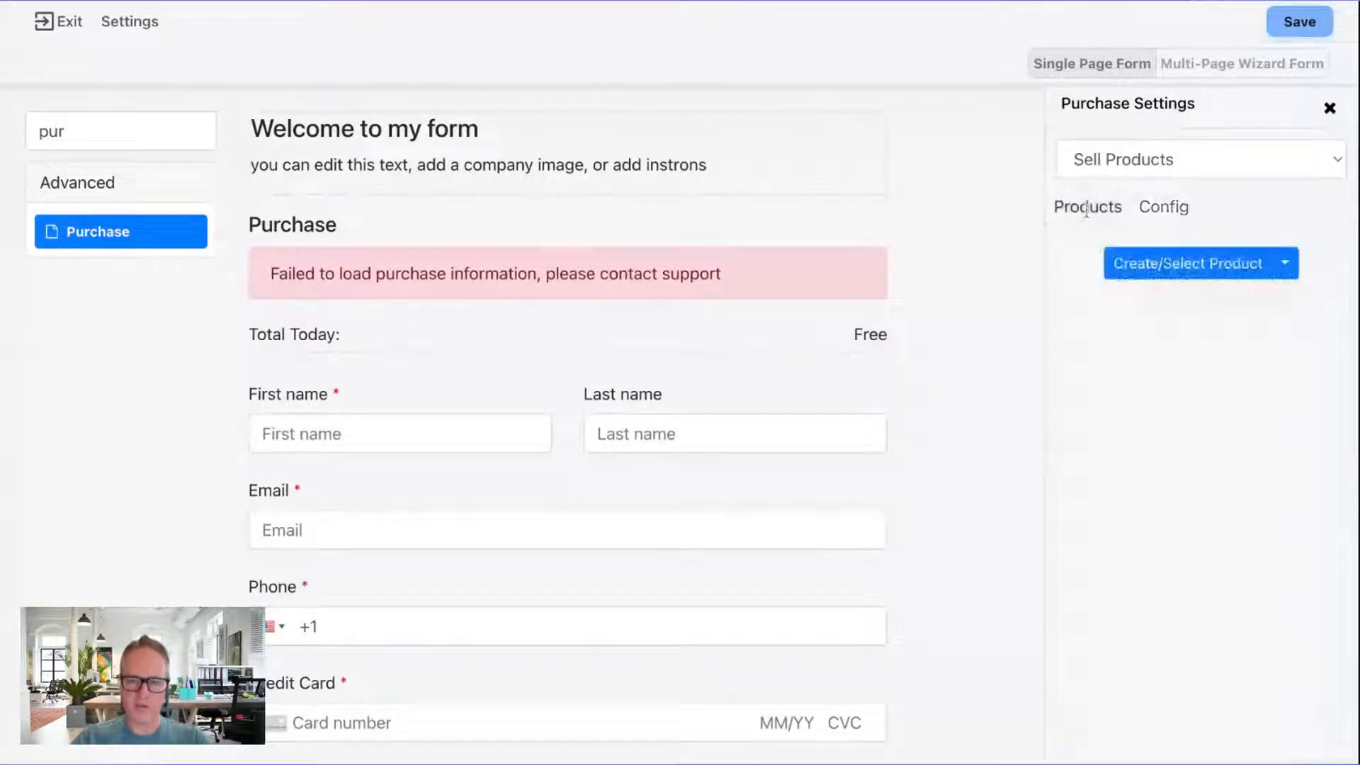
click(1286, 268)
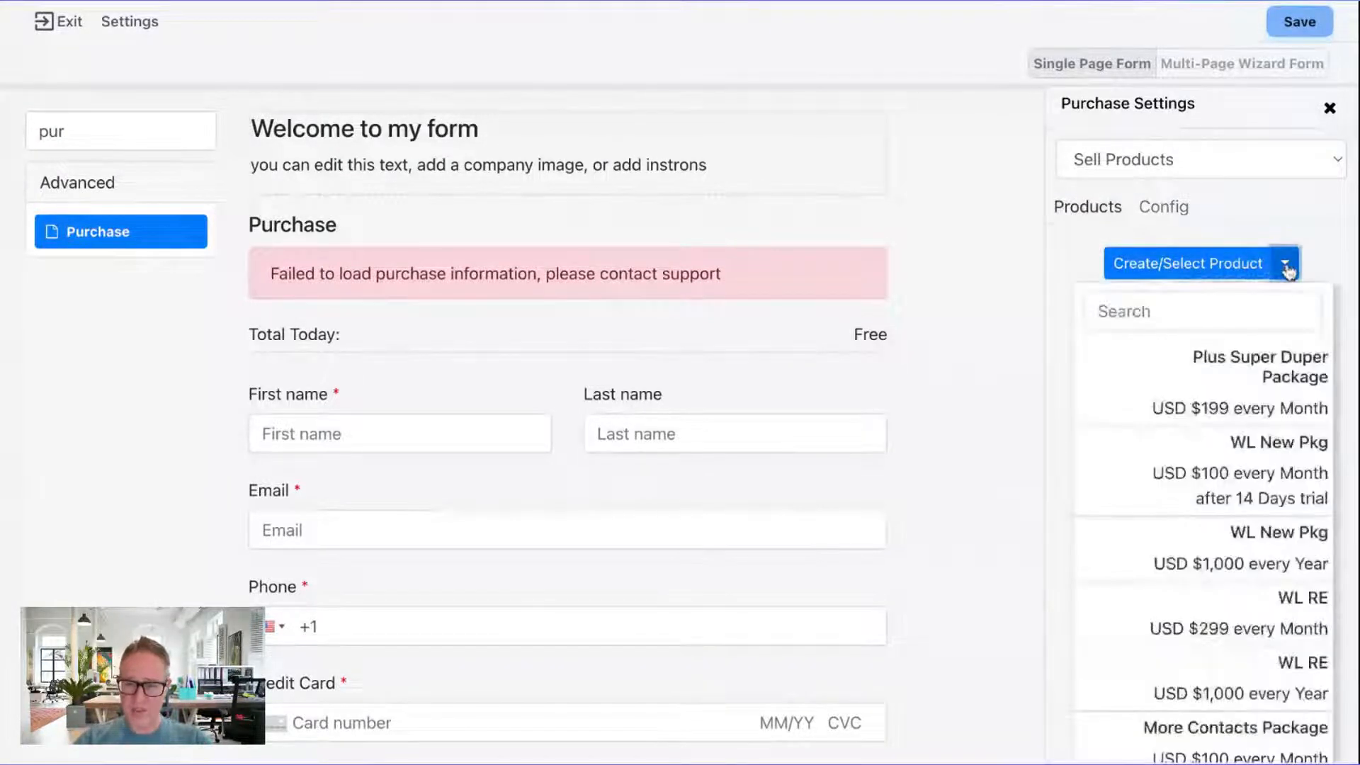
click(1241, 375)
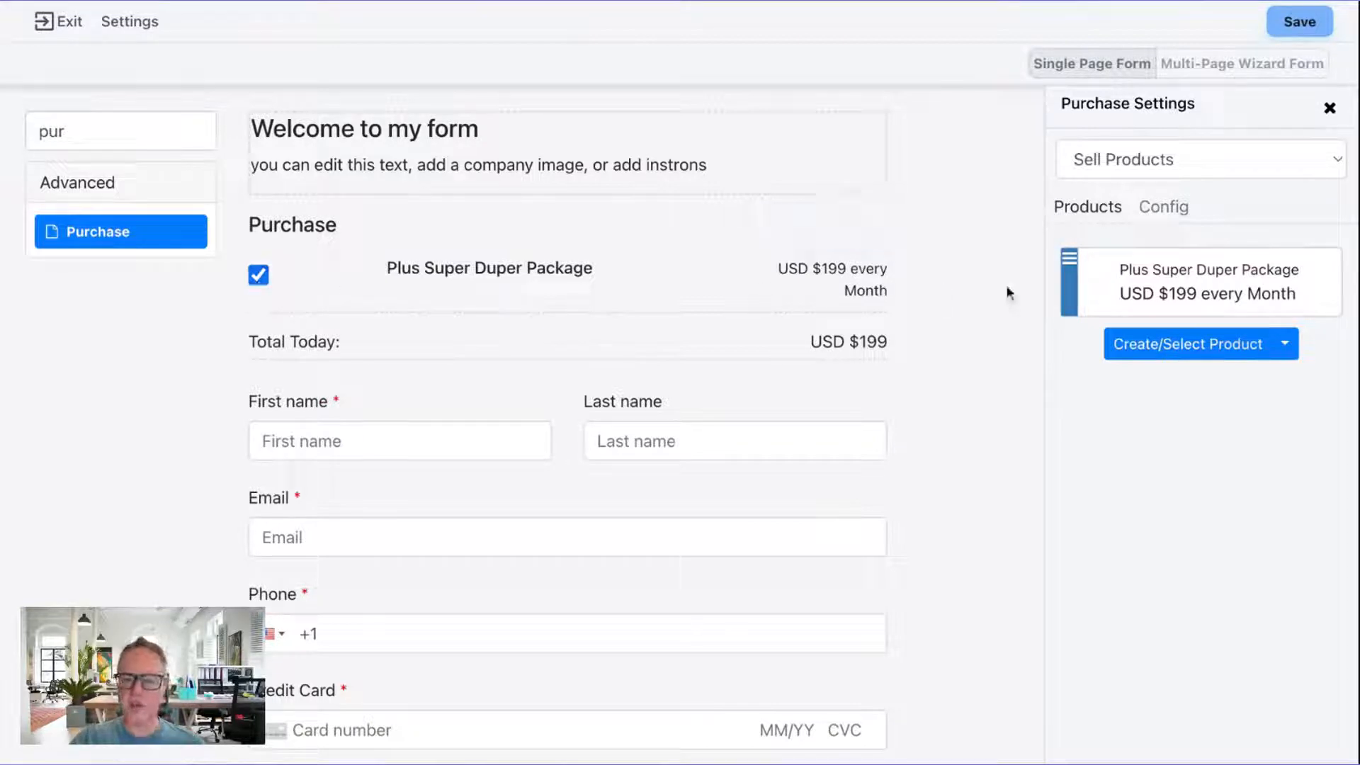
mouse_move(1070, 278)
mouse_move(259, 286)
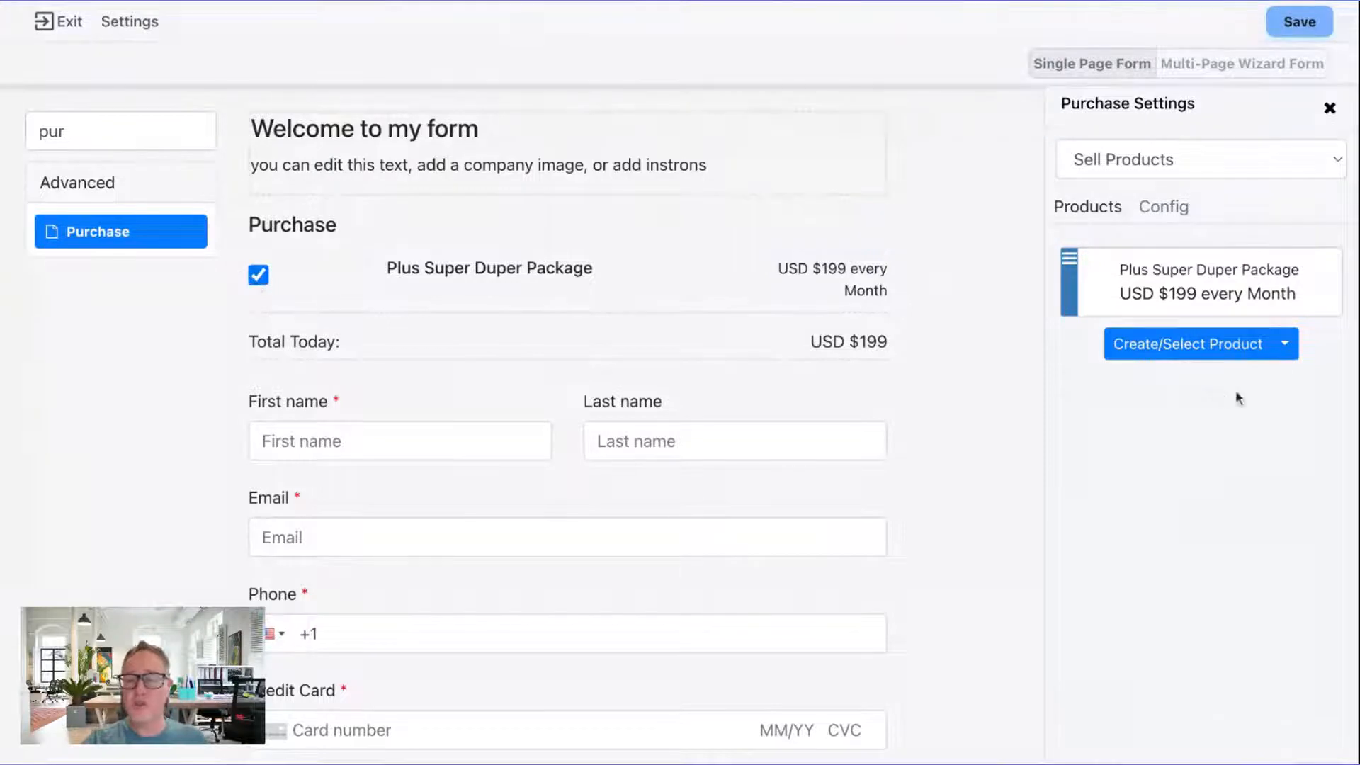
Step: Add the USD $100 iPhone as a second product in the Purchase field
click(1285, 347)
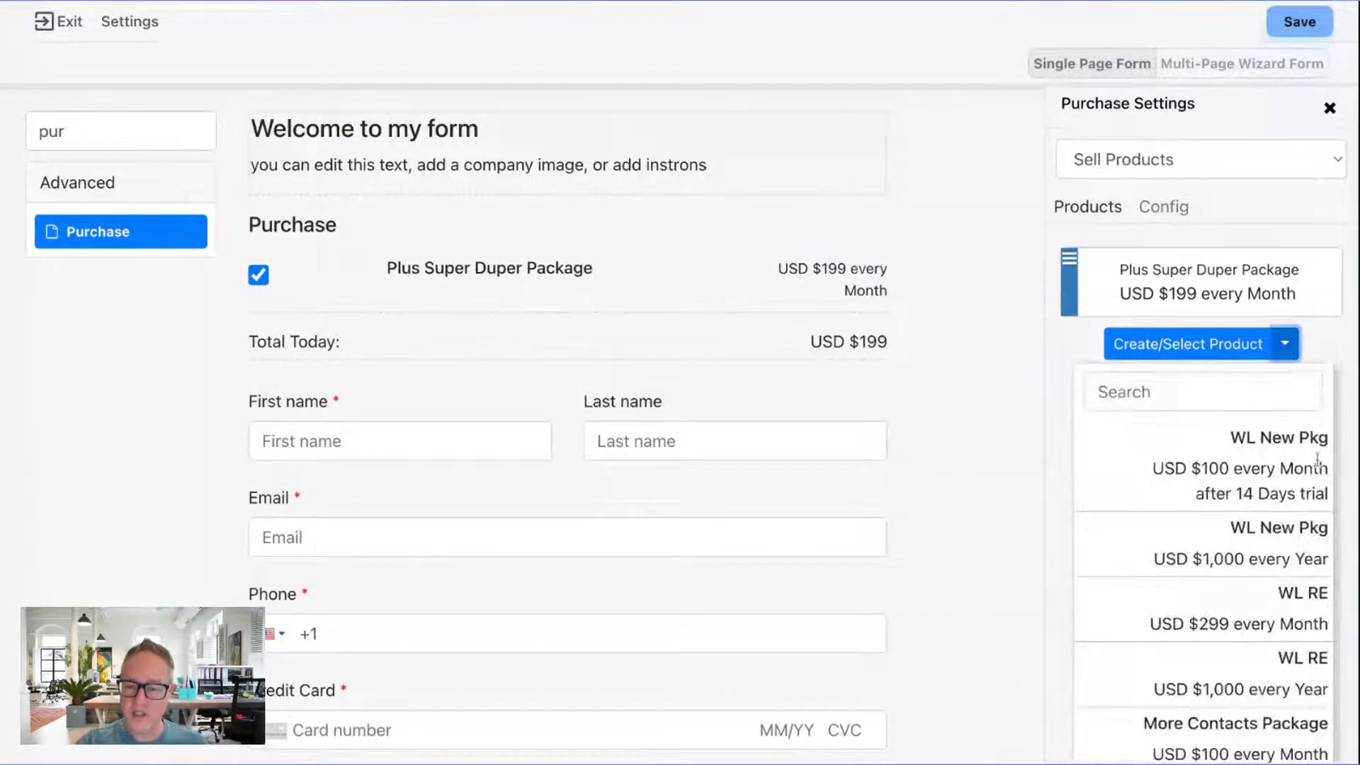
scroll(1317, 459, down, 5)
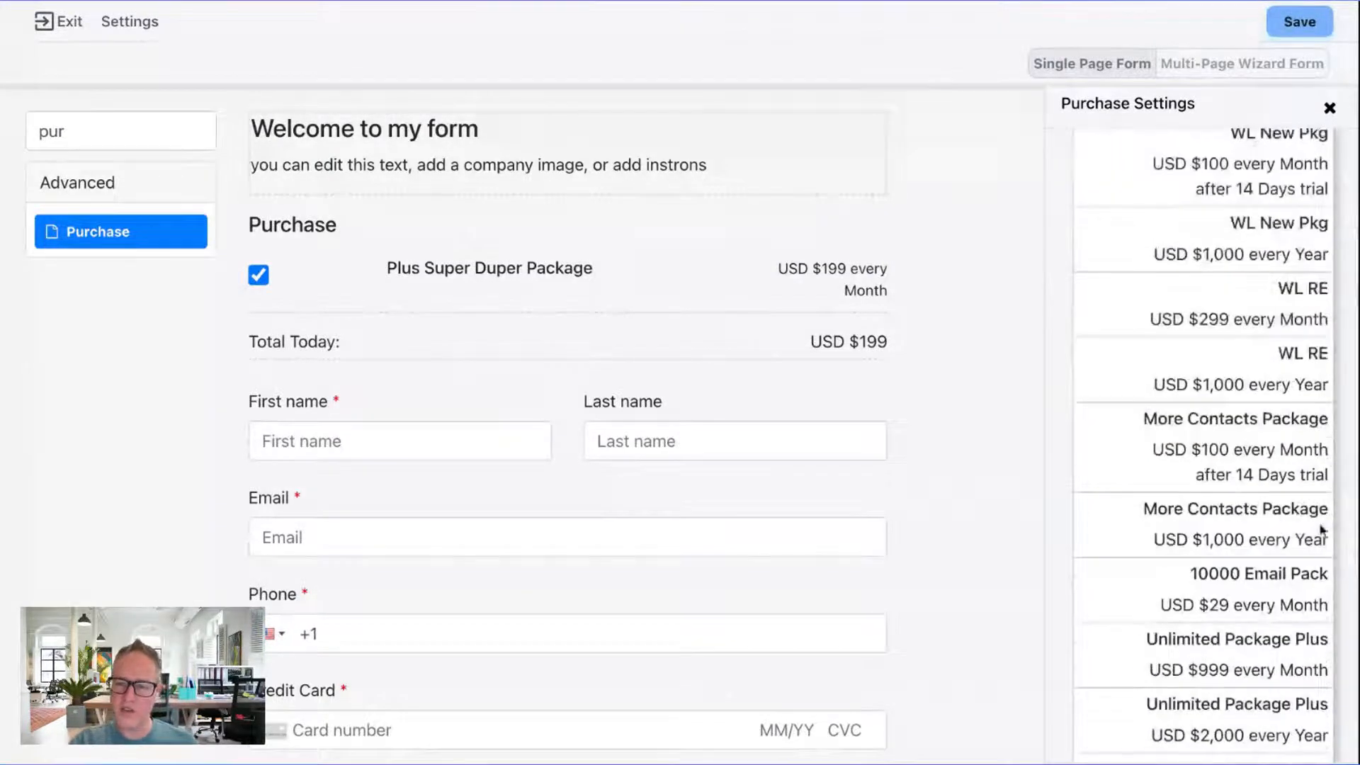
scroll(1300, 531, down, 5)
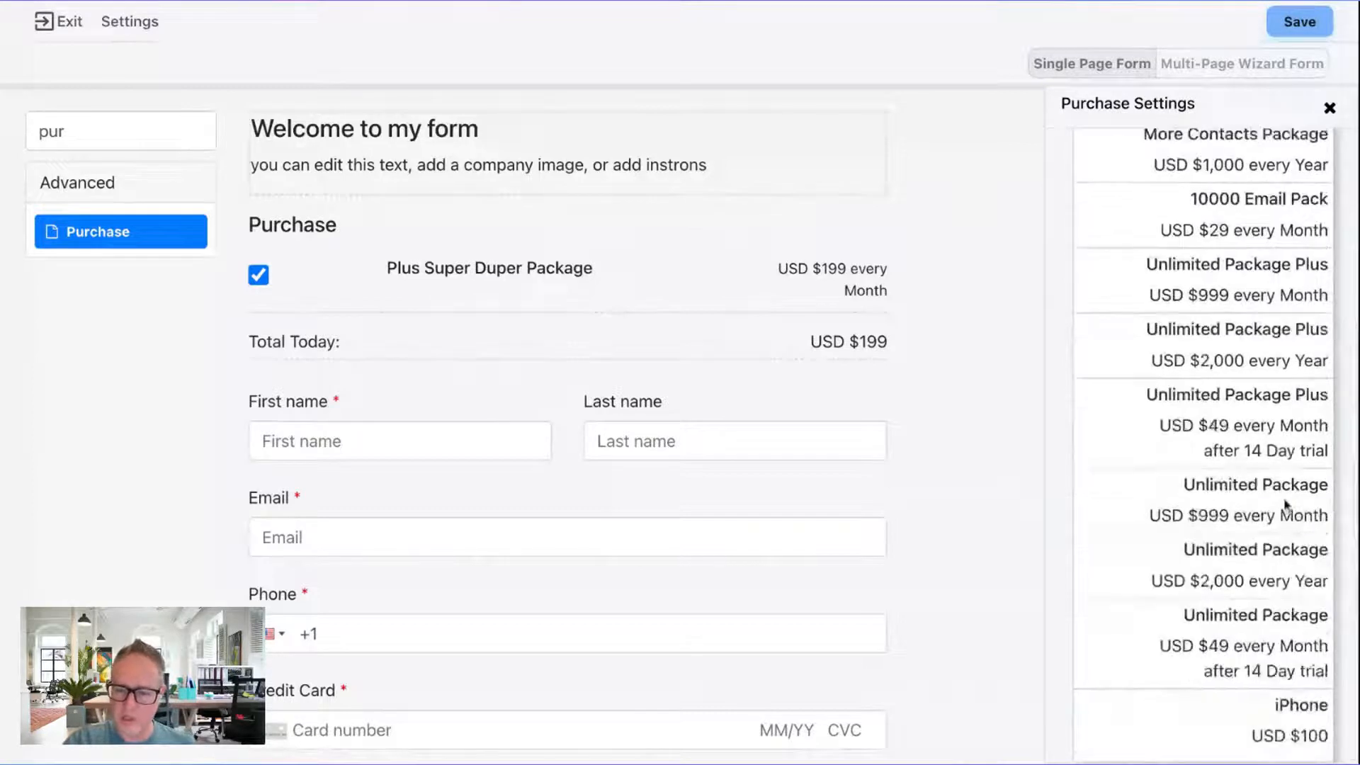
click(1286, 726)
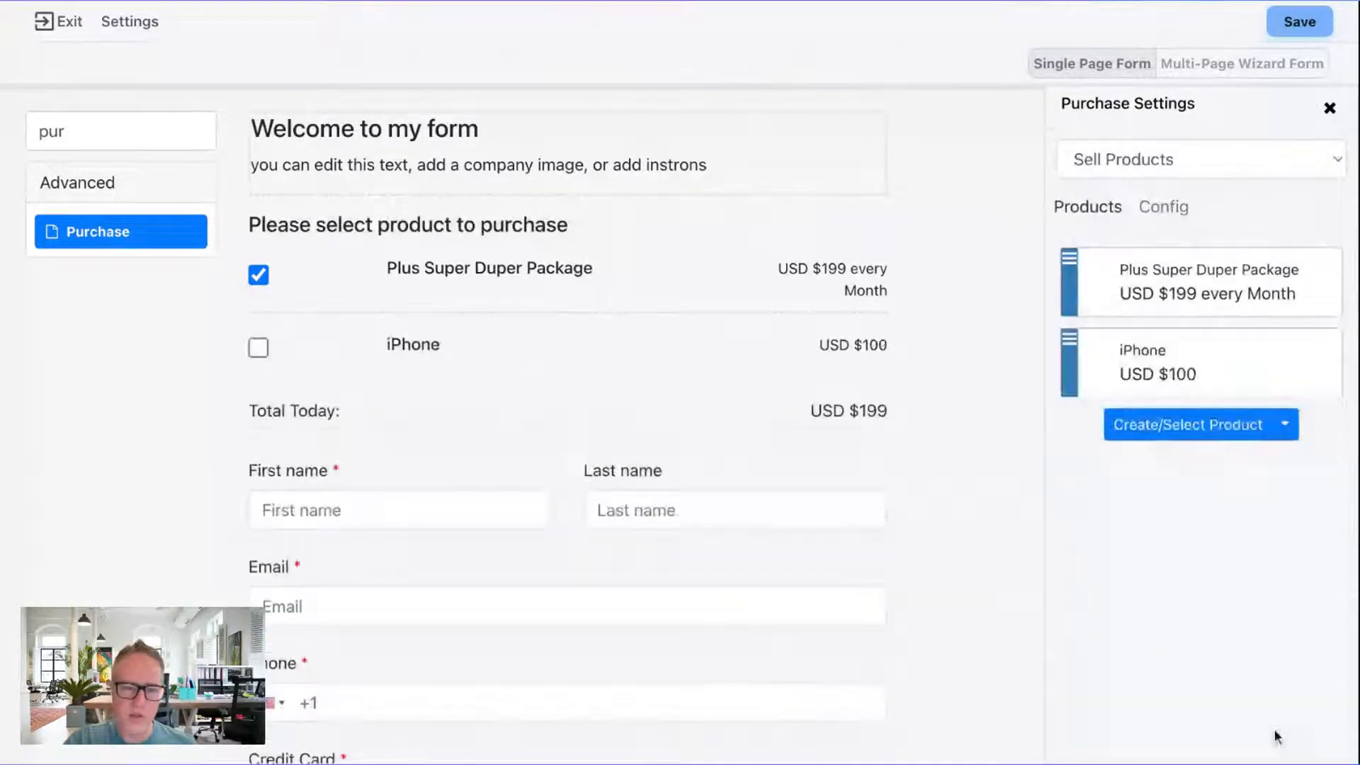
Step: Try selecting and deselecting the iPhone in the form preview, and remove that product from the Purchase field
click(264, 354)
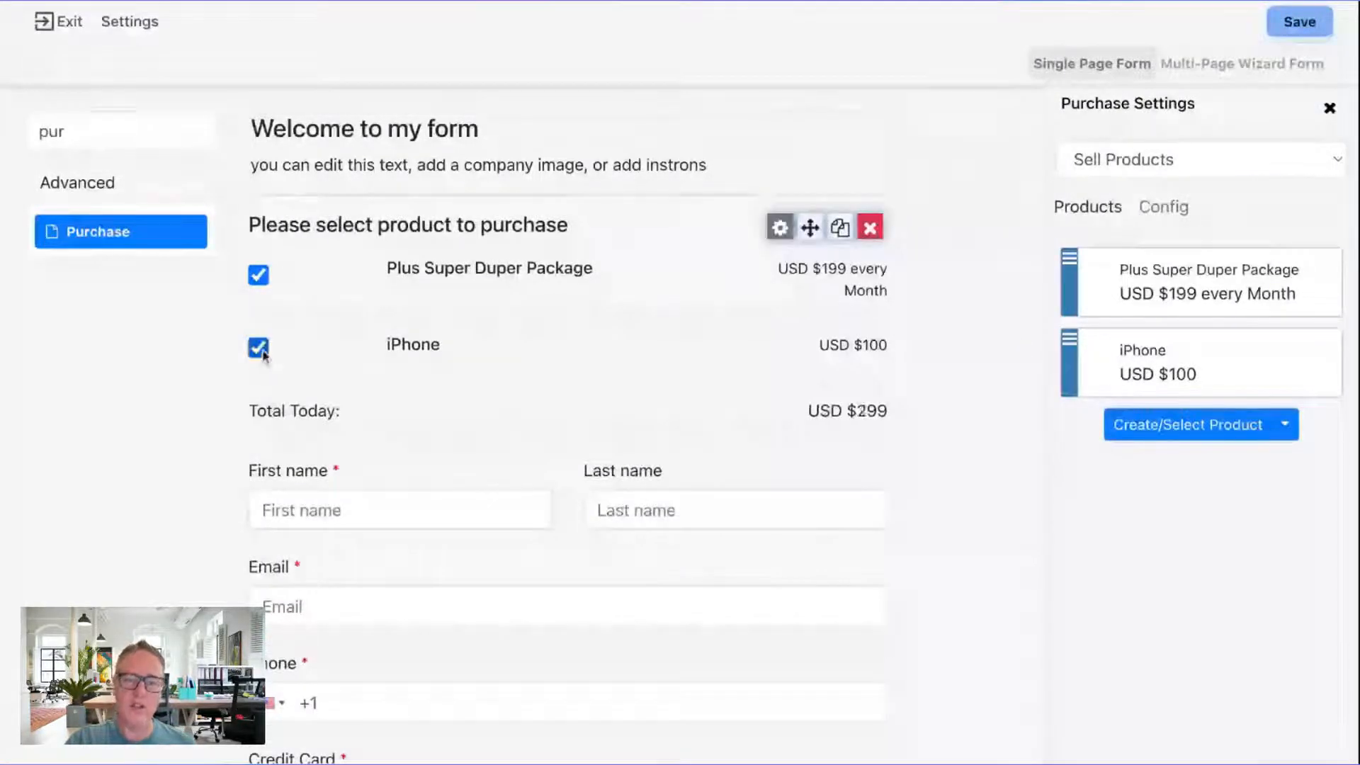
click(264, 355)
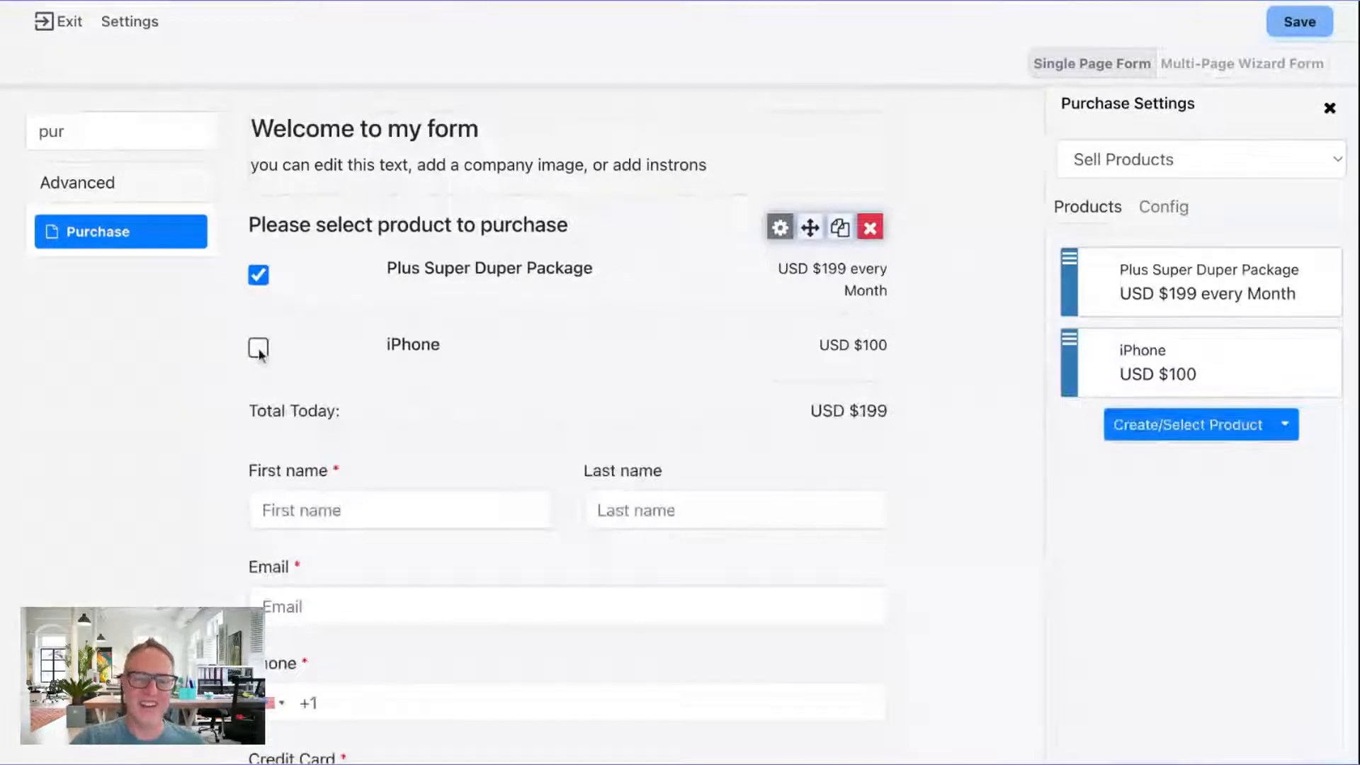
click(260, 354)
click(260, 357)
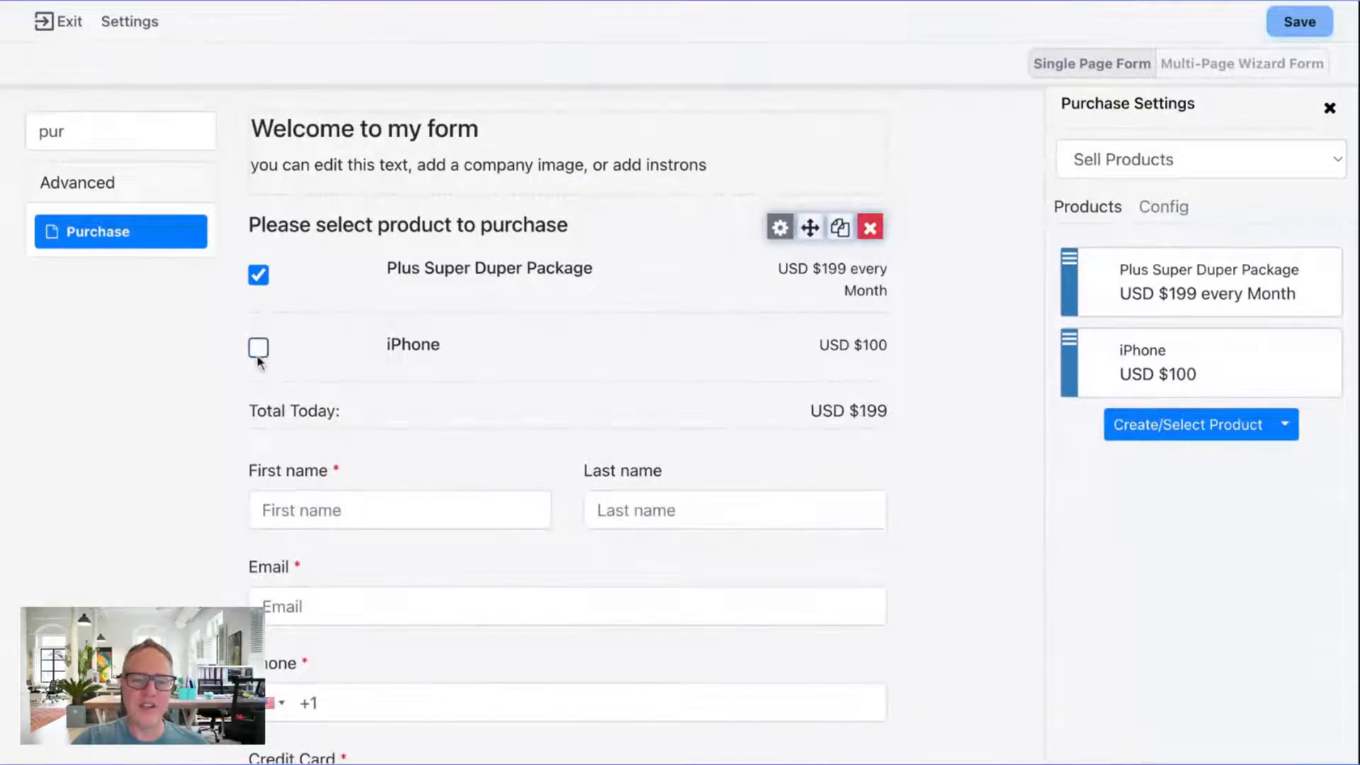
mouse_move(1310, 369)
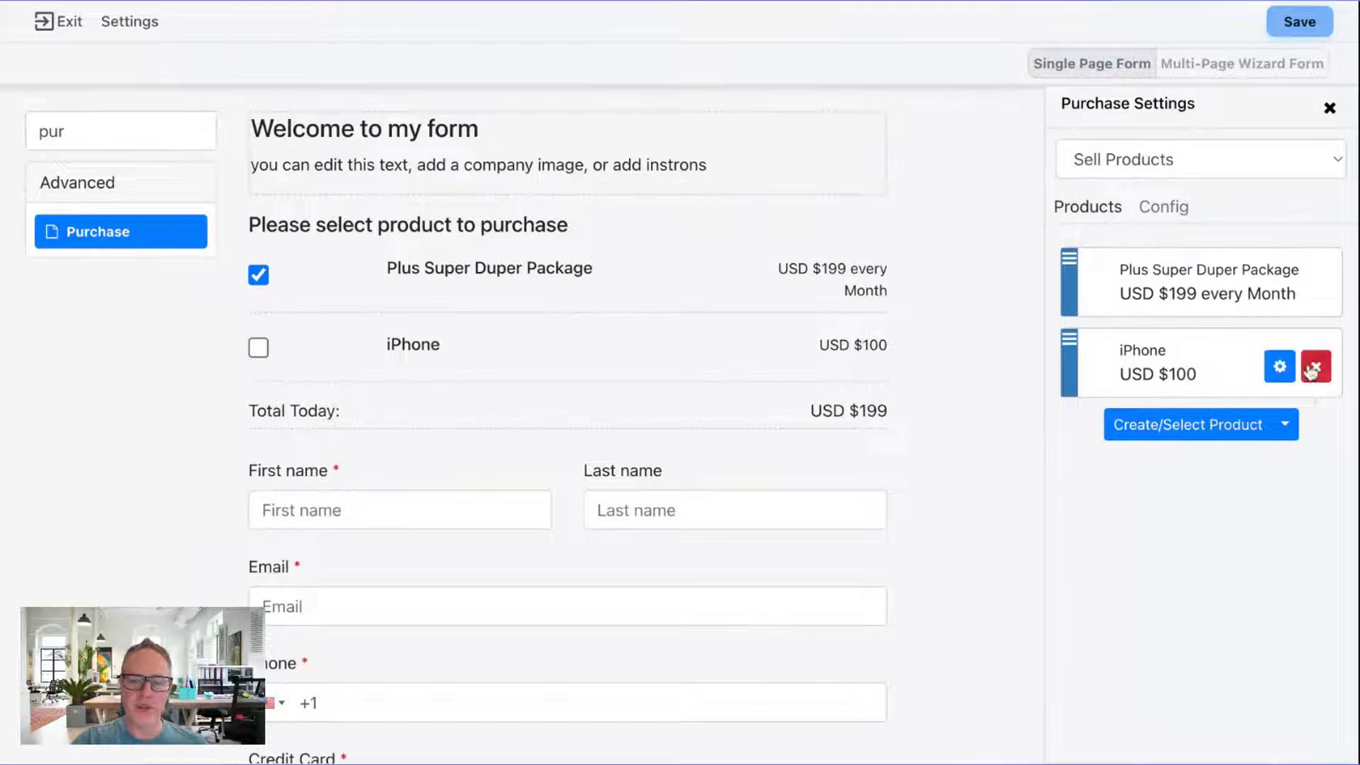
click(1312, 367)
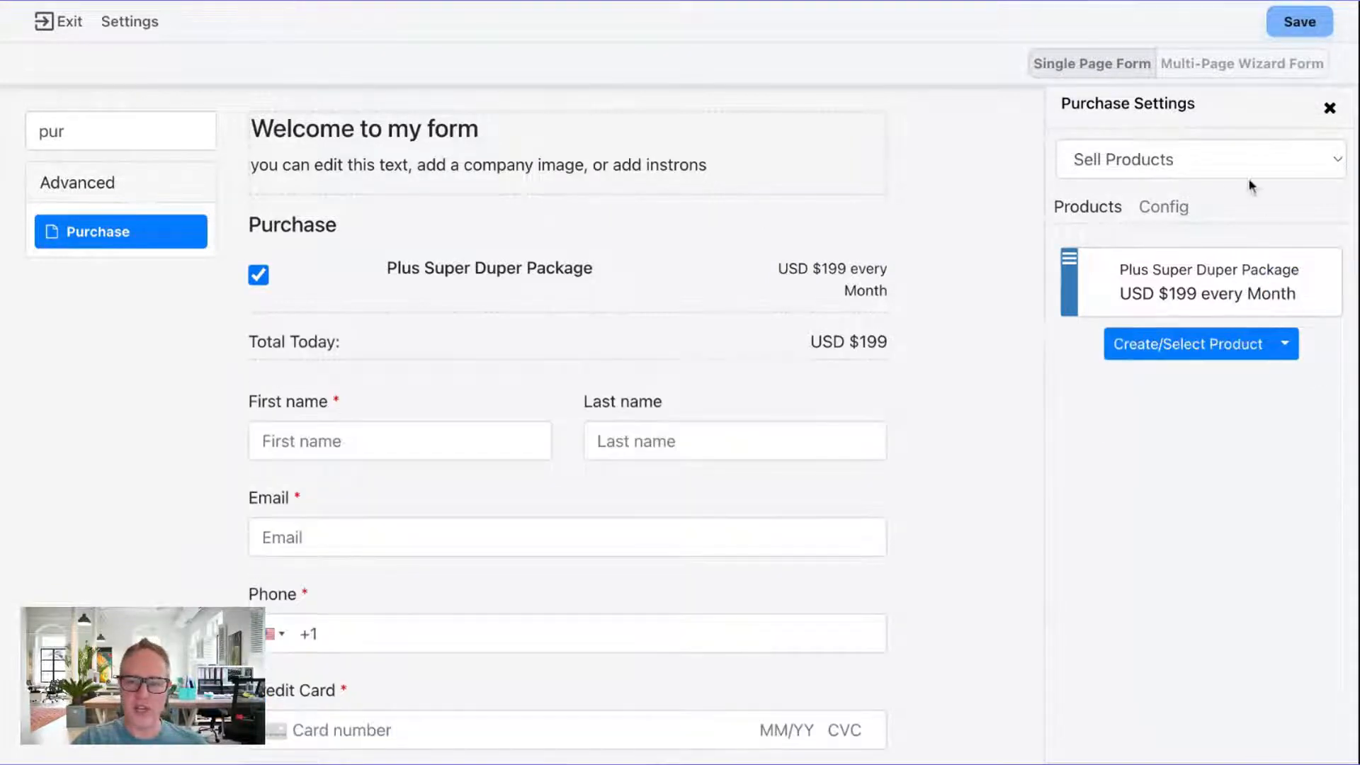
Step: Set Can Select Multiple Products to All Selected in the Purchase field's configuration
click(1164, 206)
scroll(1152, 553, down, 5)
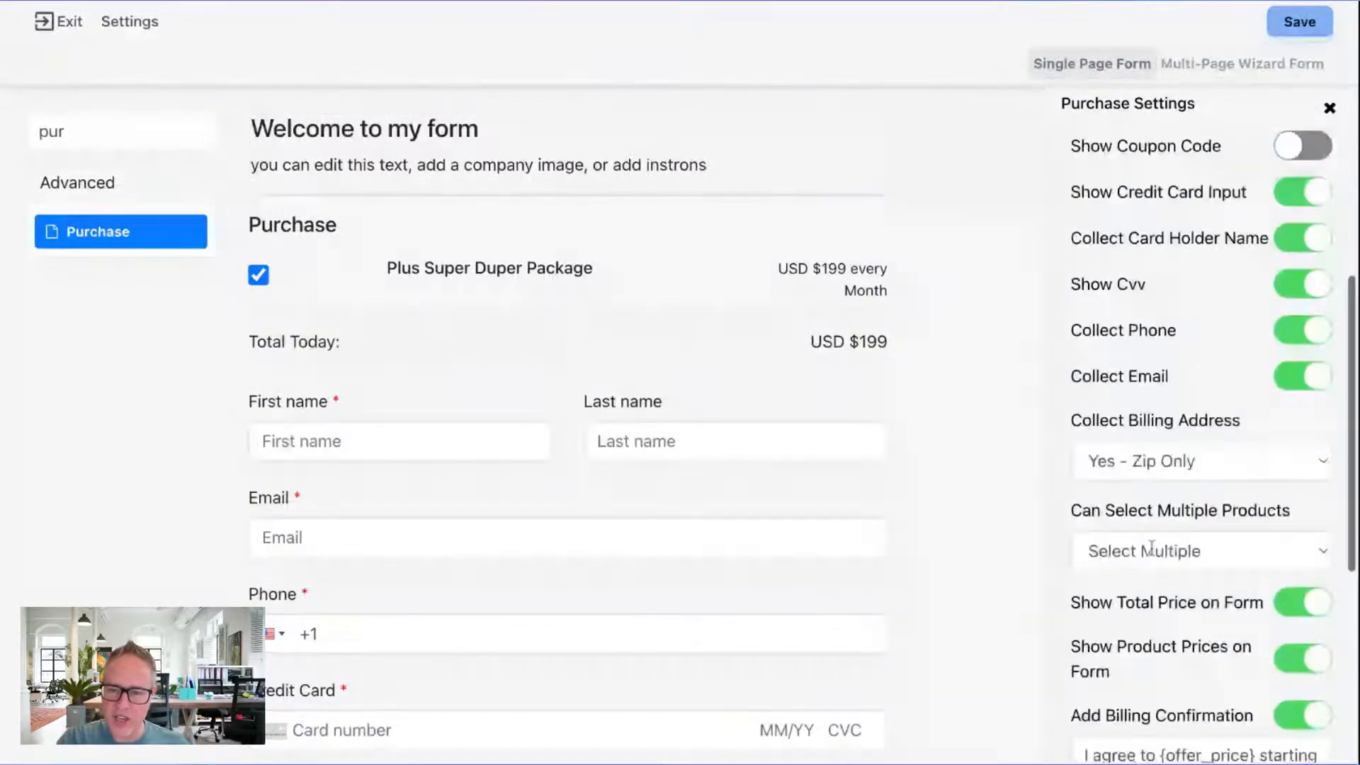
scroll(1152, 551, down, 4)
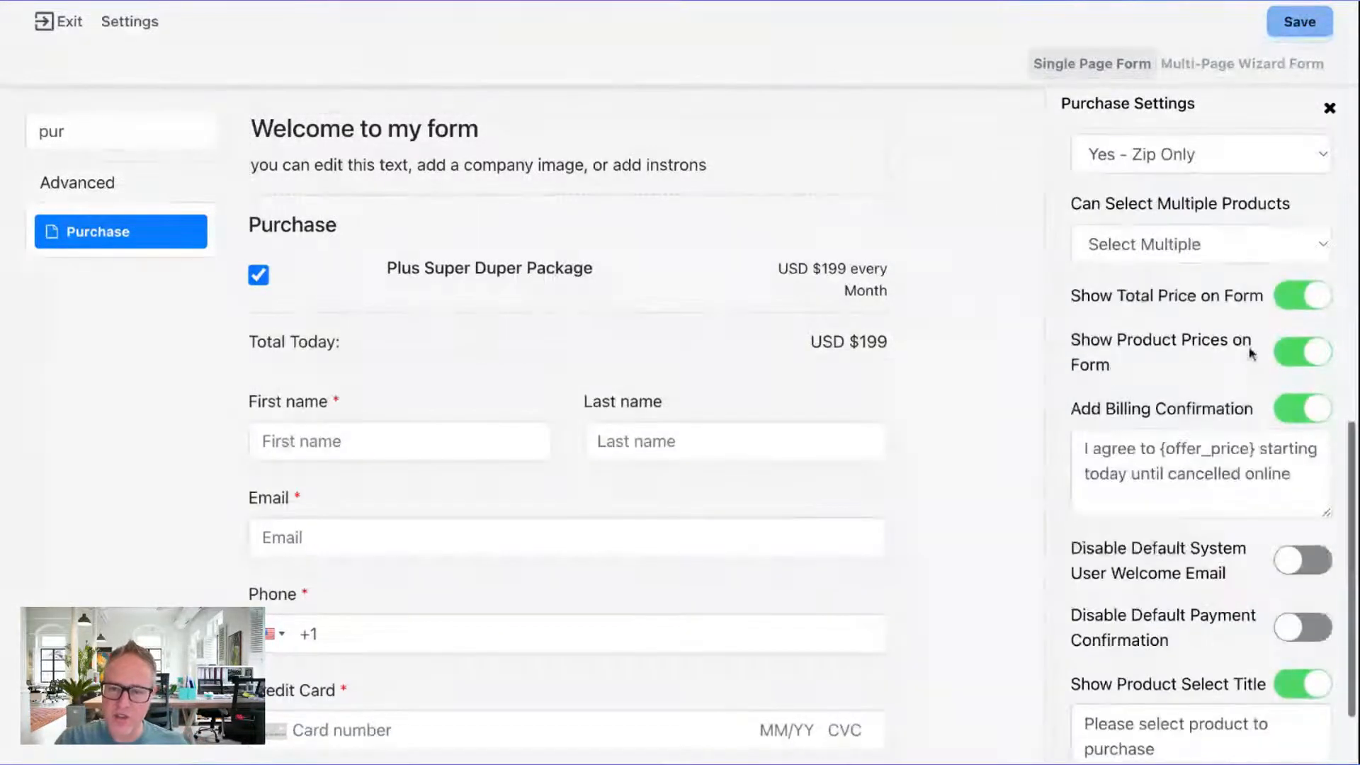
click(1250, 239)
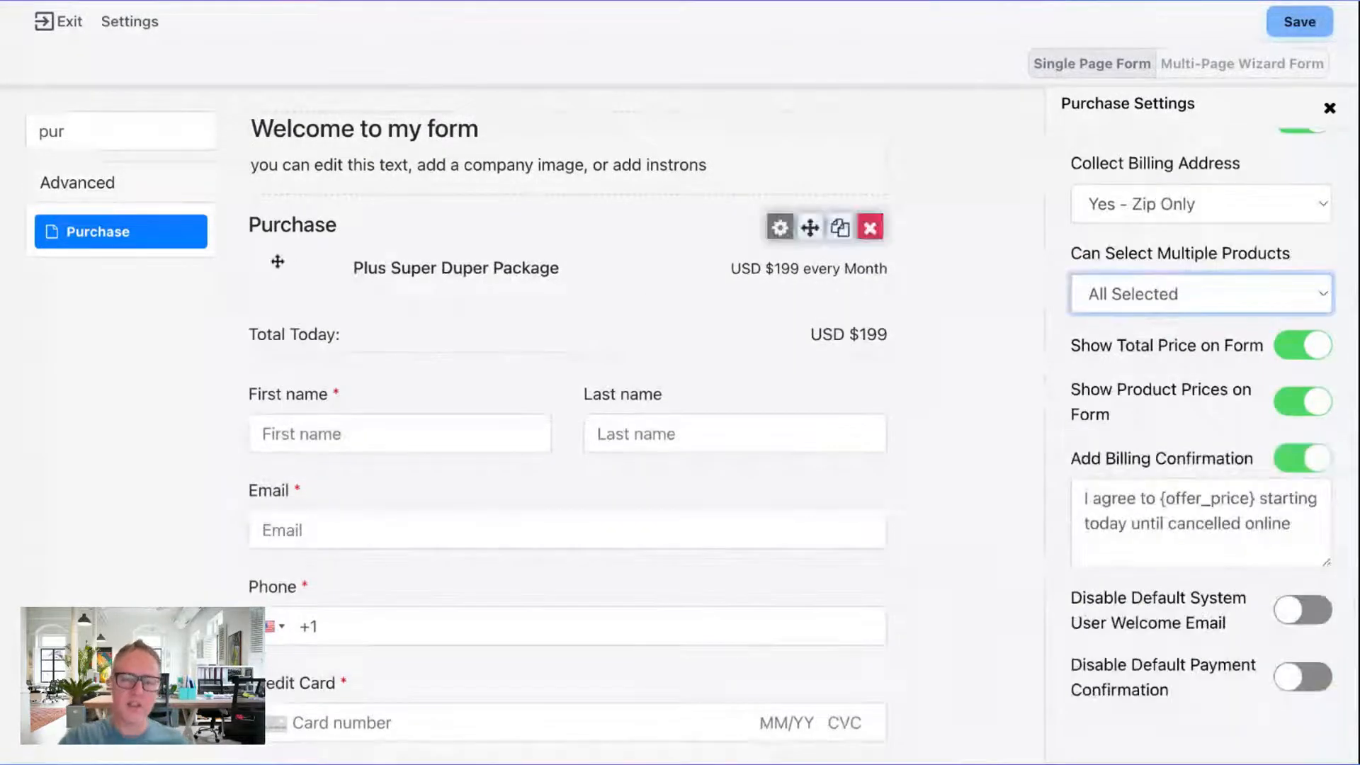
Step: Save the form under the name Sub-Account Signup Form and exit the form builder
click(1300, 23)
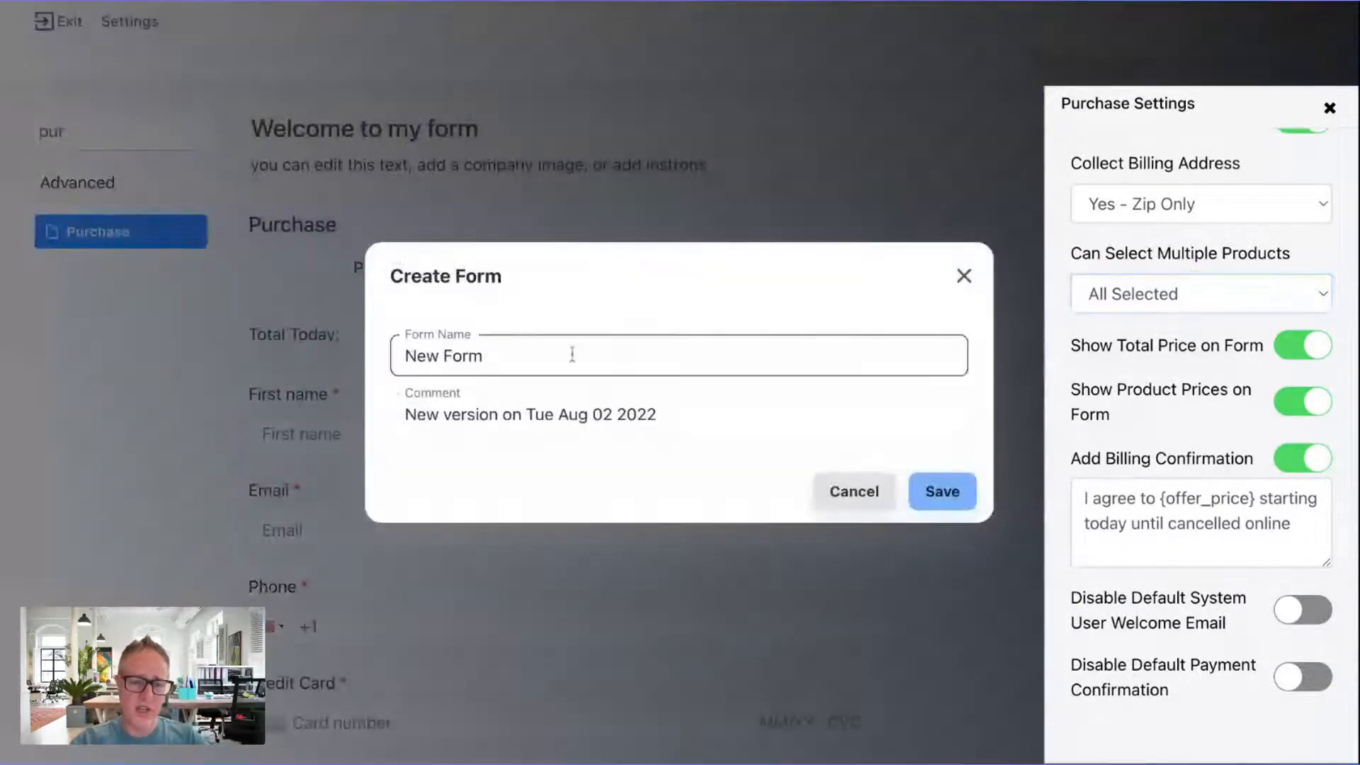
triple_click(572, 354)
text(S)
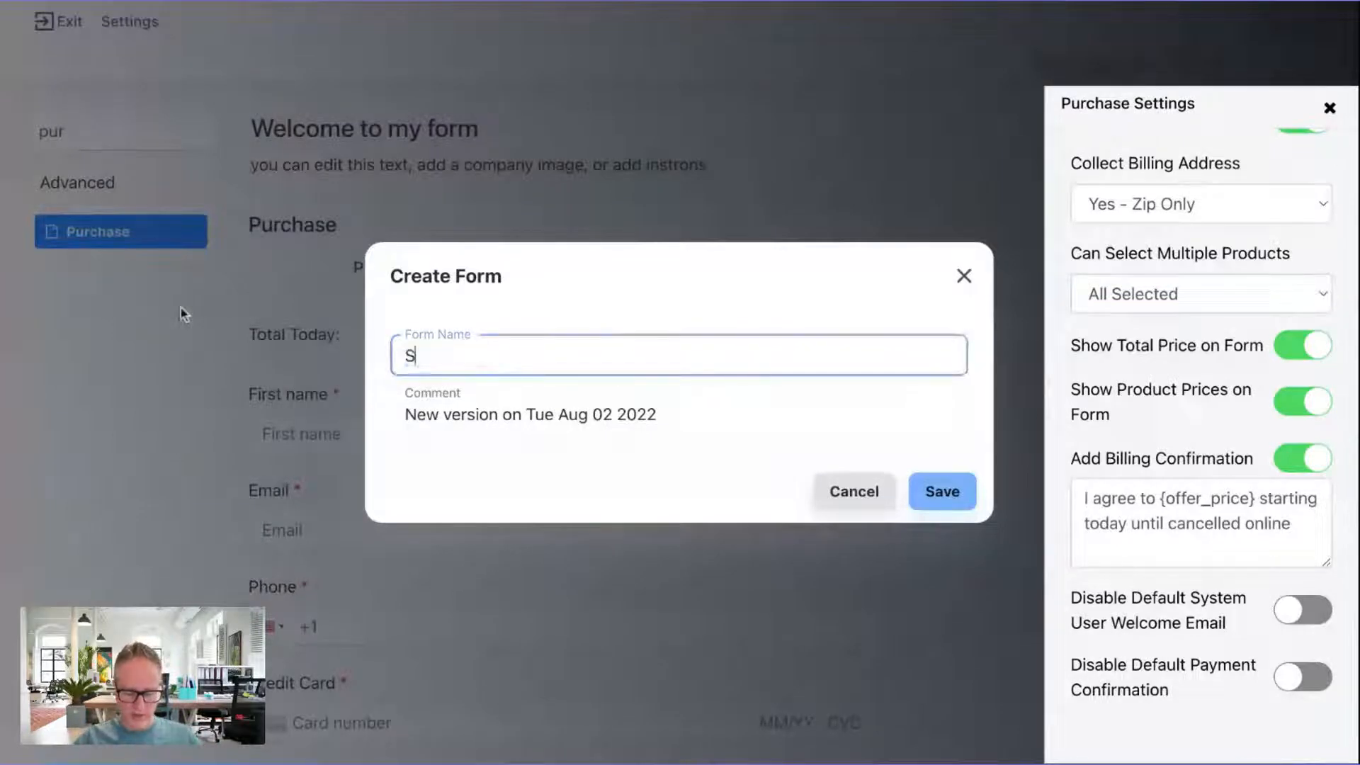
text(ub-Account Signu)
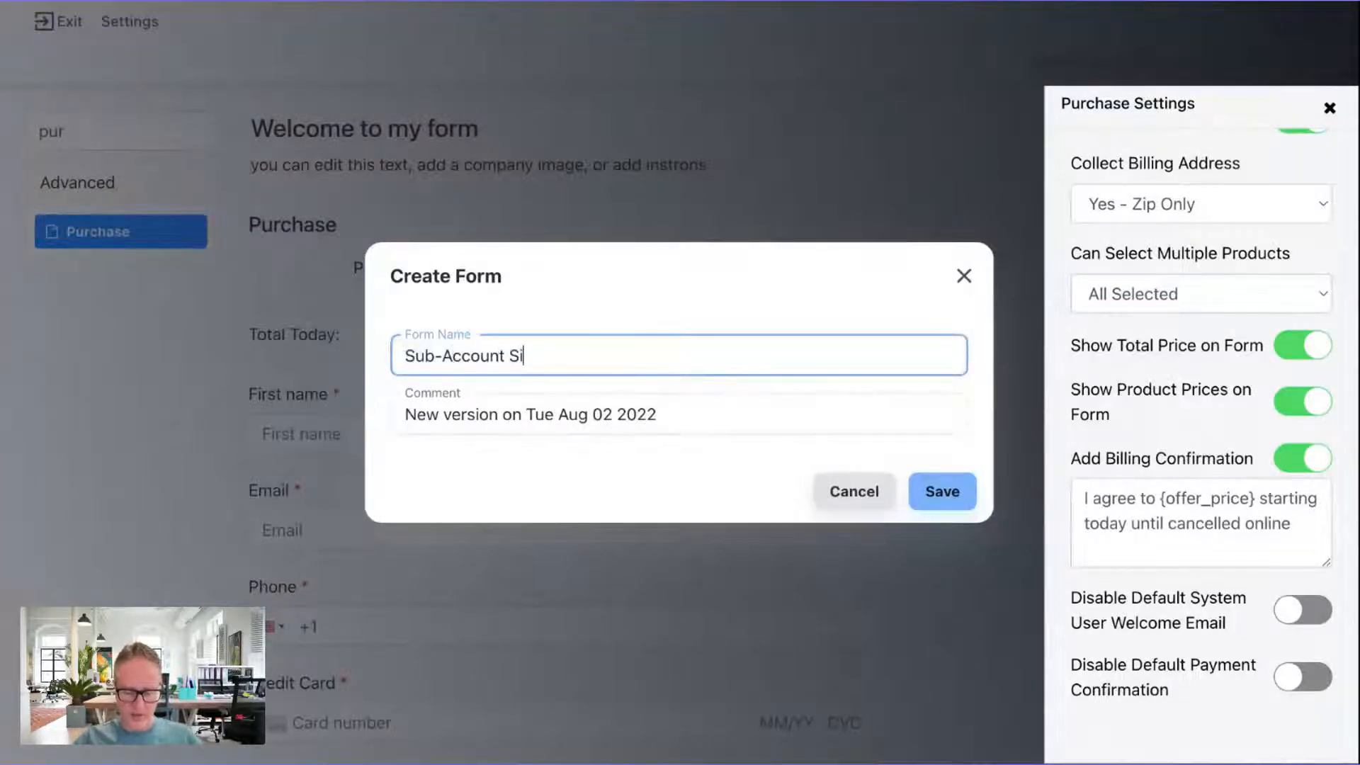
text(p Form)
key(Return)
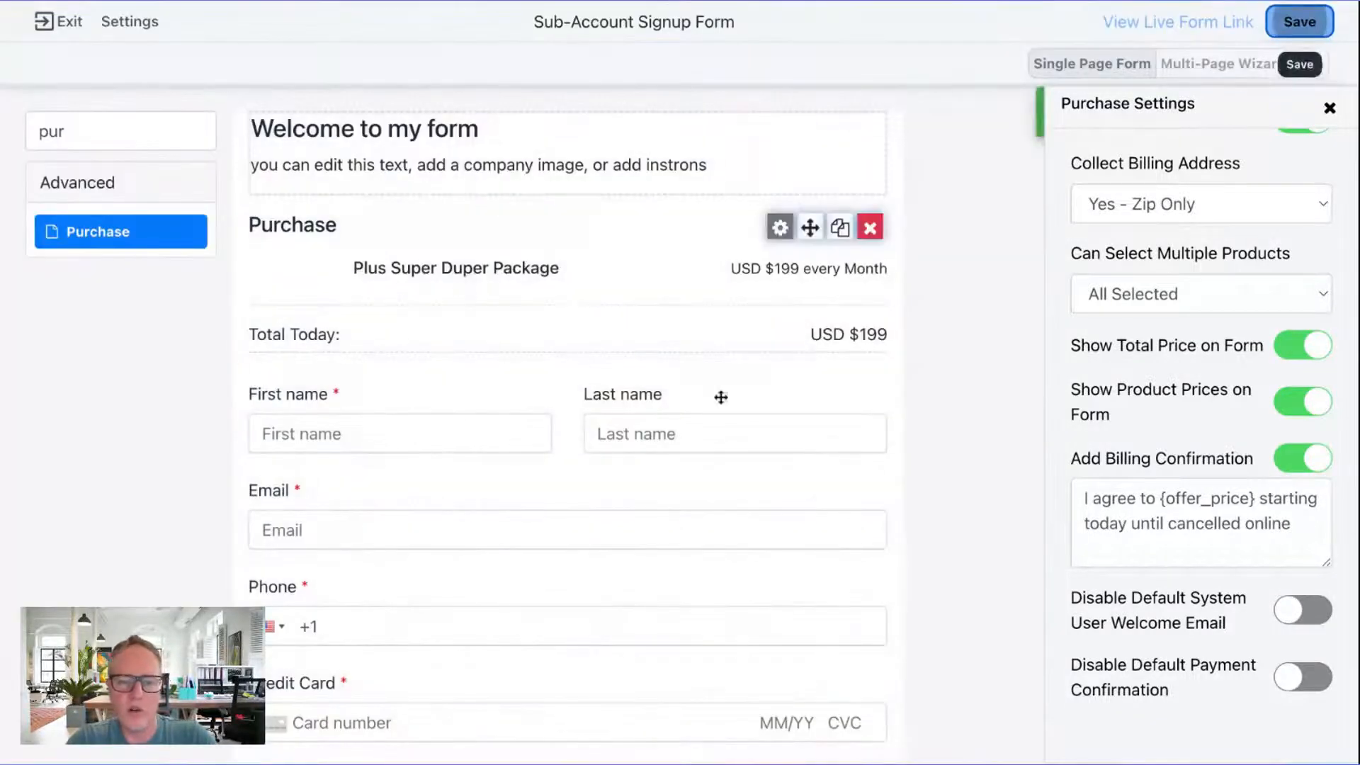
scroll(820, 432, down, 3)
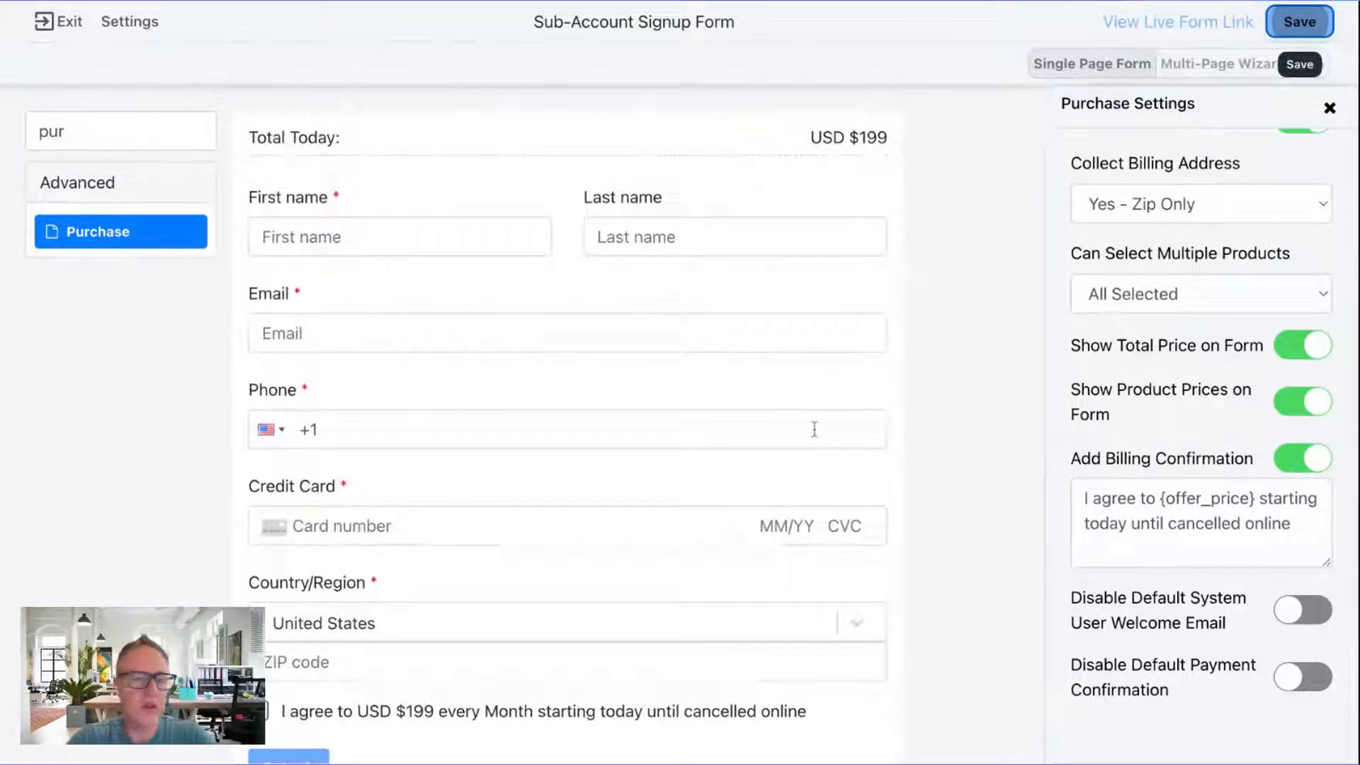
scroll(820, 431, up, 3)
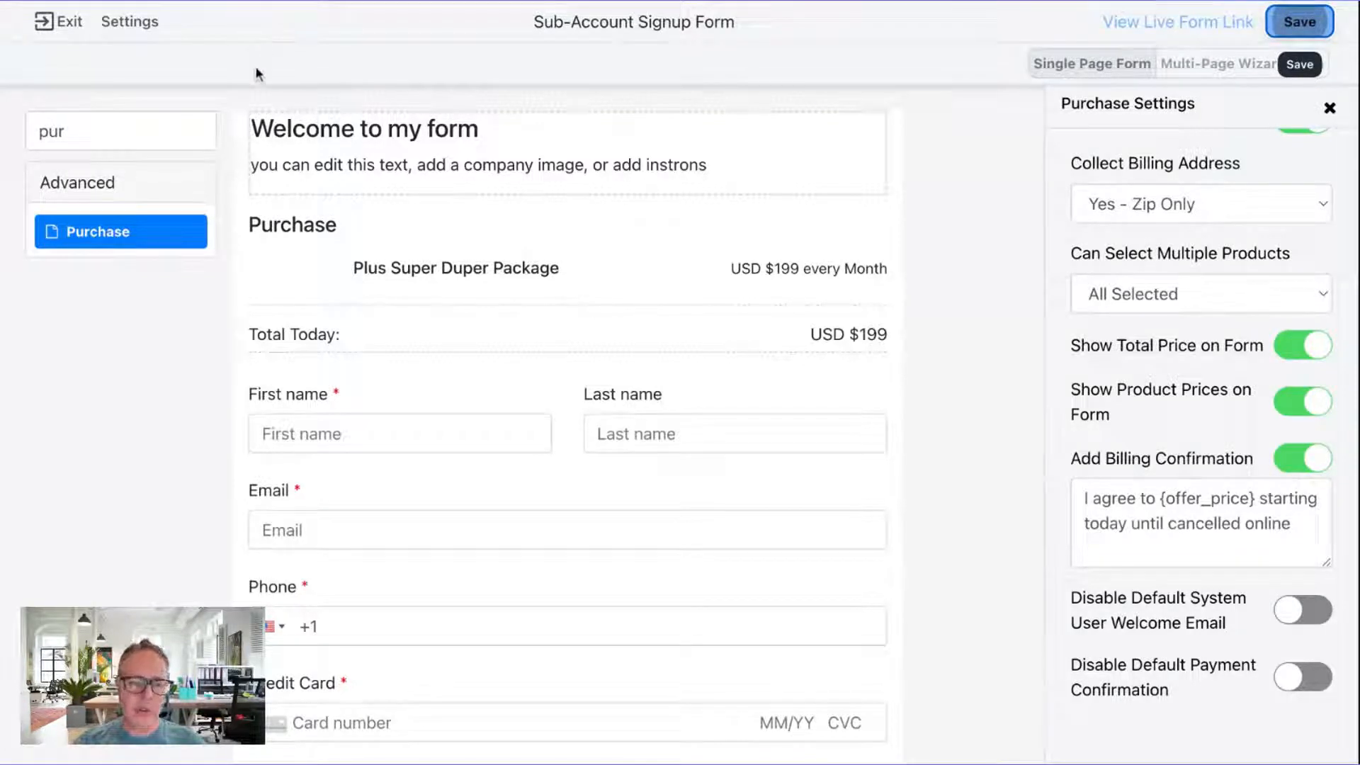
click(45, 21)
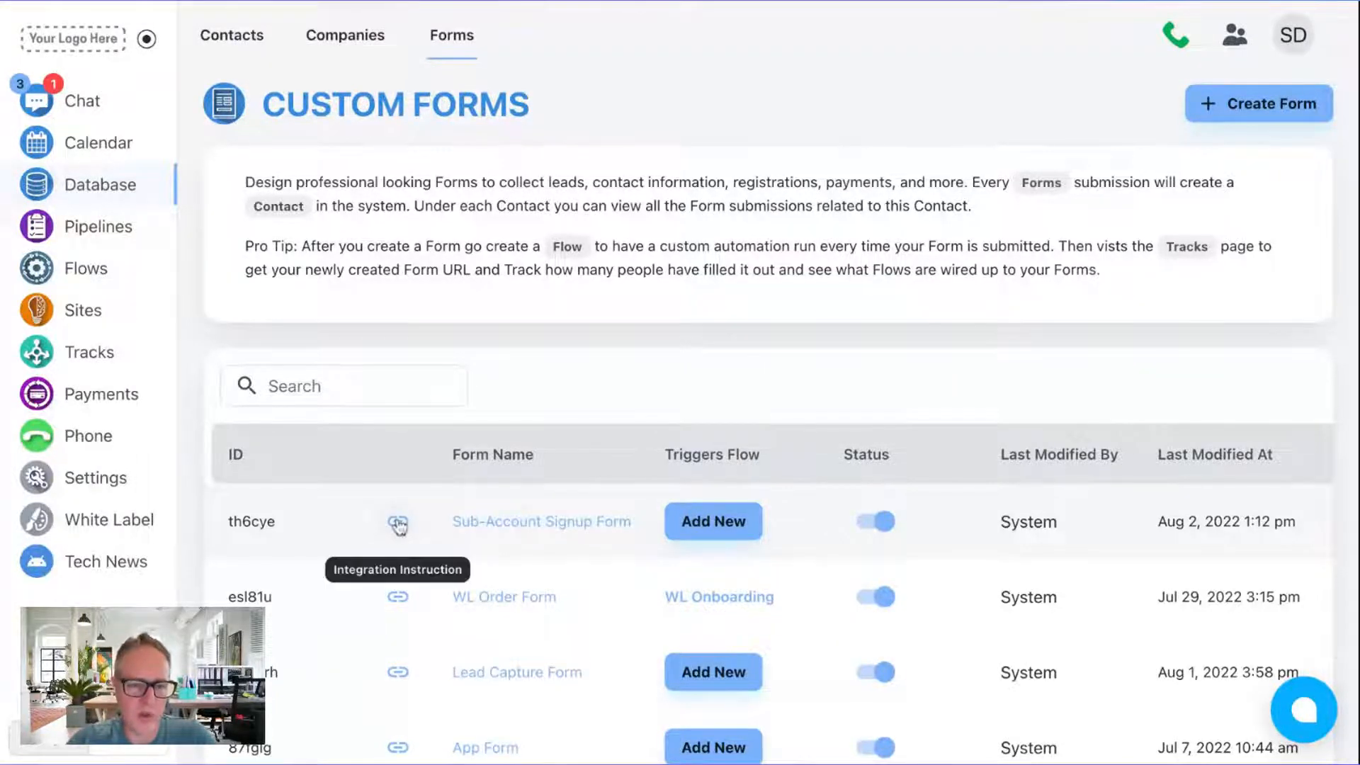
Step: Open the white-label test contact's record in the contacts database and examine its purchases and transactions under Billing
click(135, 201)
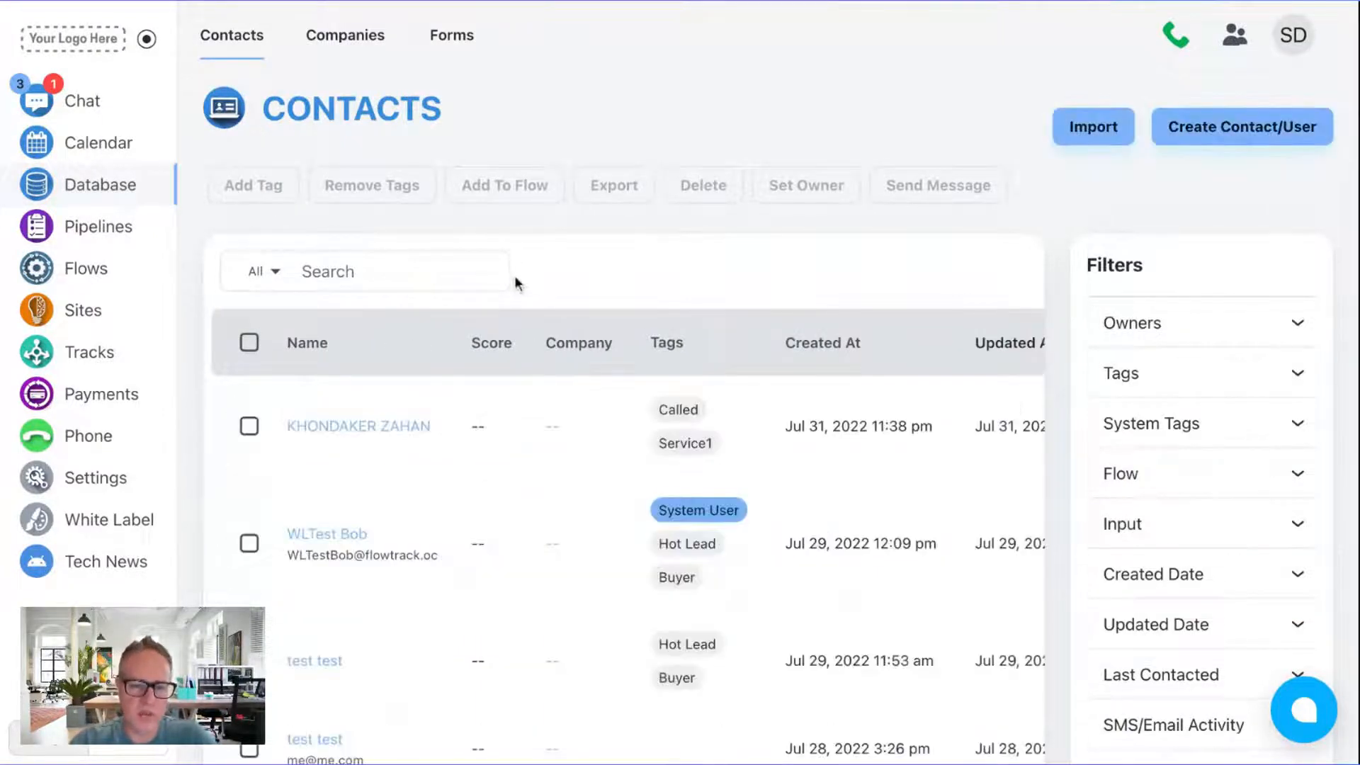
click(314, 543)
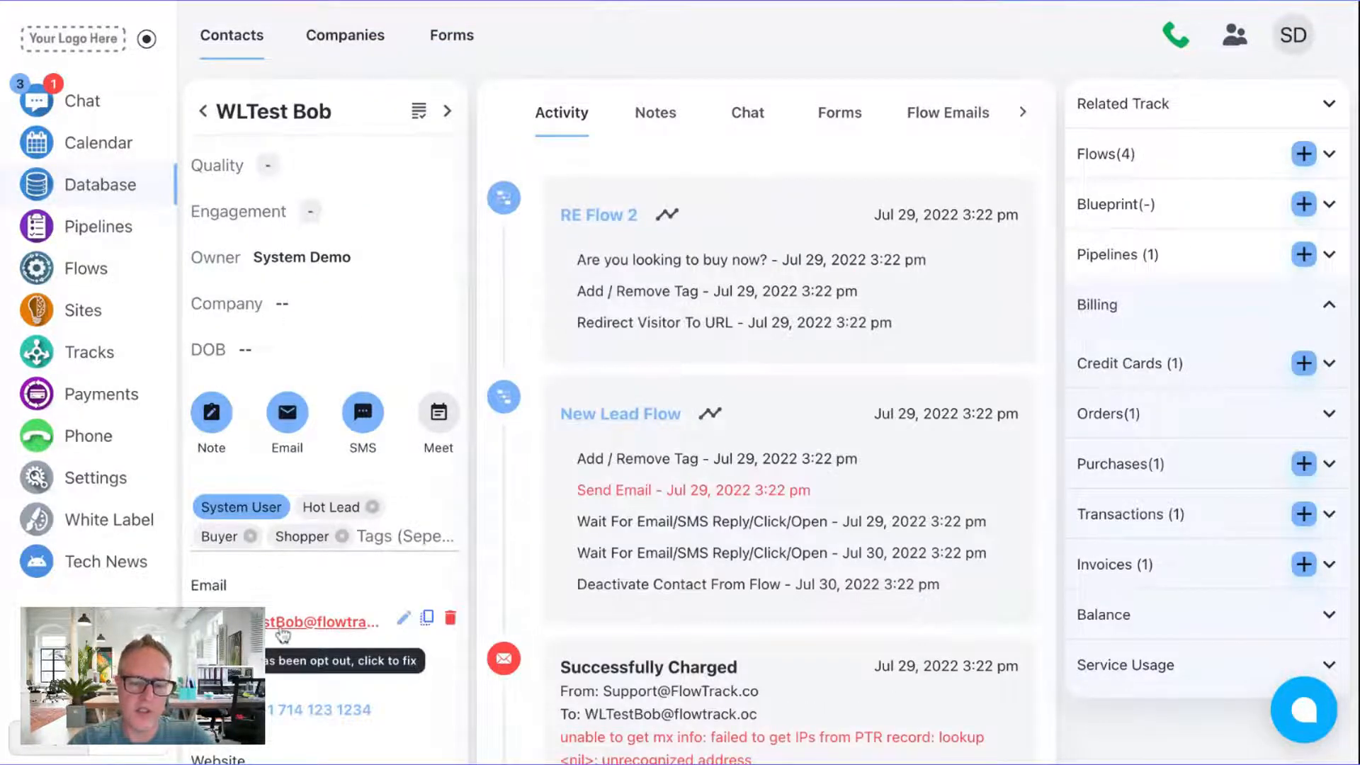
scroll(664, 552, down, 1)
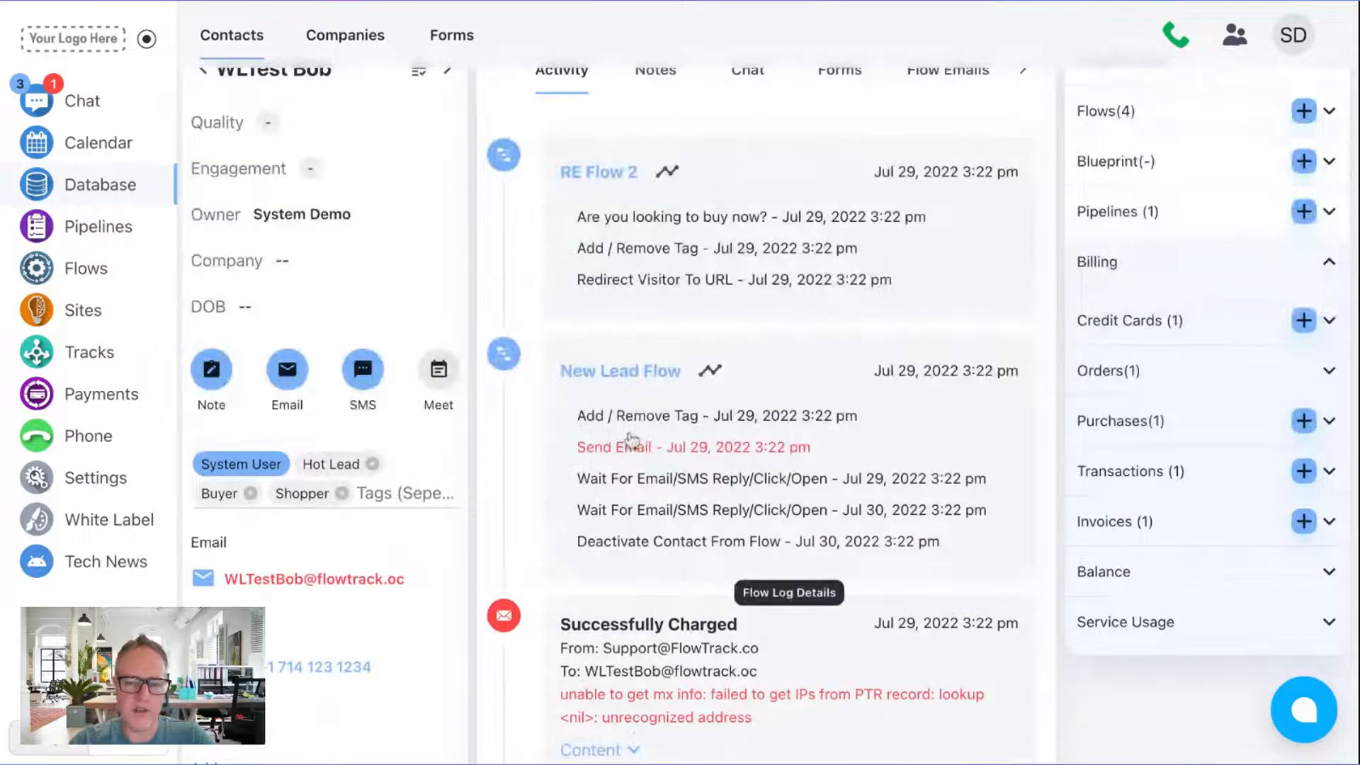
click(1143, 429)
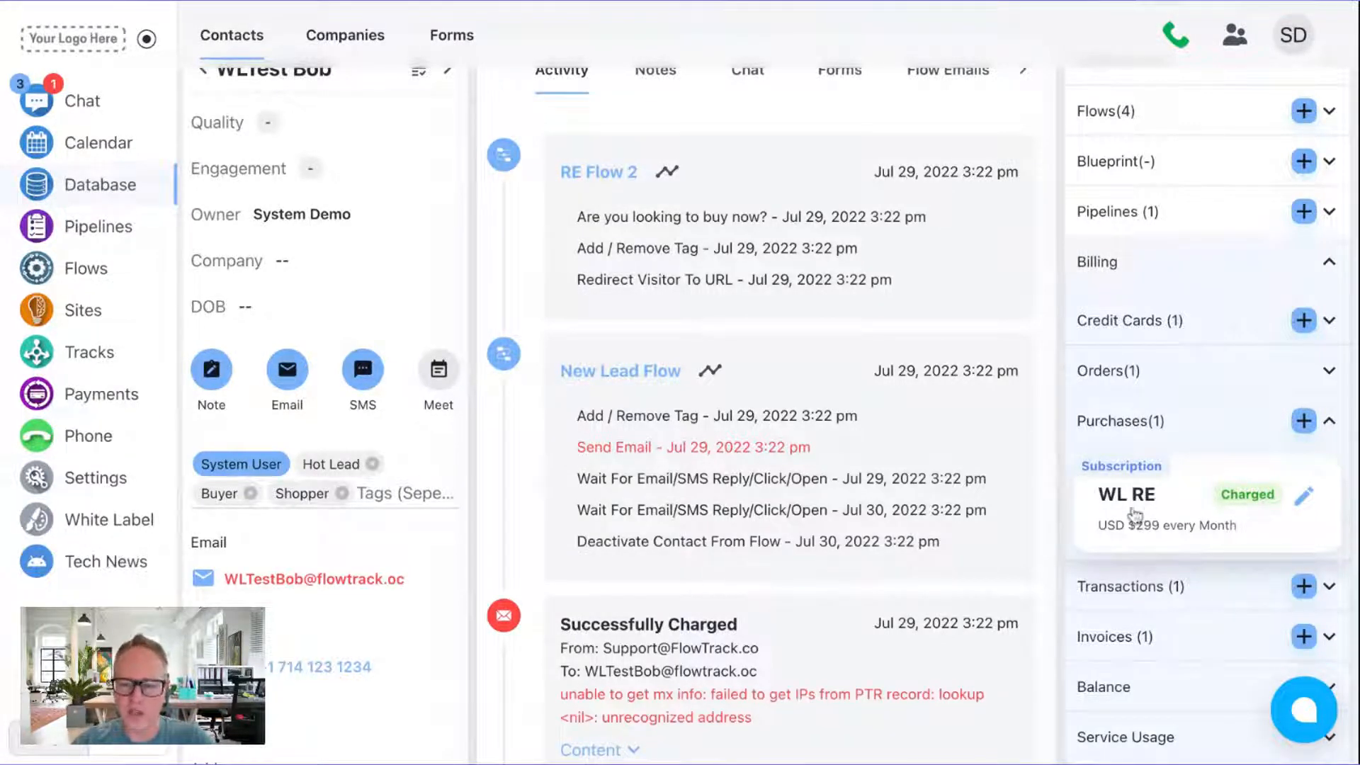
scroll(1195, 543, down, 1)
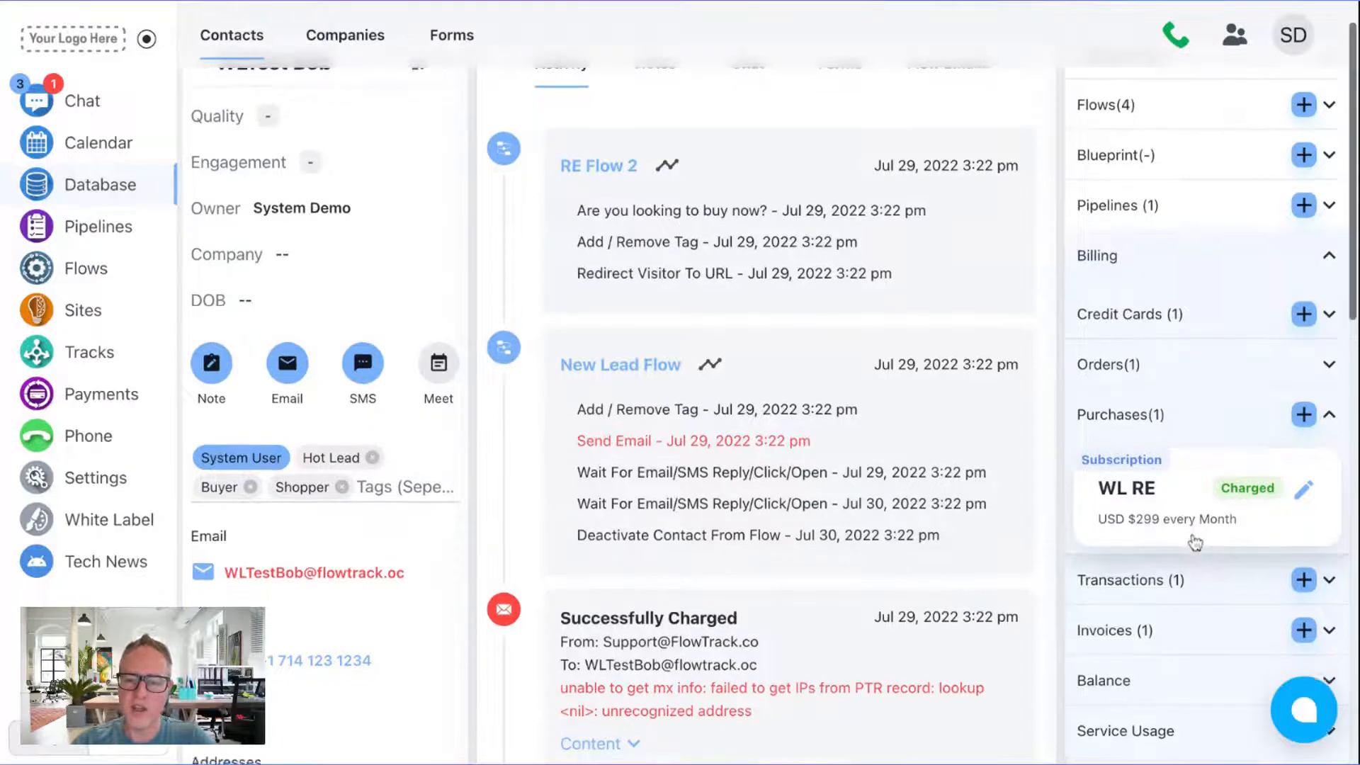
click(1190, 559)
scroll(1099, 543, down, 5)
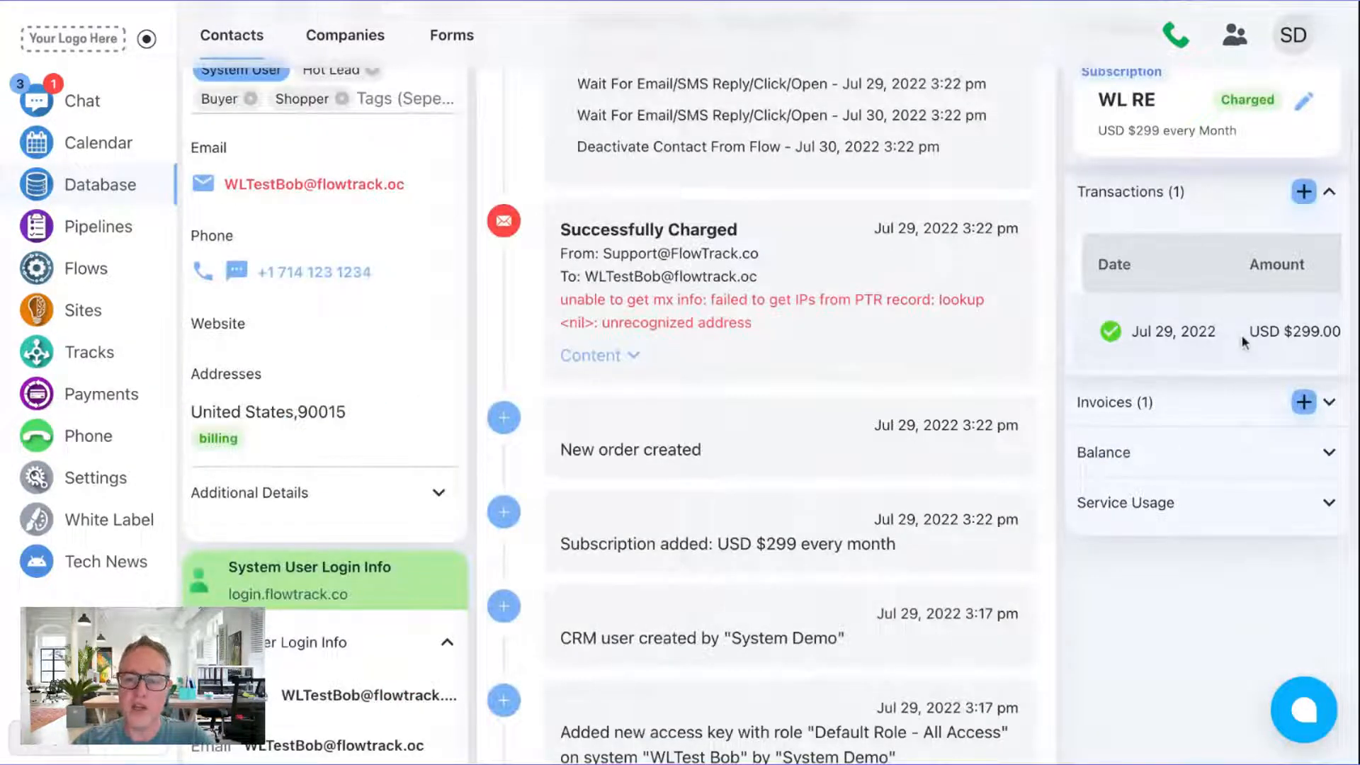
Step: Examine the contact's Service Usage table across its service, quantity, price and availability columns
click(1159, 503)
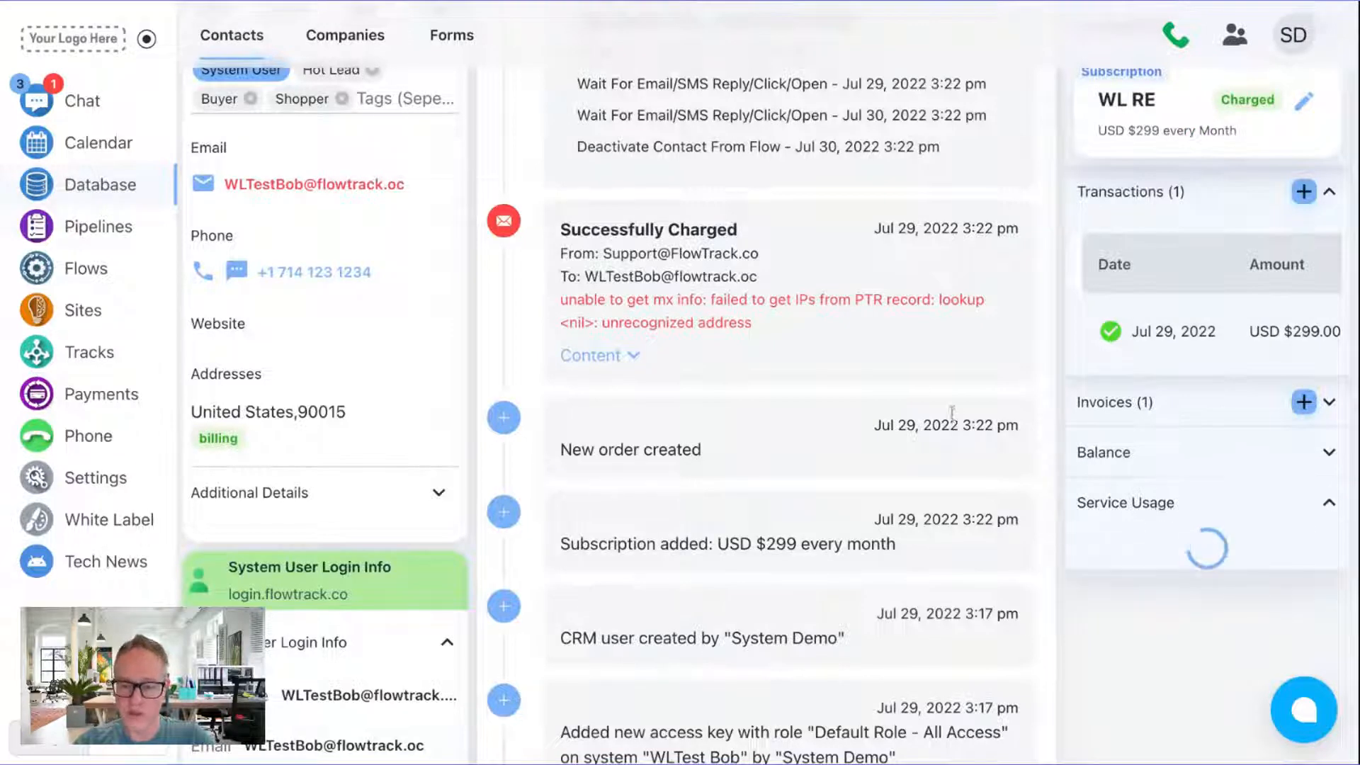
scroll(956, 408, down, 4)
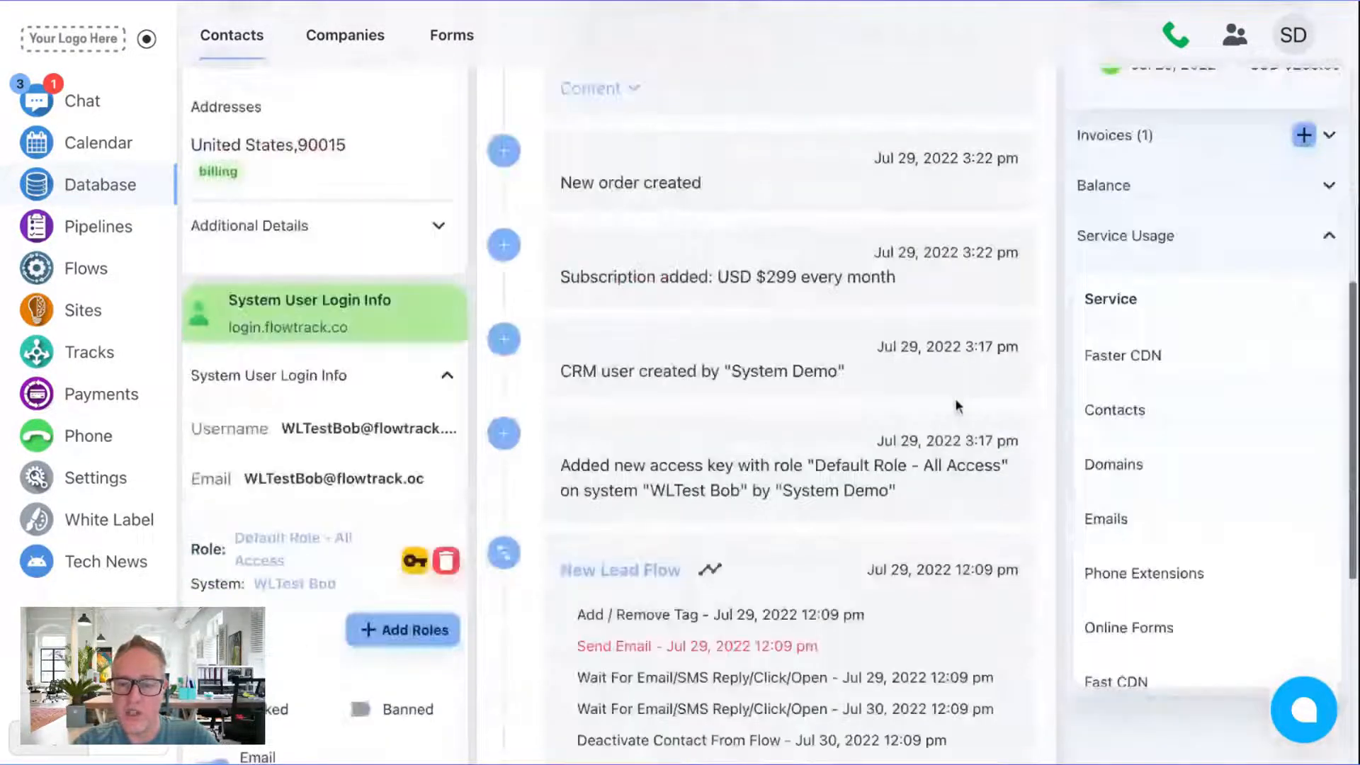
scroll(1148, 481, left, 1)
scroll(1148, 482, right, 4)
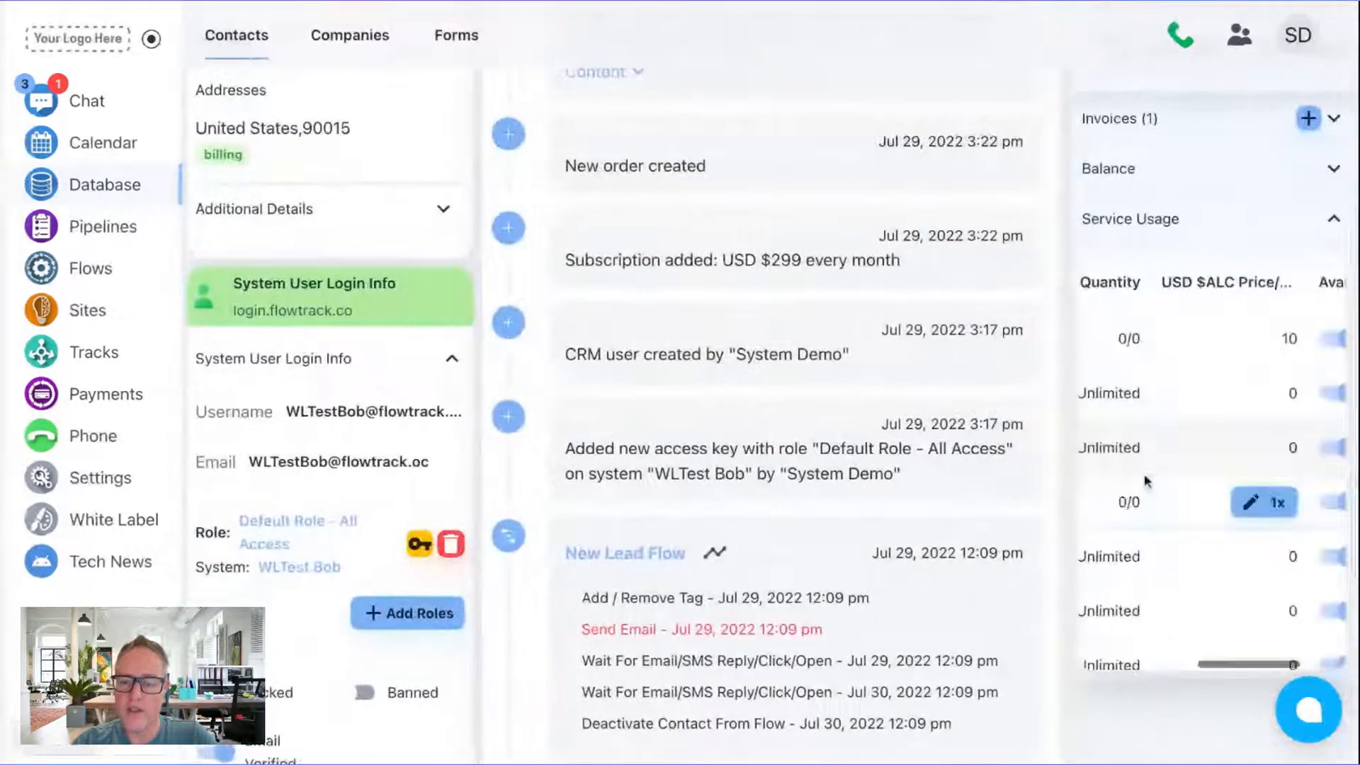
scroll(1212, 659, left, 3)
scroll(1189, 664, left, 3)
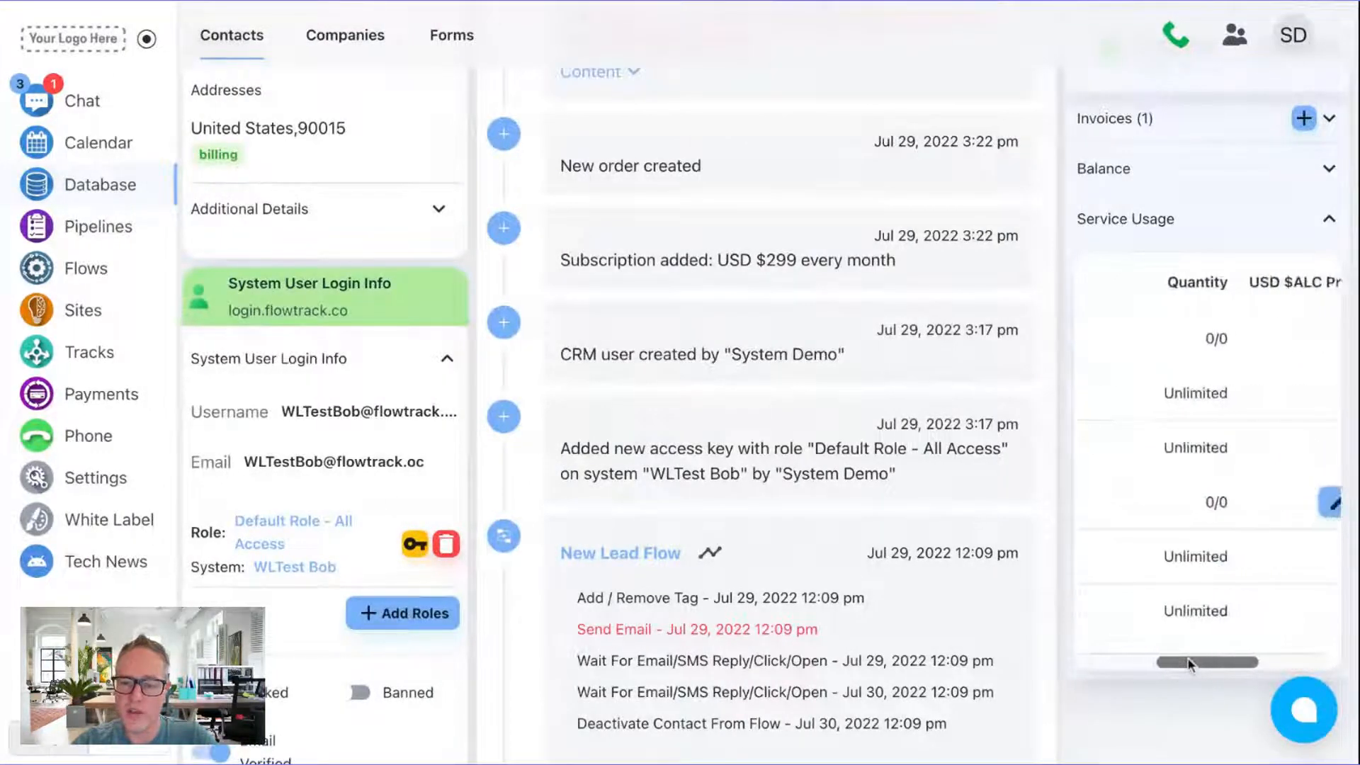
scroll(1189, 664, right, 5)
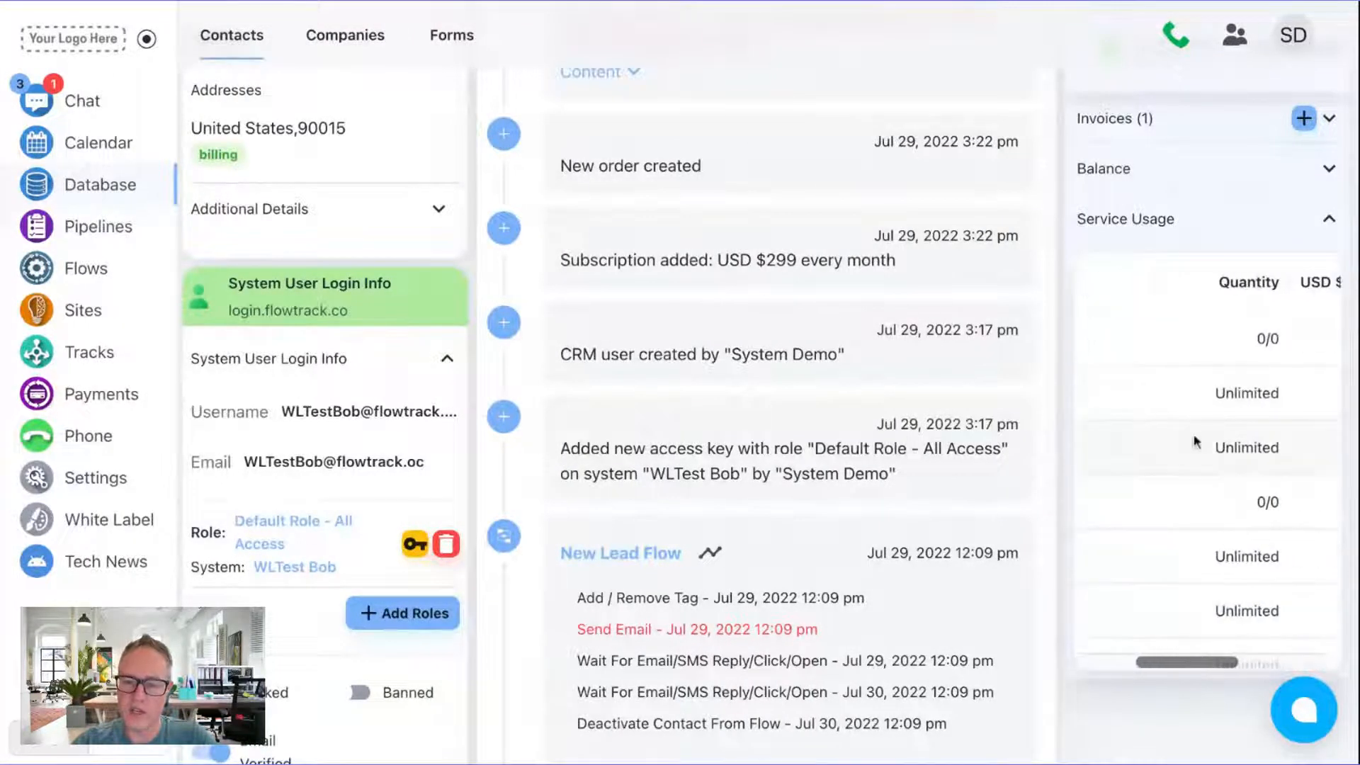
scroll(1177, 669, right, 5)
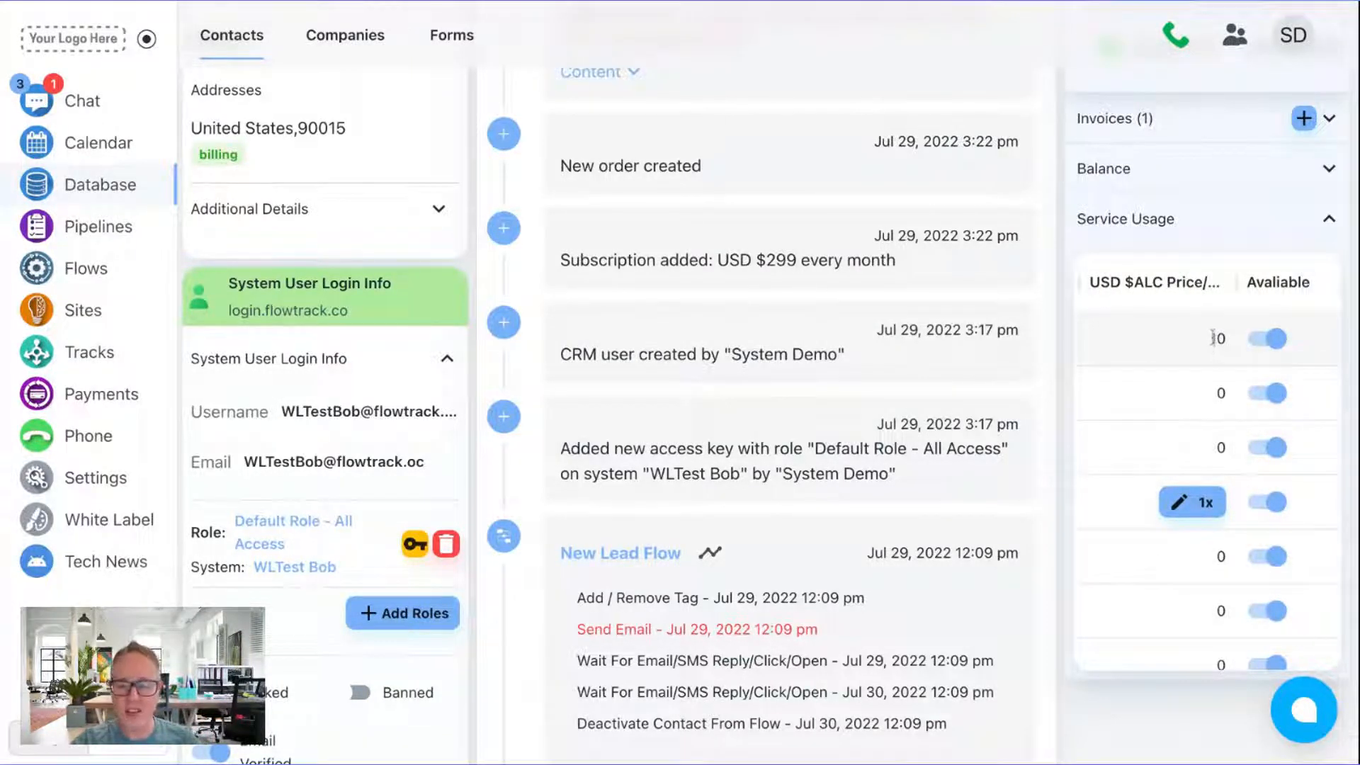
scroll(1208, 340, left, 5)
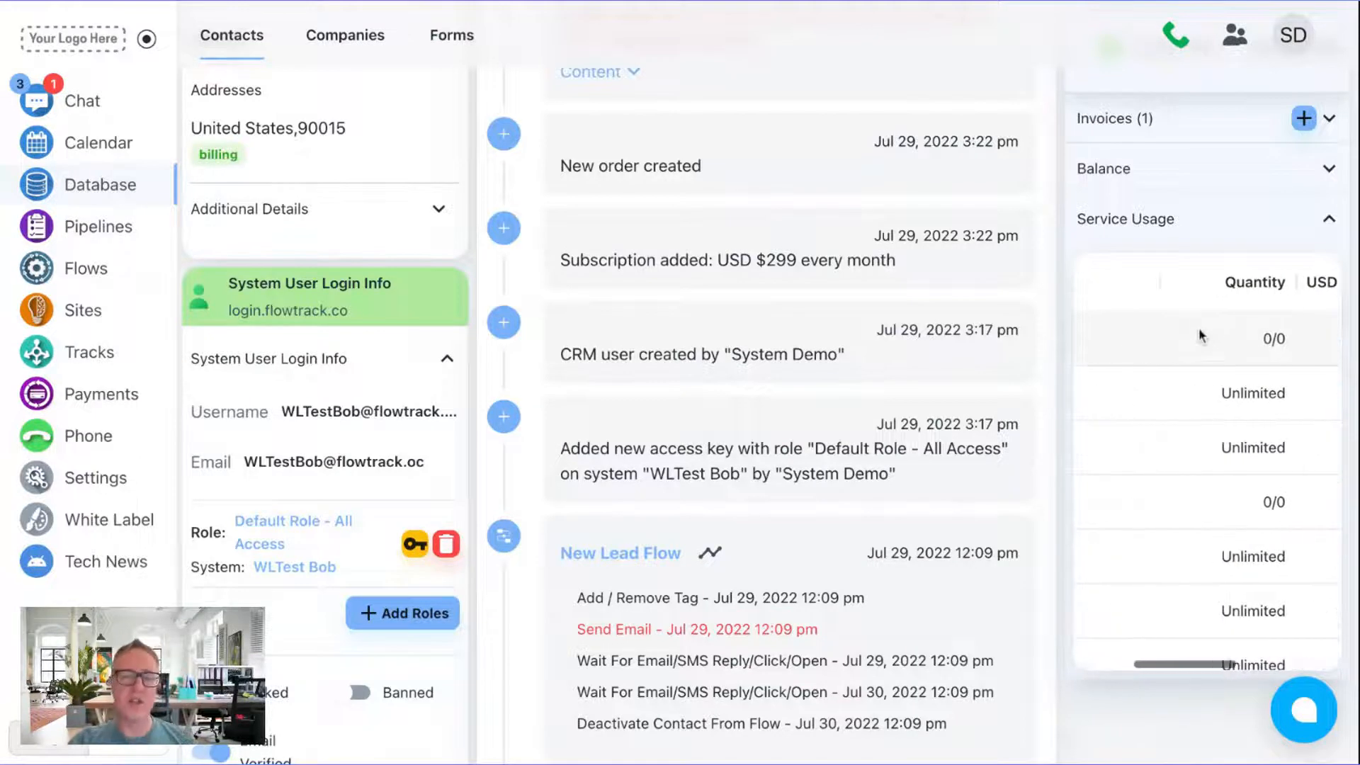
scroll(1189, 344, left, 3)
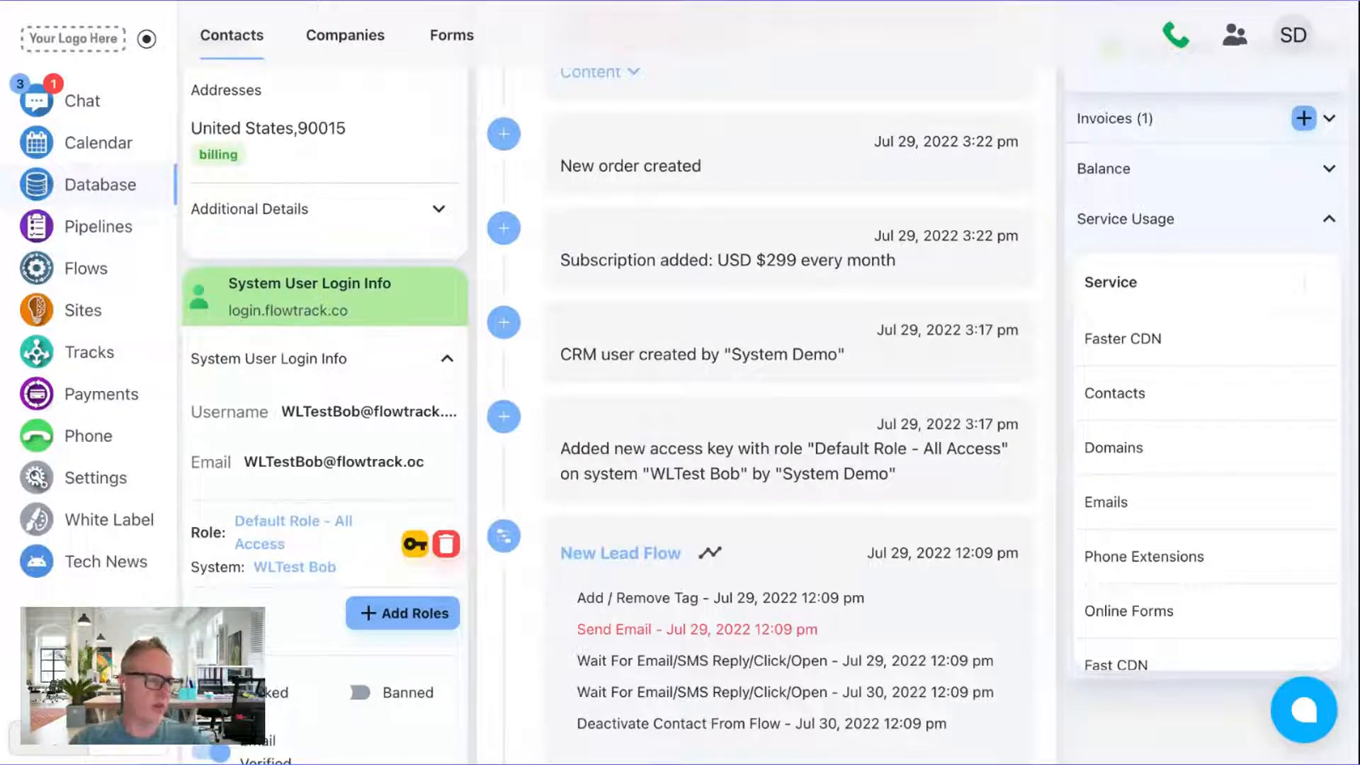
Step: Open the white-label System Emails list and look through the system generated email types and their recipients
click(138, 525)
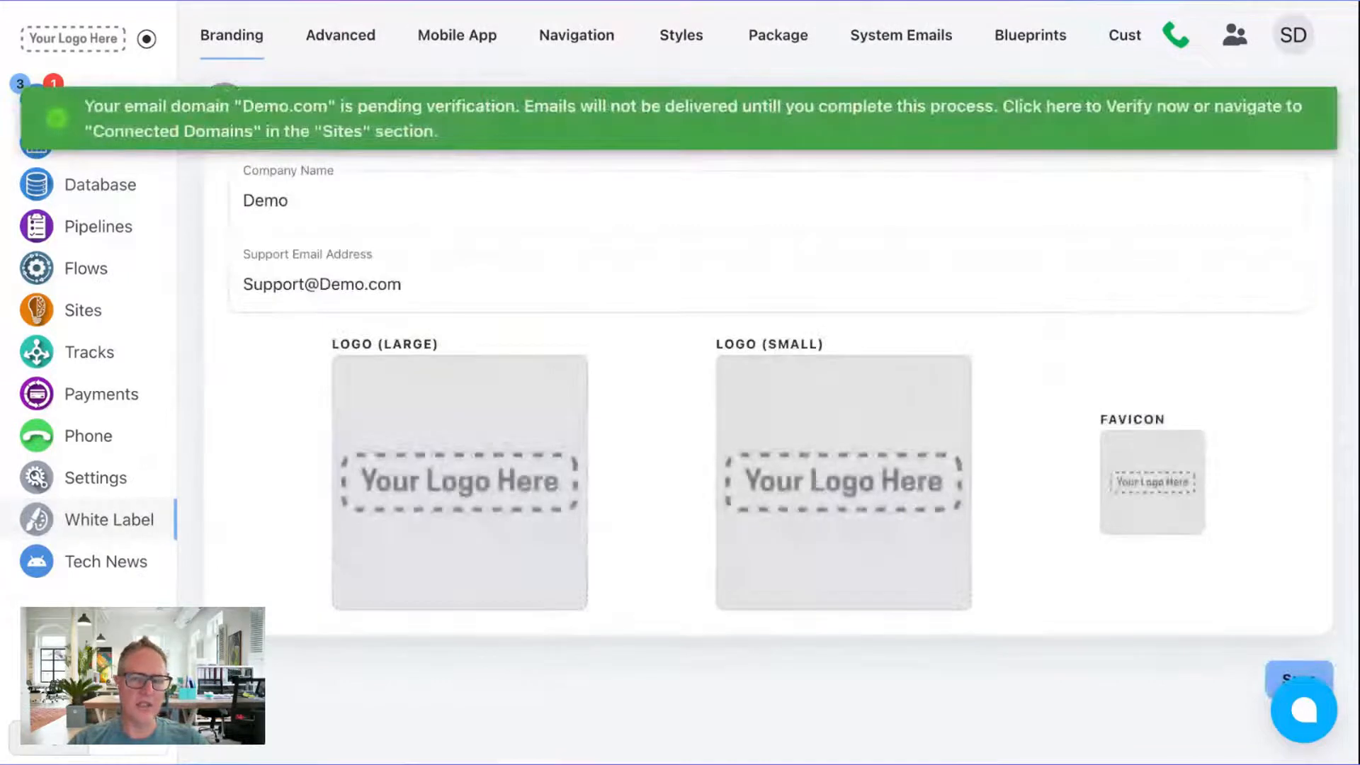
click(897, 39)
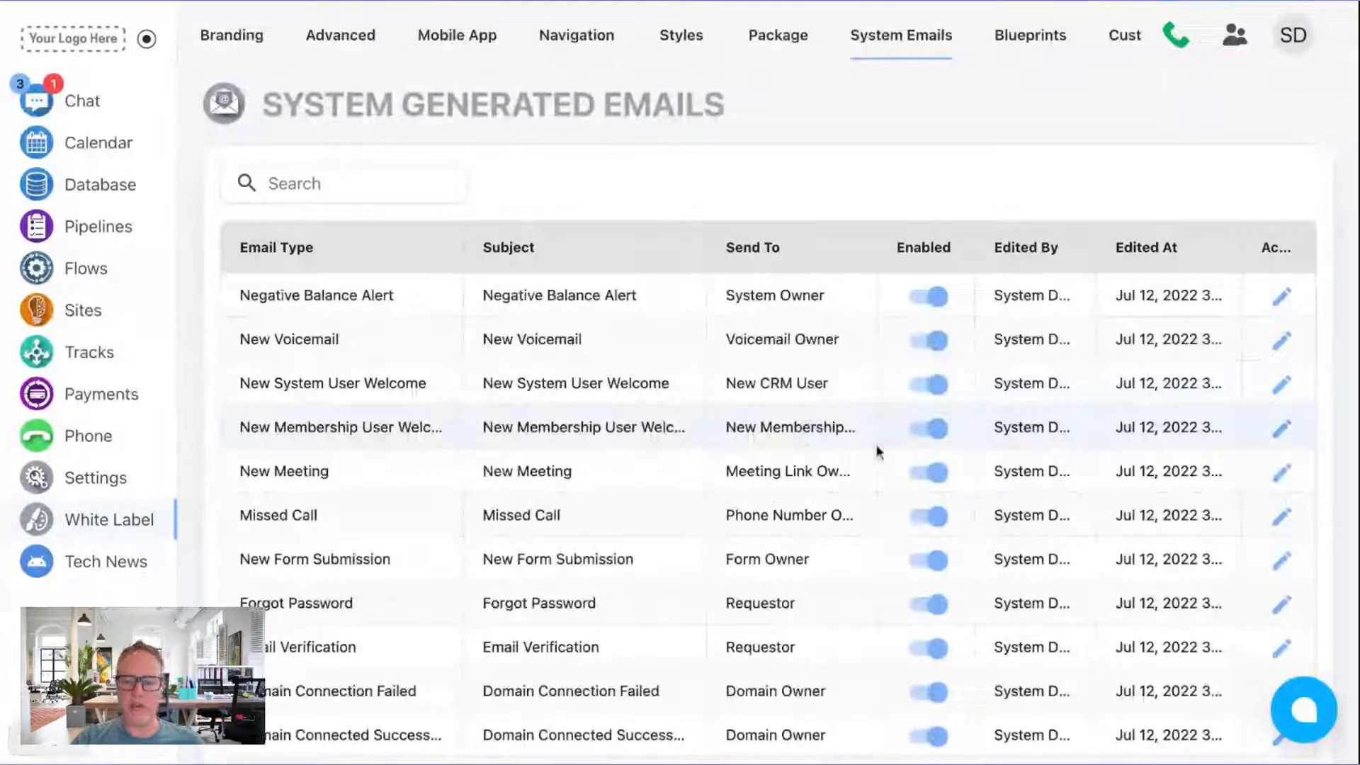
scroll(821, 375, down, 1)
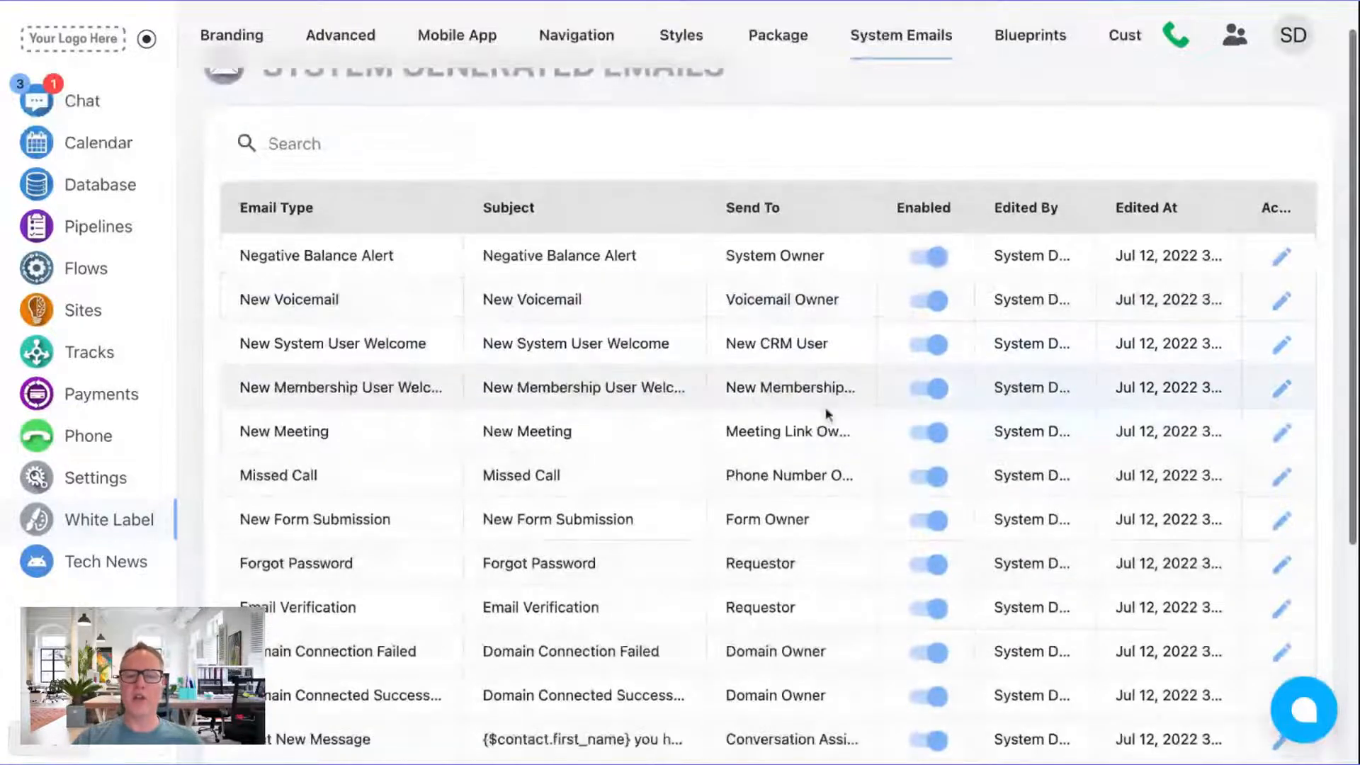
scroll(786, 446, down, 3)
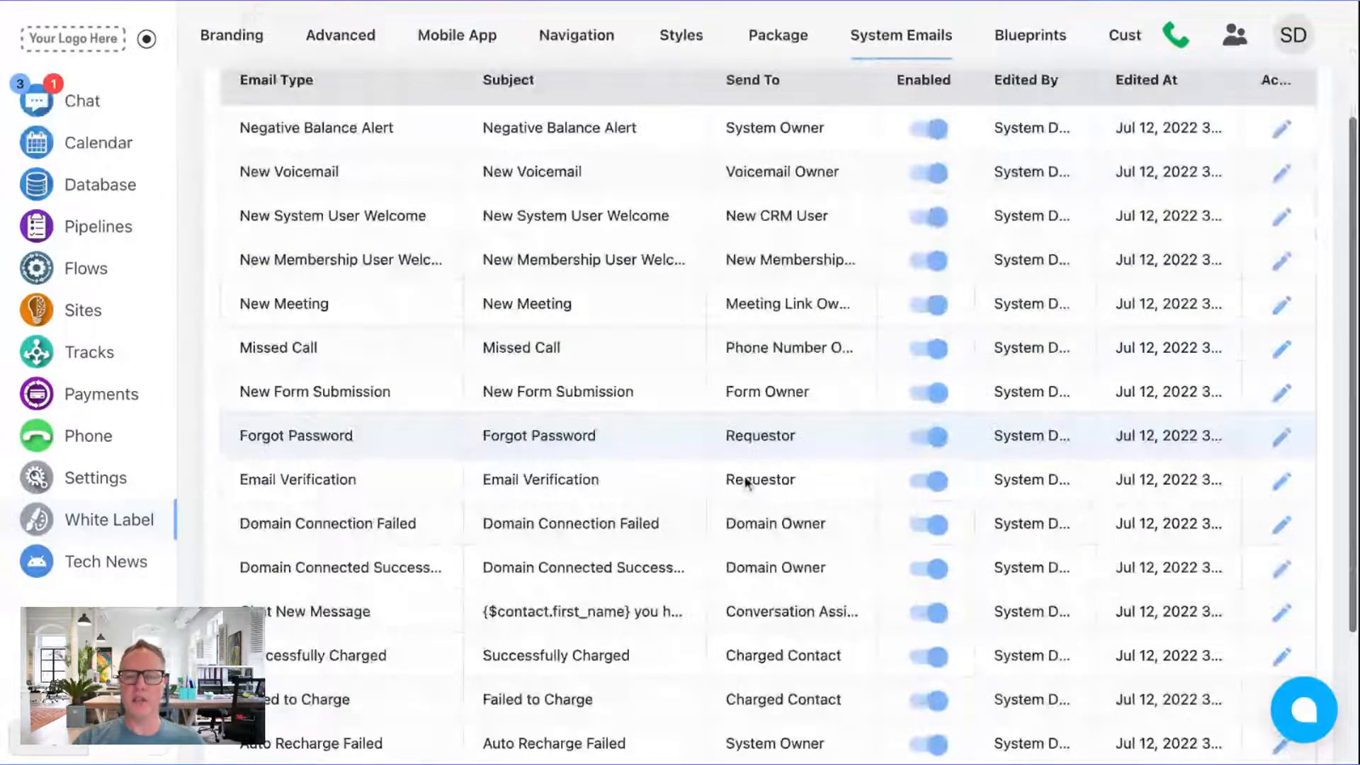
scroll(748, 482, up, 4)
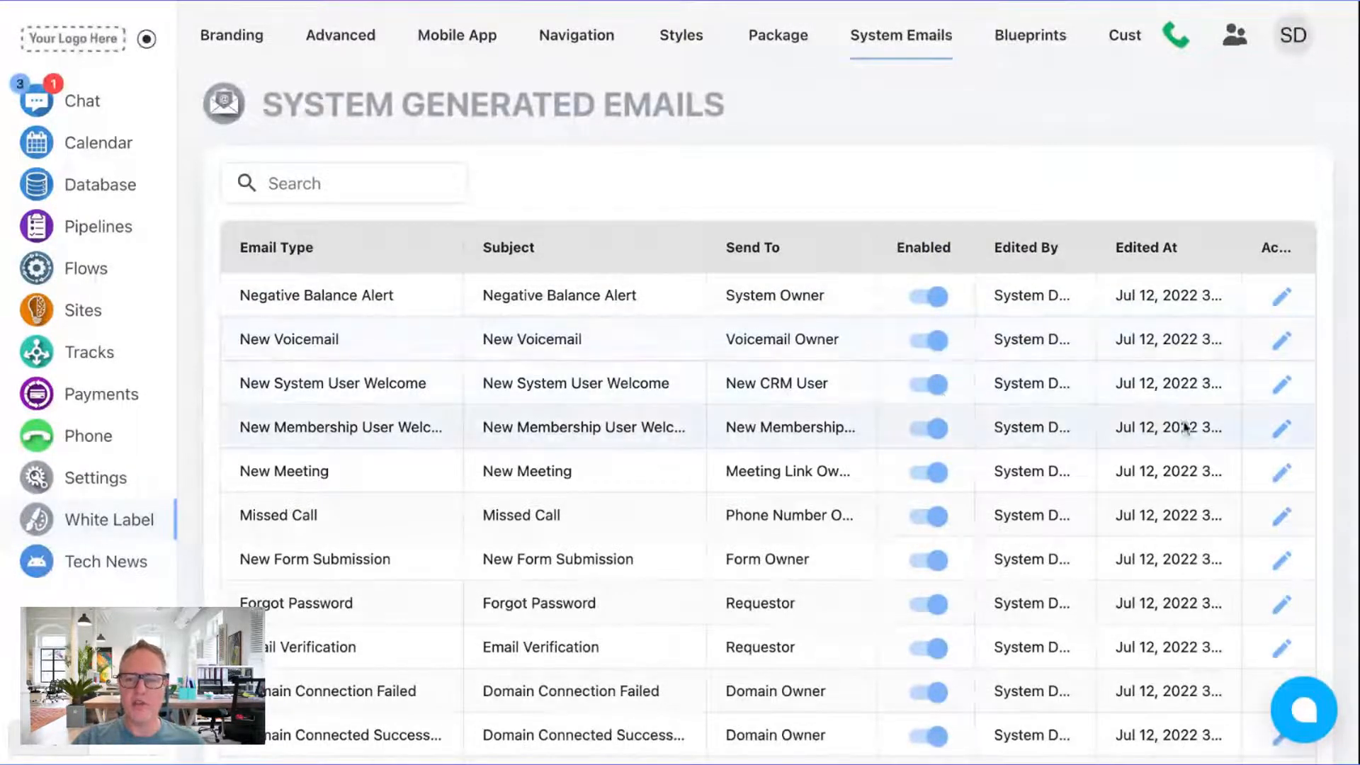
Step: Open the New System User Welcome email template for review and close it without editing
click(1281, 386)
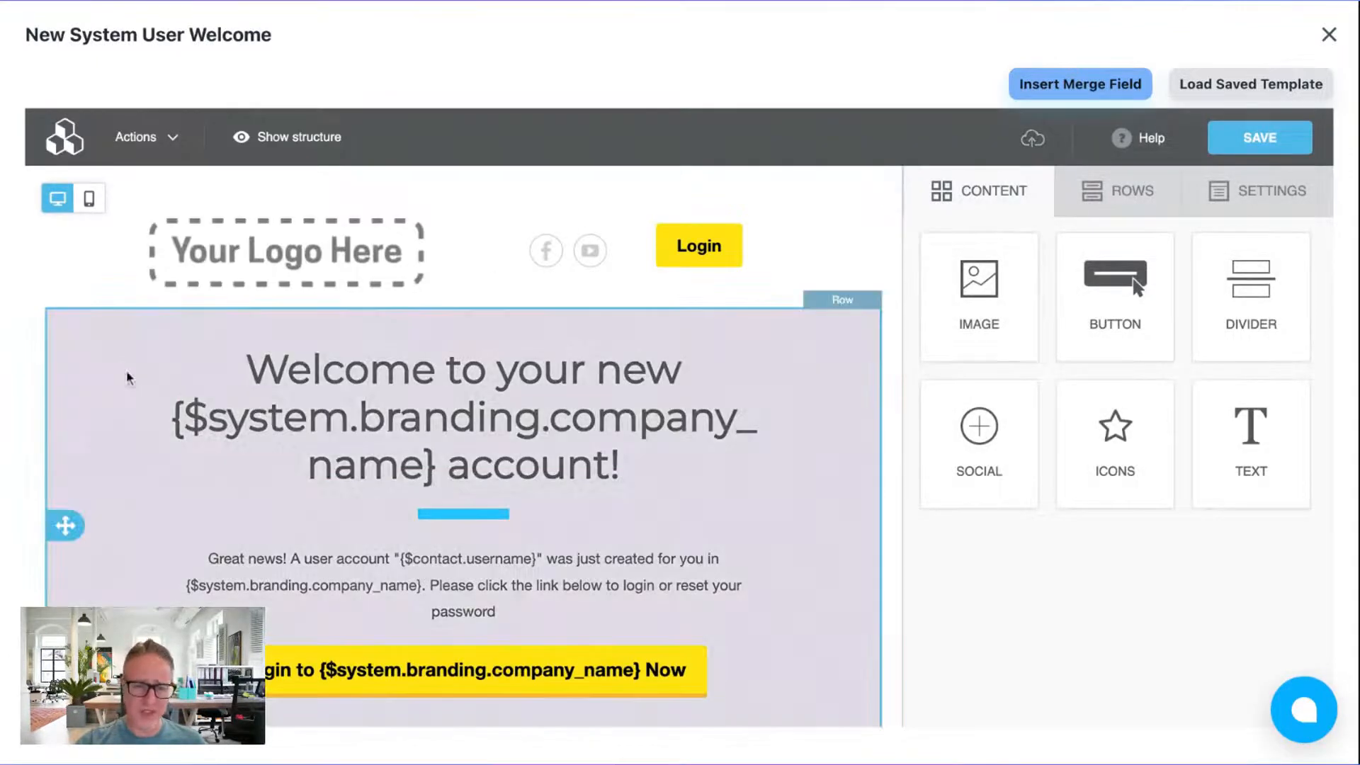
click(326, 418)
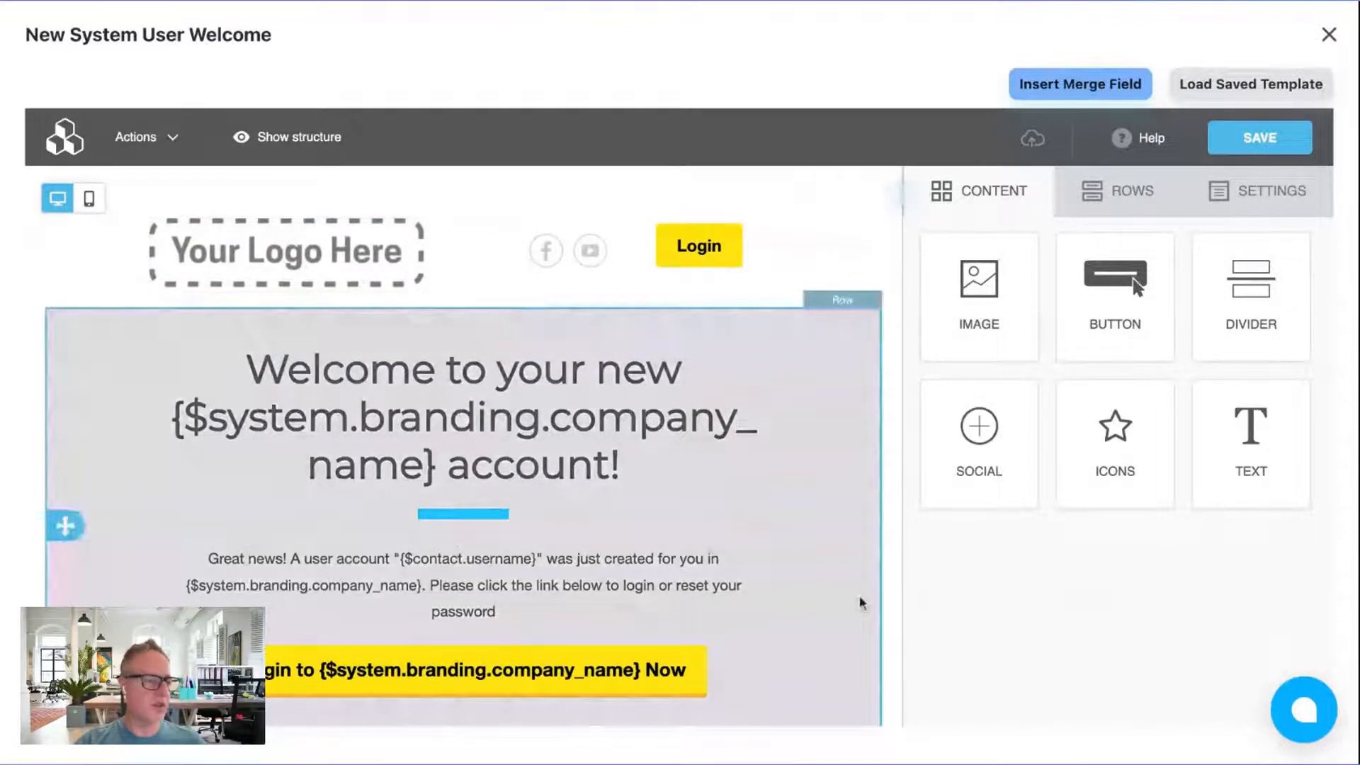
click(1329, 36)
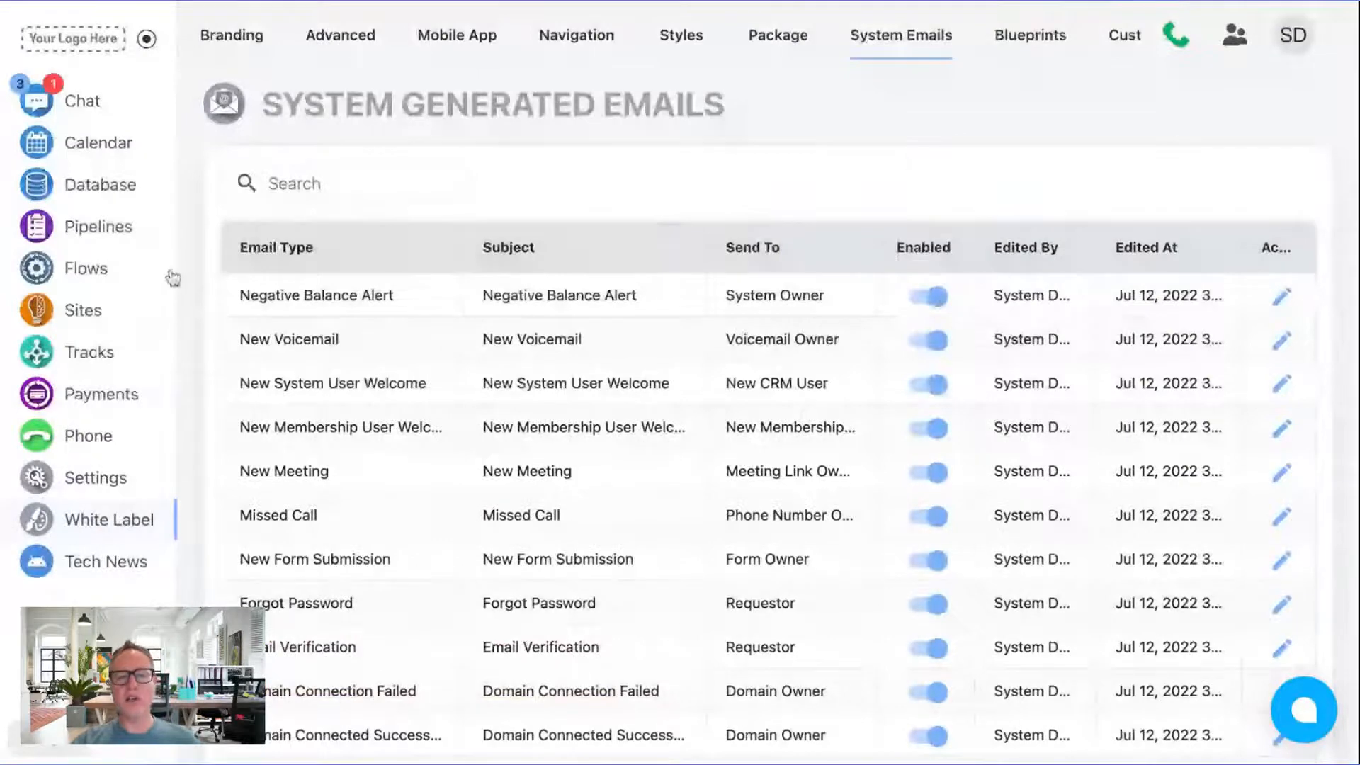
Step: Return to the custom forms and create a new flow triggered by the Sub-Account Signup Form
click(98, 188)
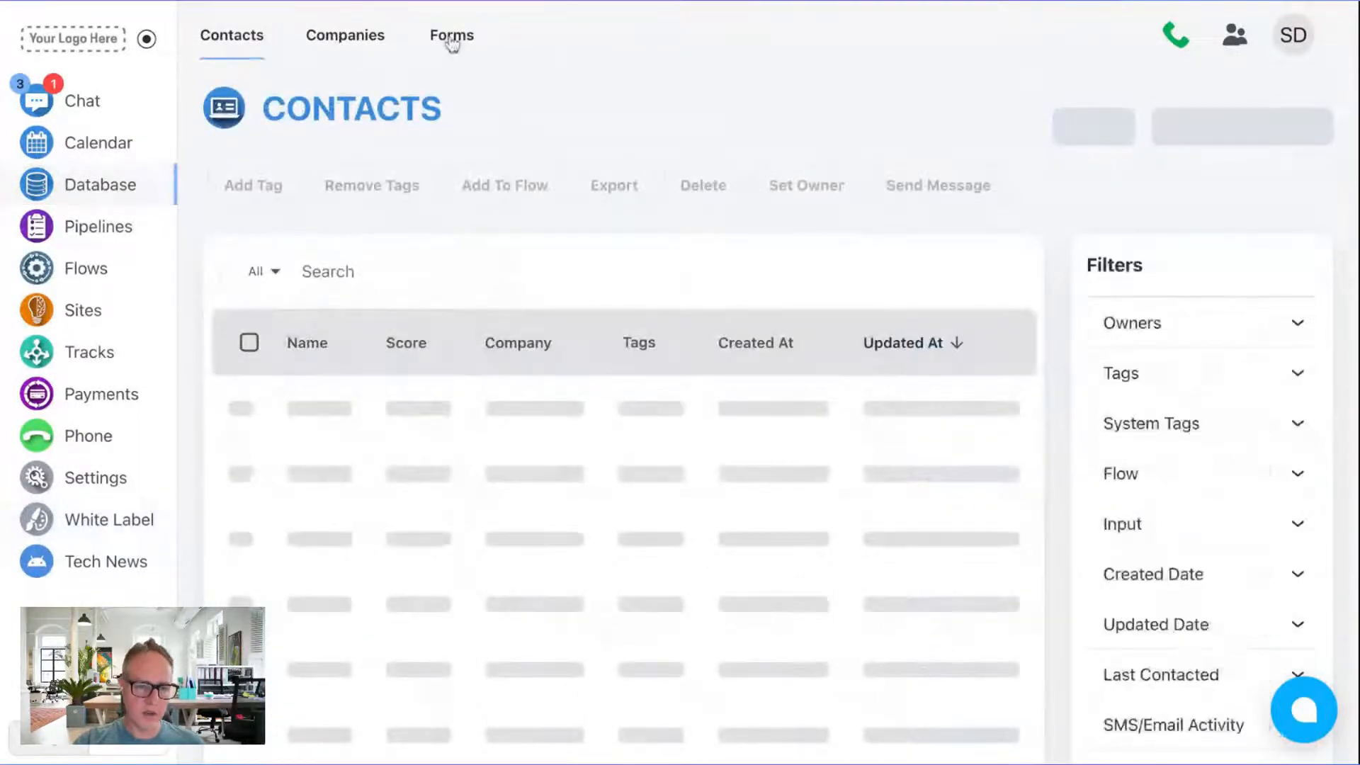
click(452, 43)
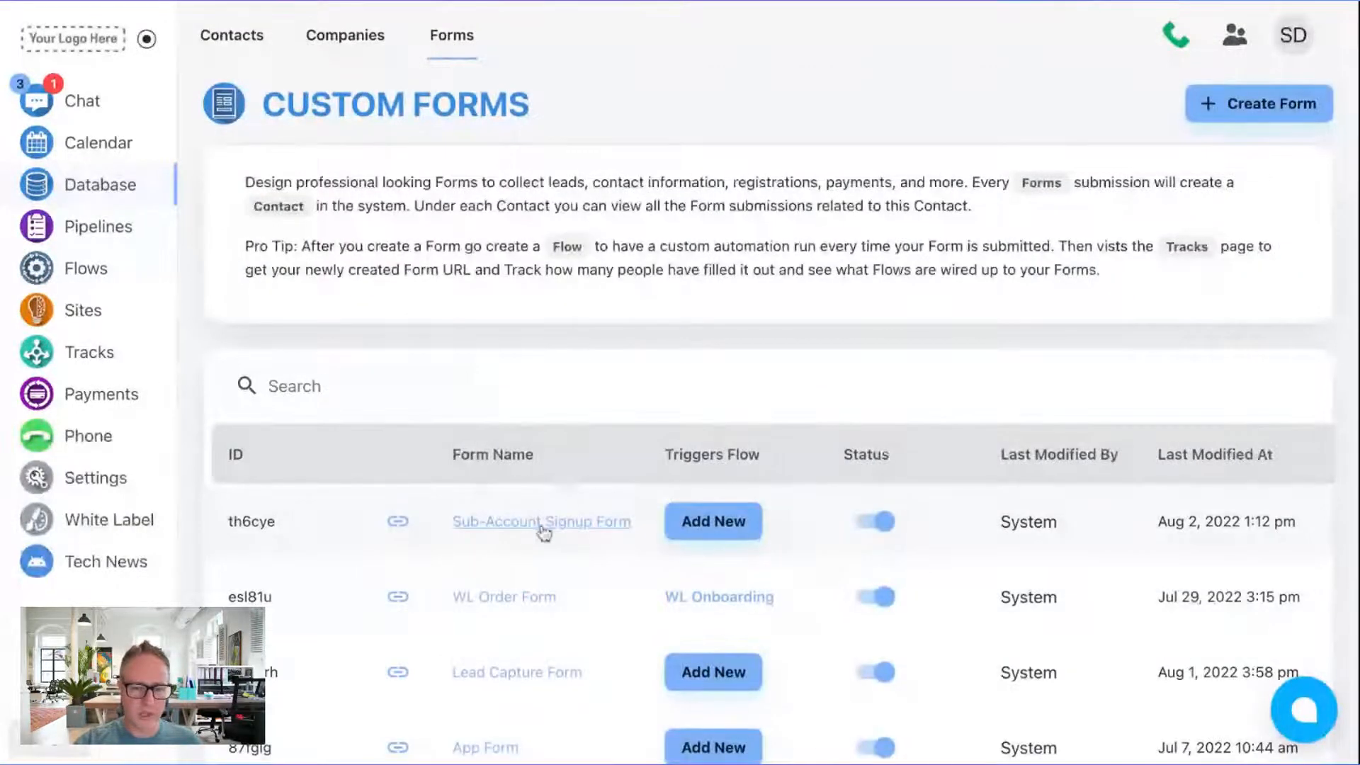
click(721, 527)
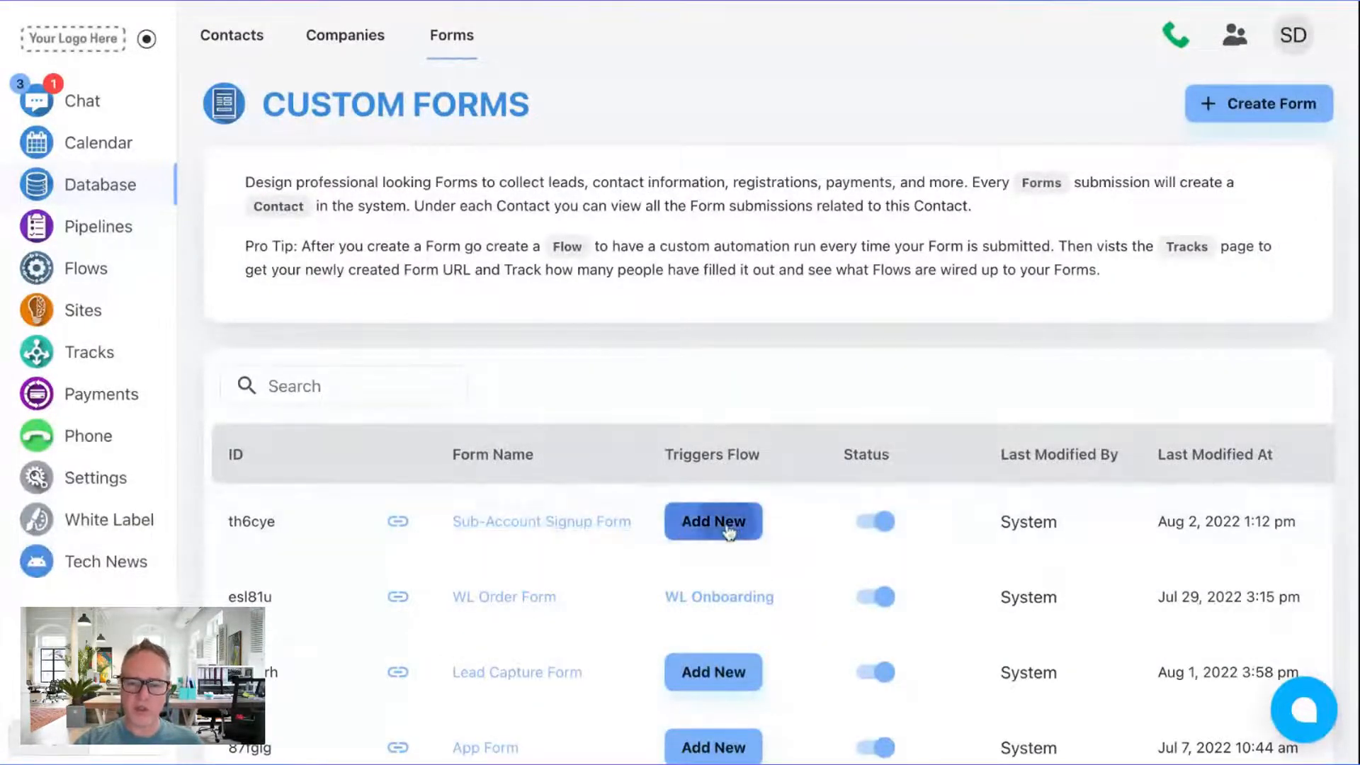
click(753, 495)
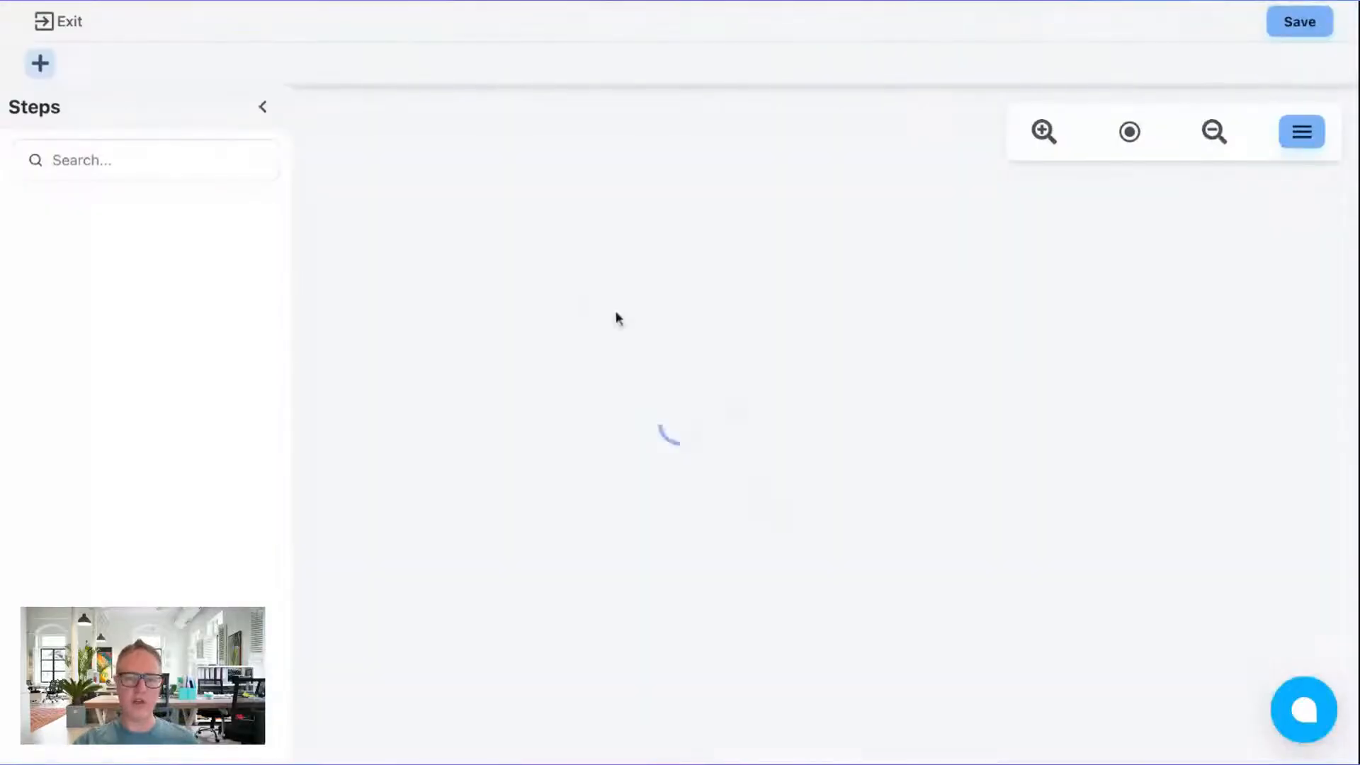
Step: Add an Add / Remove Tag step that adds the tag Sub-Account, place it below Start, and connect Start to it
click(179, 155)
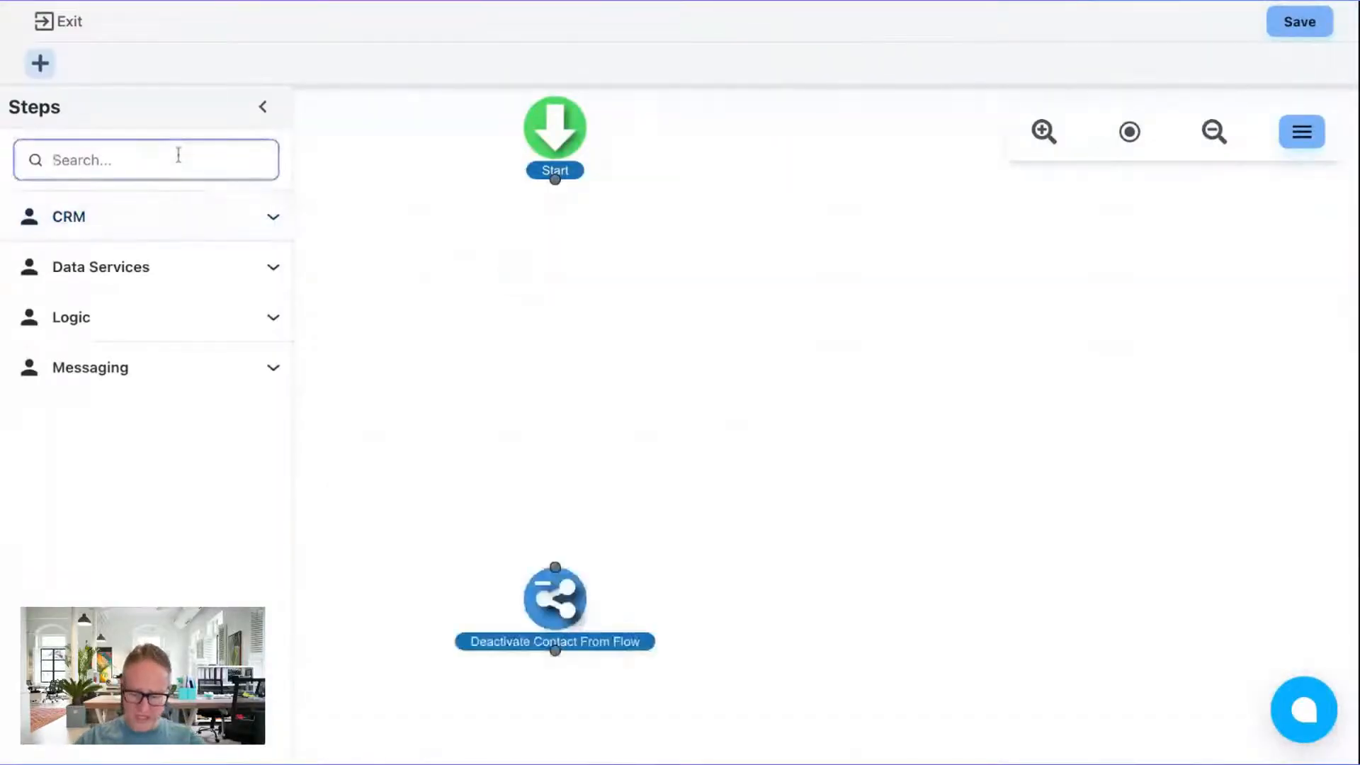
text(tag)
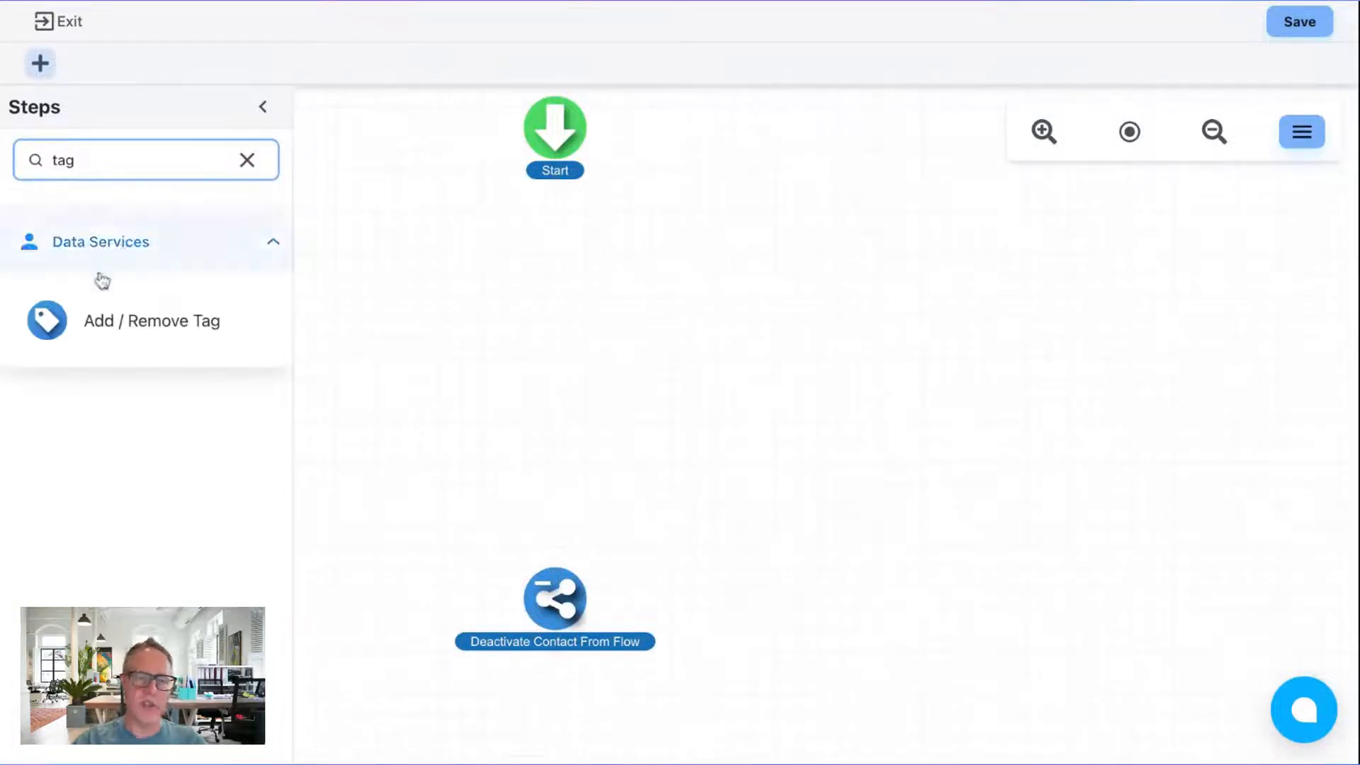
drag(52, 321, 582, 293)
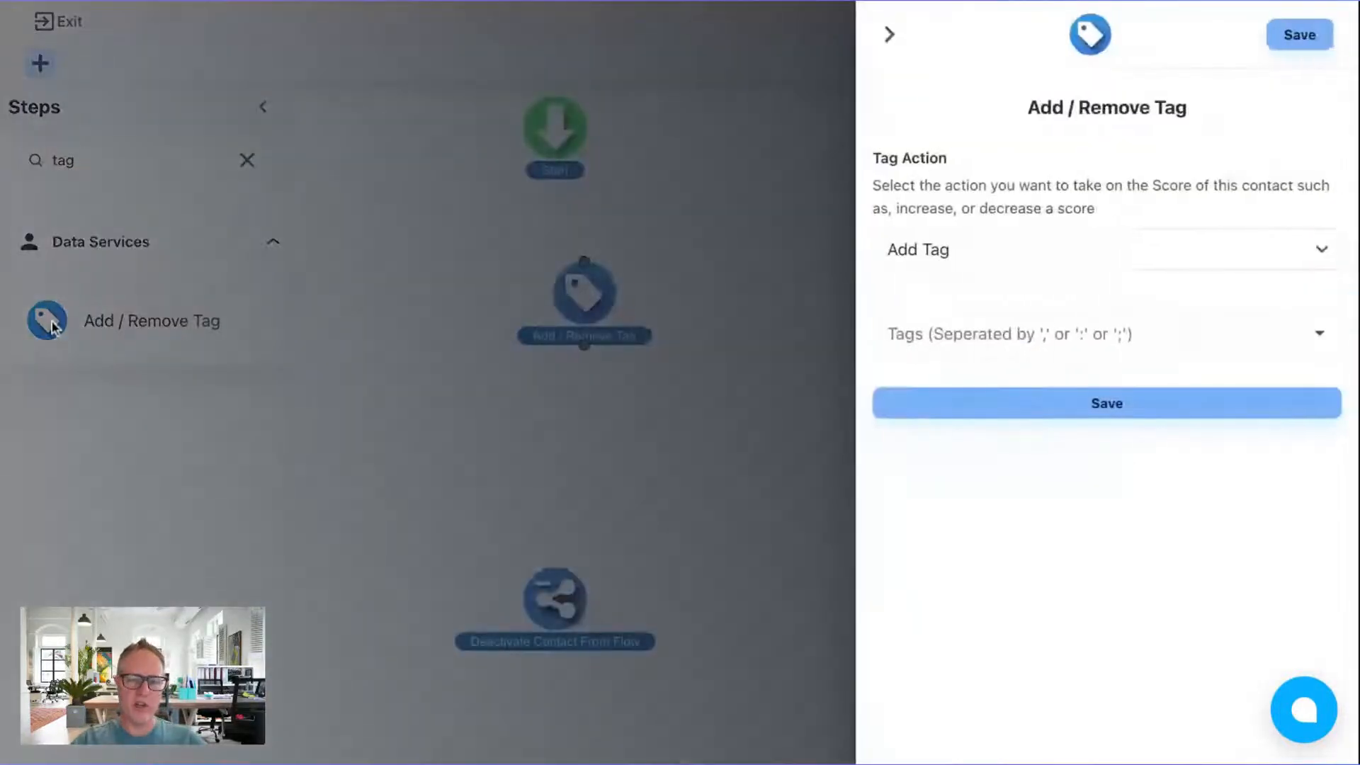
click(917, 322)
text(Sub-Account)
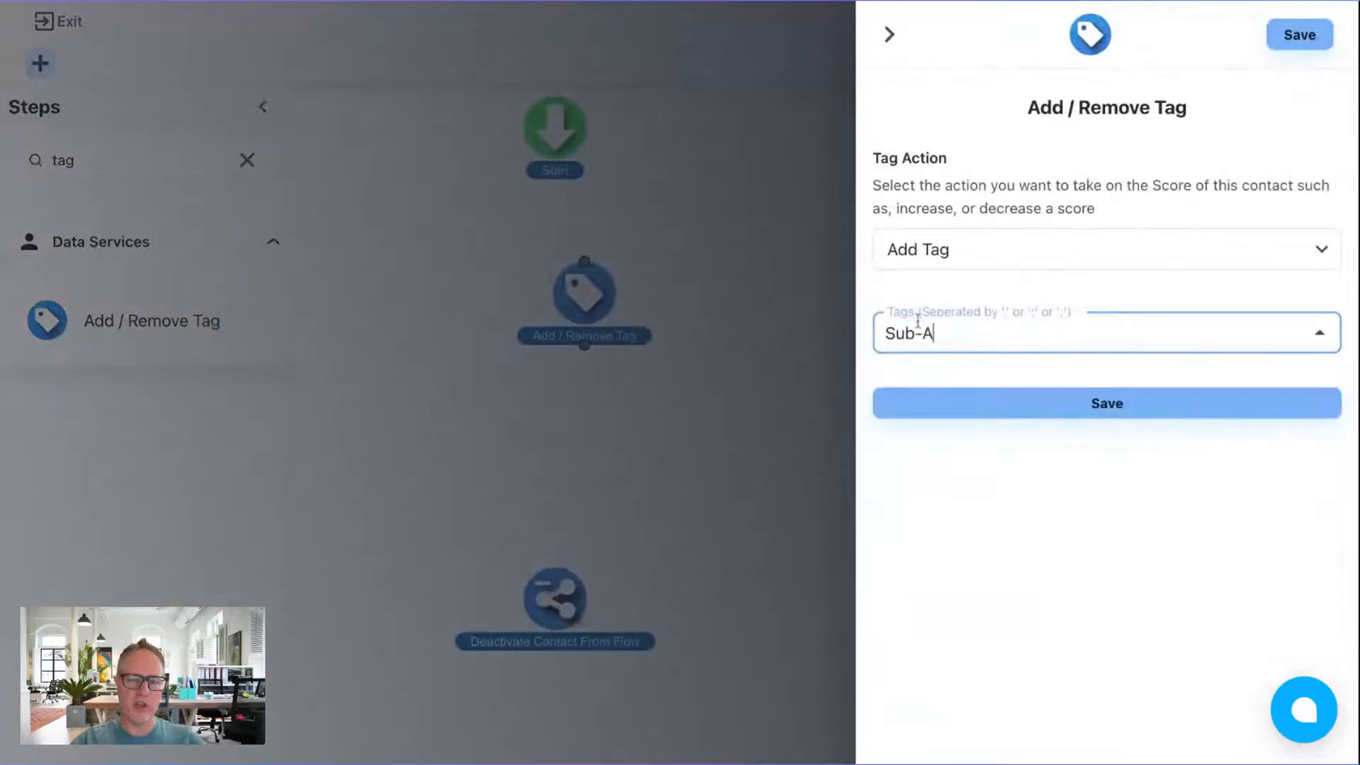
key(Return)
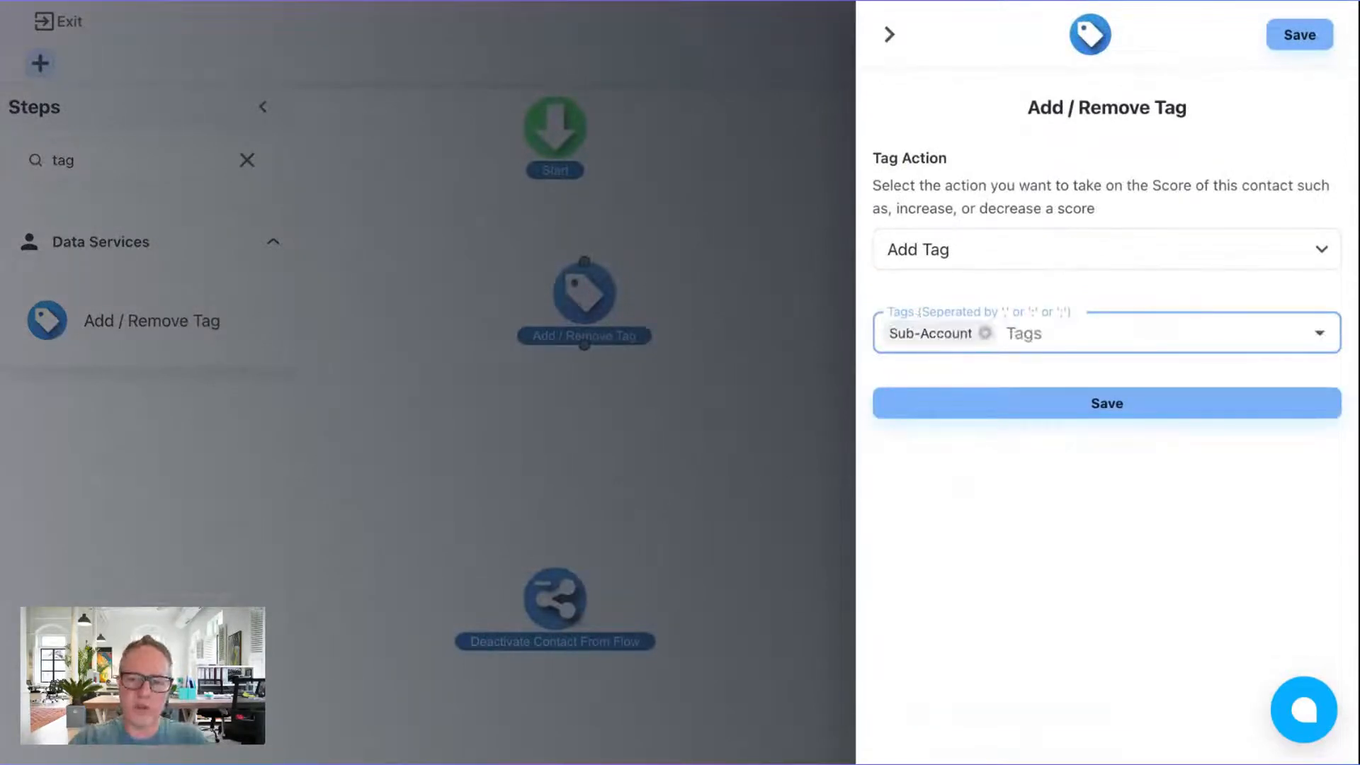
click(1104, 398)
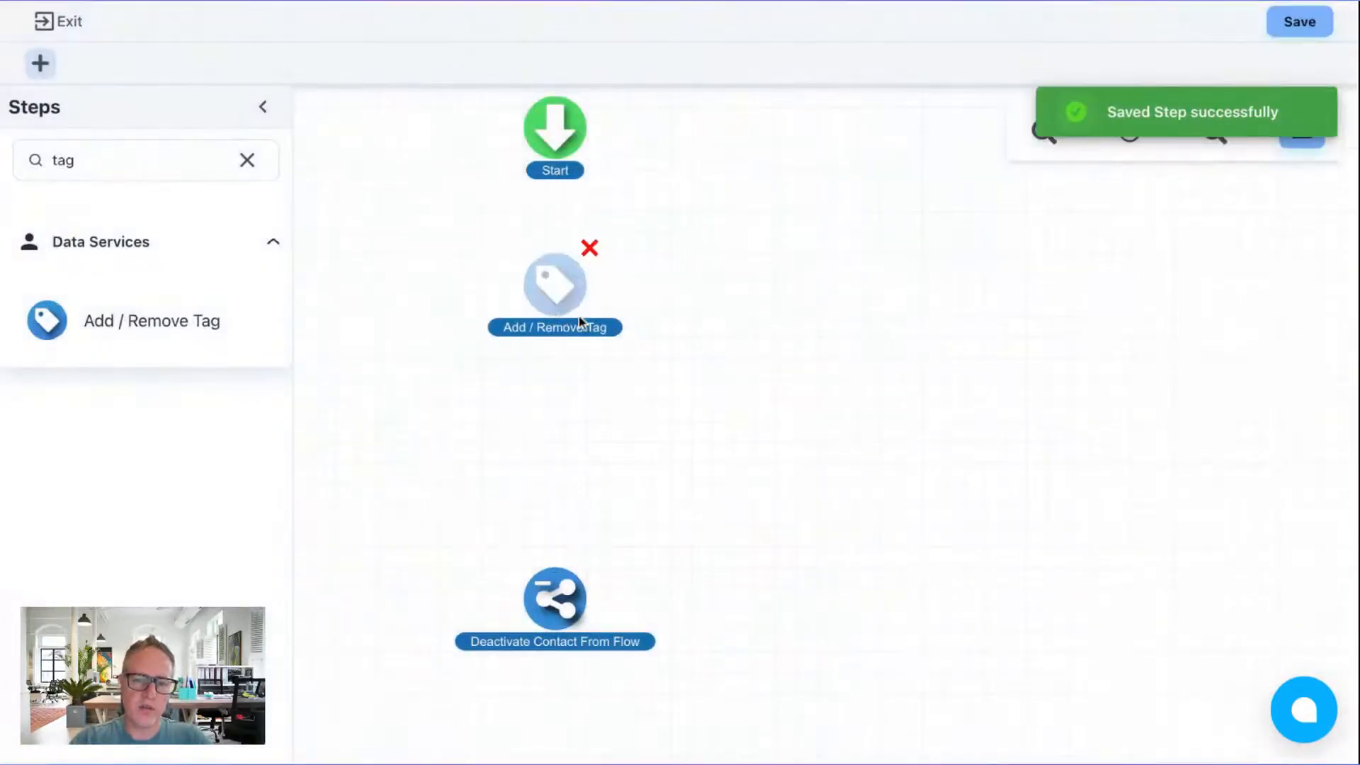
drag(555, 179, 554, 285)
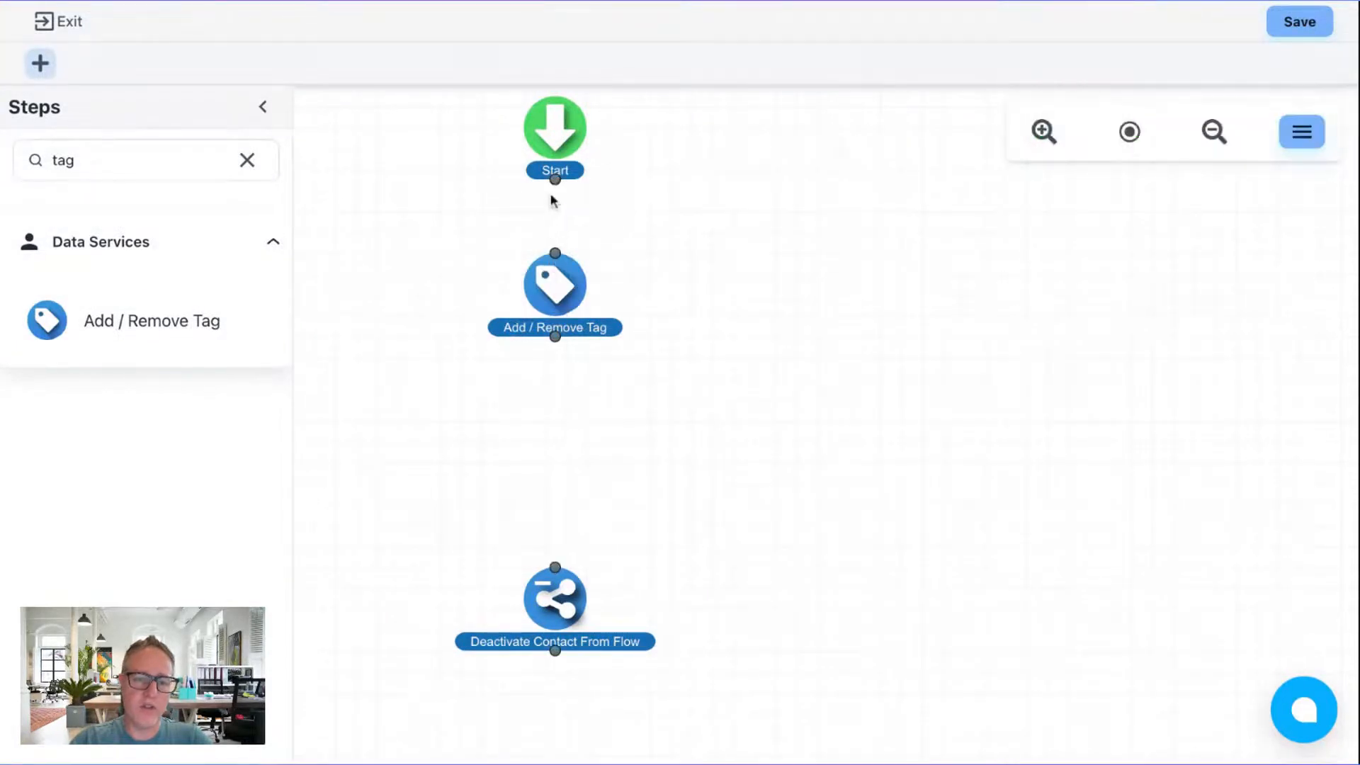
drag(555, 179, 554, 252)
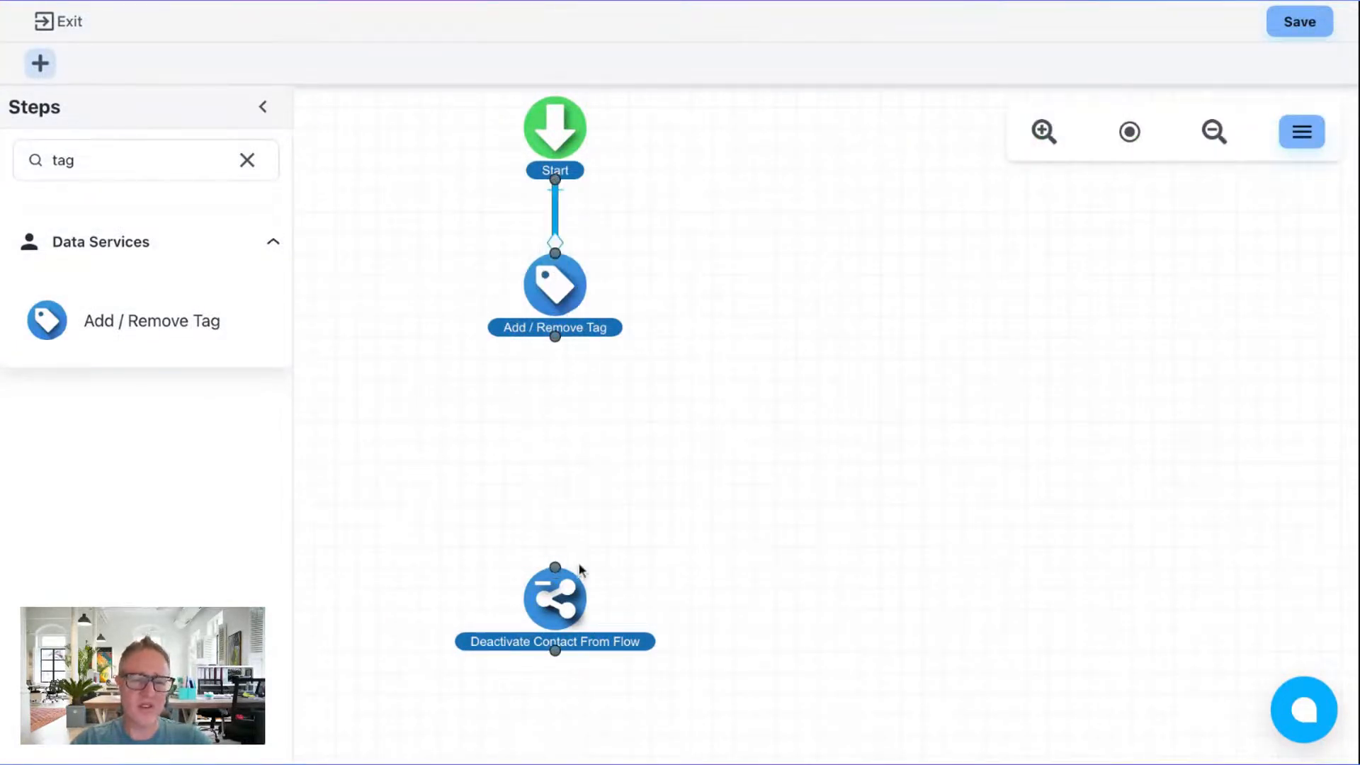
Step: Browse the available Logic and Messaging steps, and connect Add / Remove Tag to Deactivate Contact From Flow
click(248, 161)
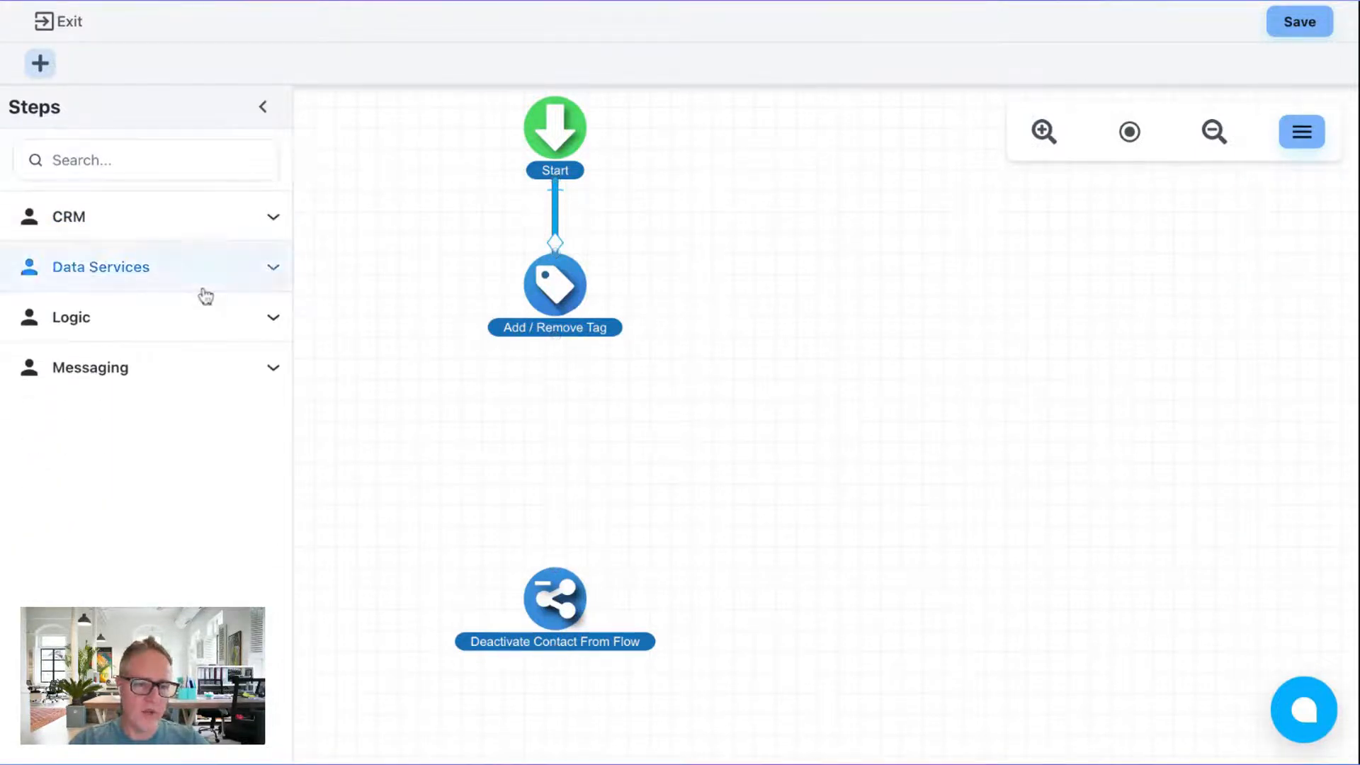
click(193, 319)
scroll(160, 531, down, 3)
scroll(157, 524, down, 5)
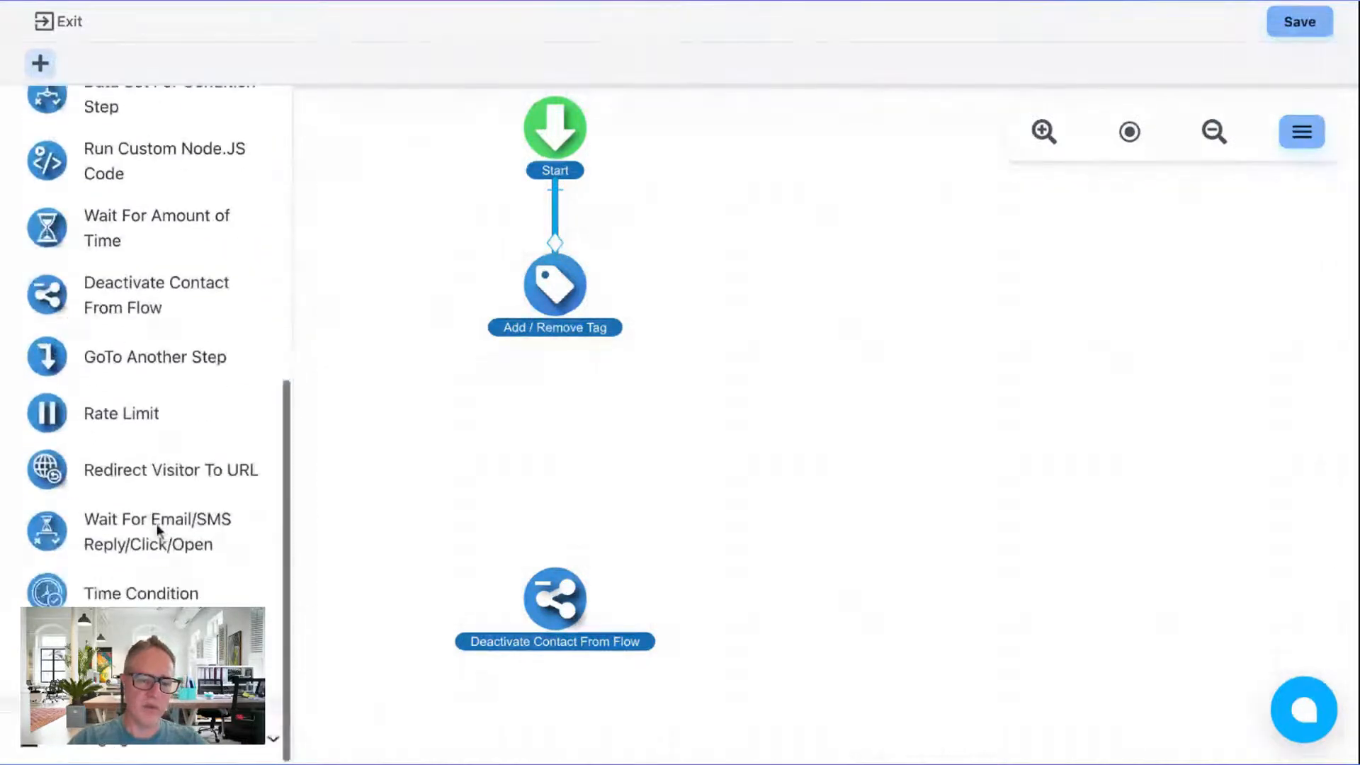
click(154, 749)
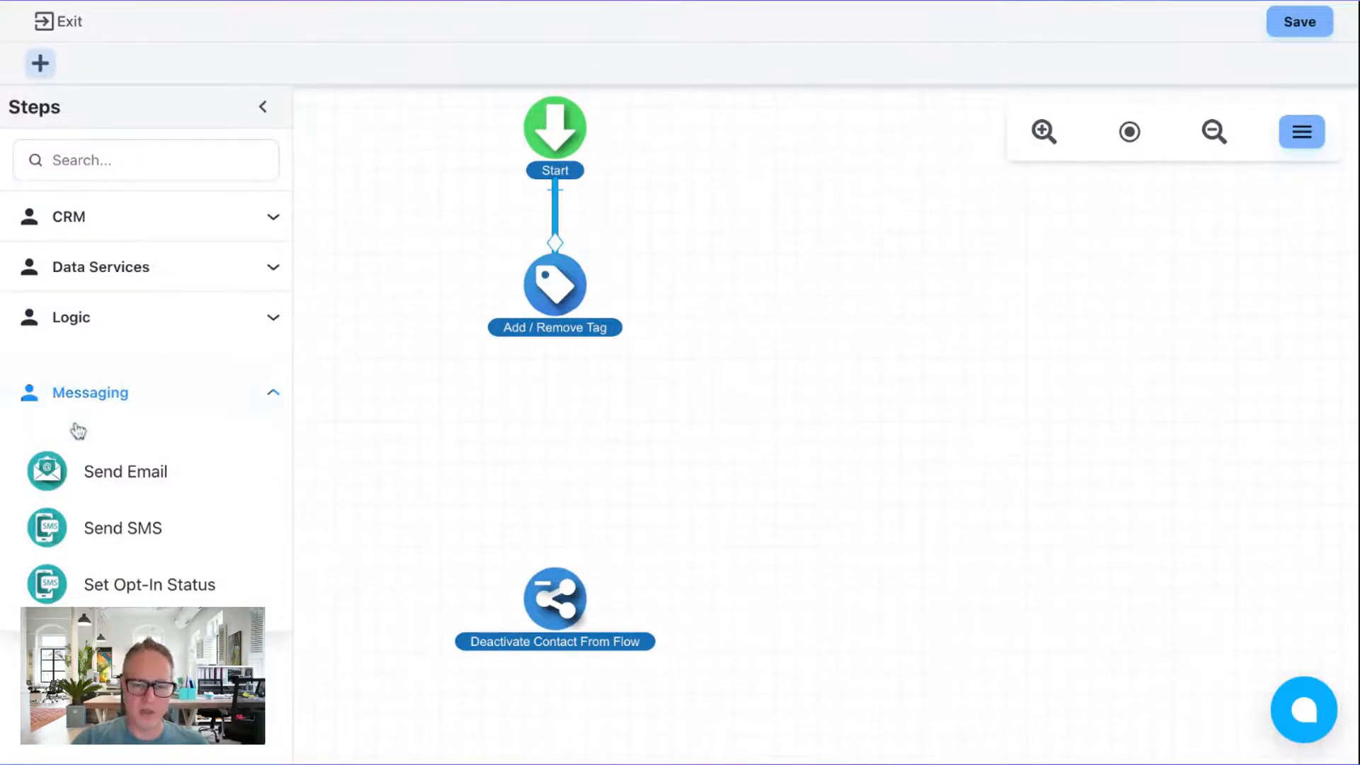
drag(558, 334, 555, 567)
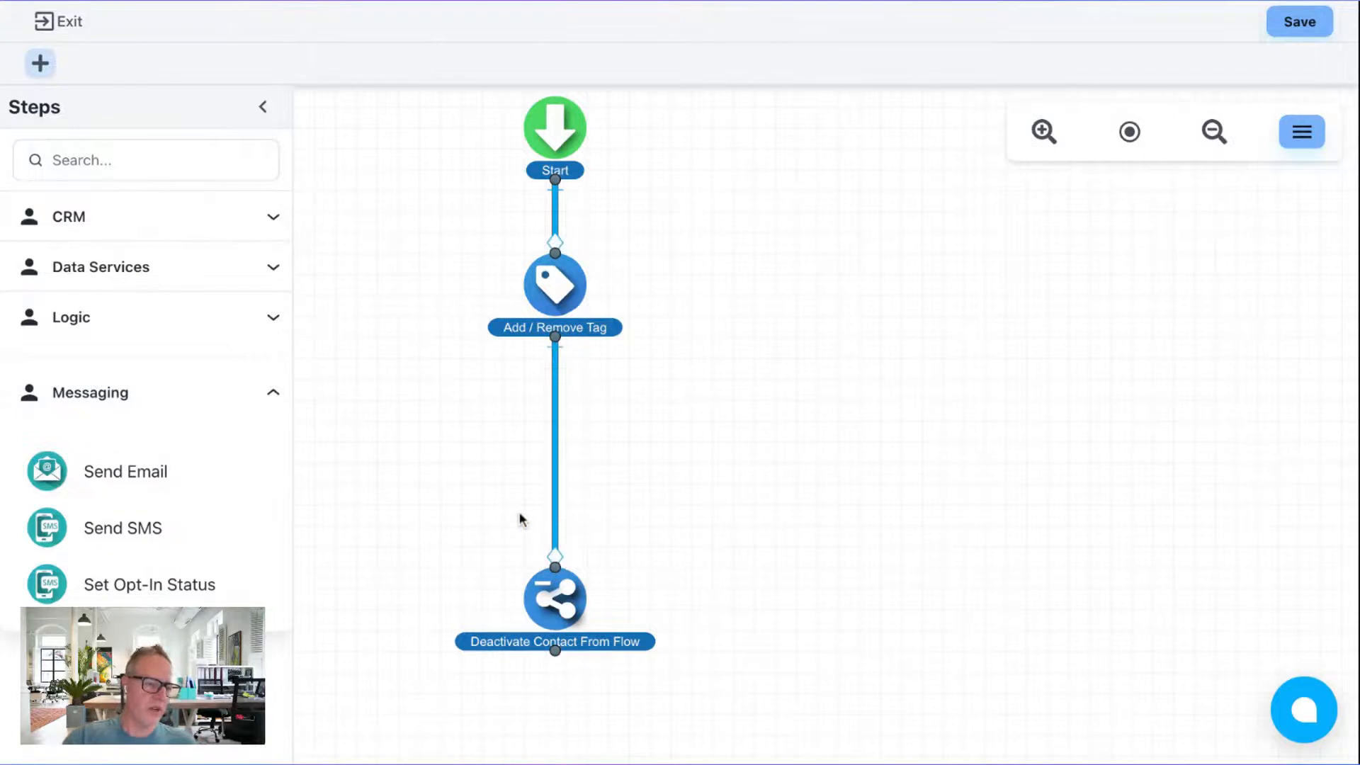